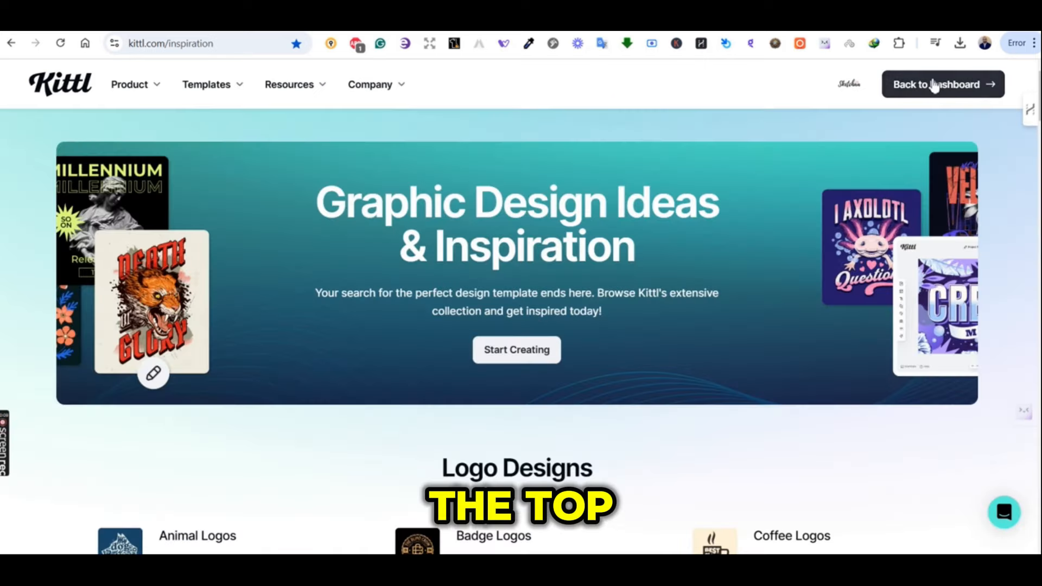
Step: Go to the dashboard and create a new project with the 4200 × 4800 px T-Shirt artboard
left_click(930, 84)
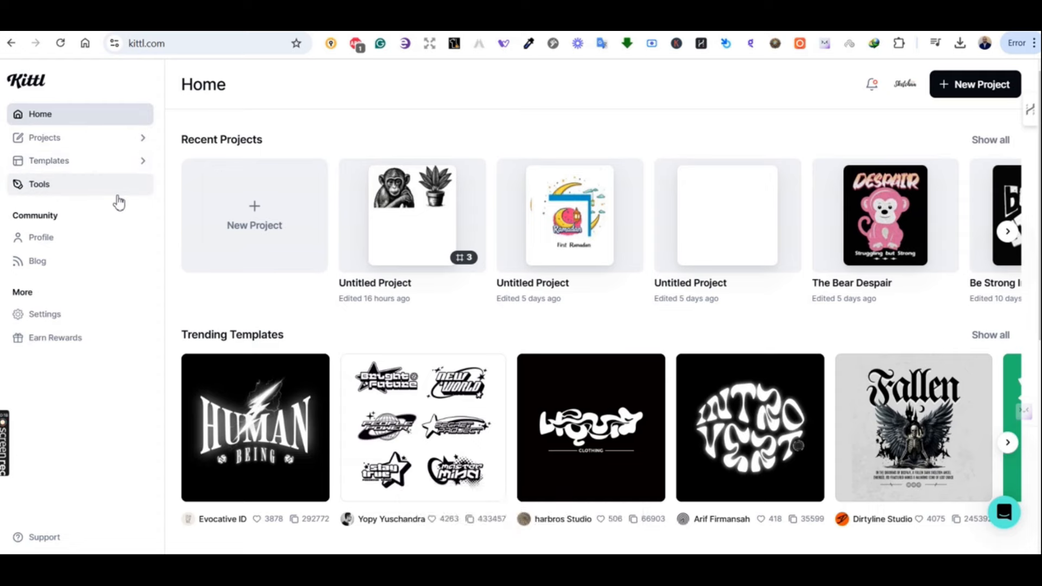
left_click(103, 188)
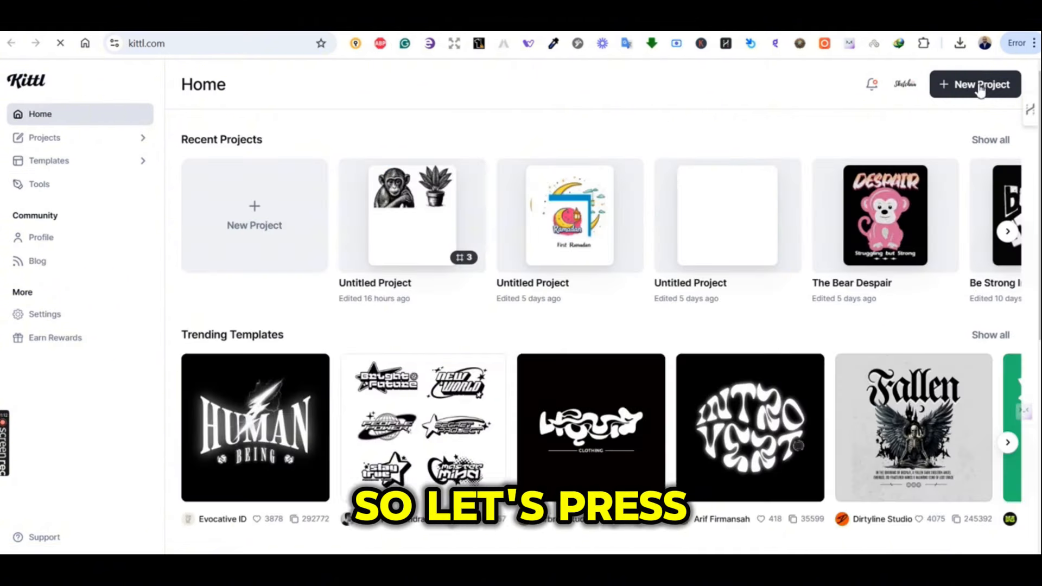
left_click(981, 88)
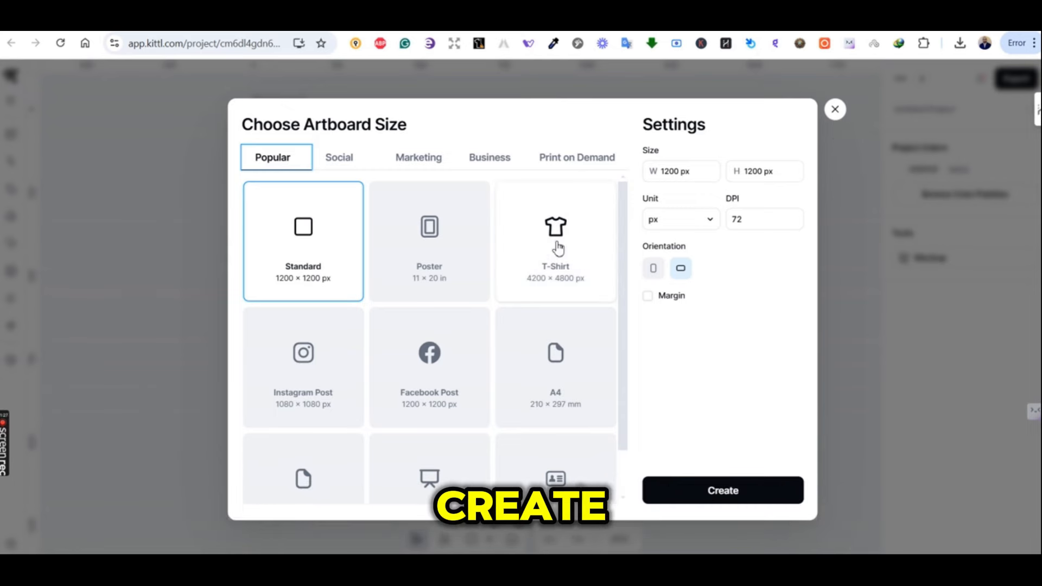
double_click(558, 231)
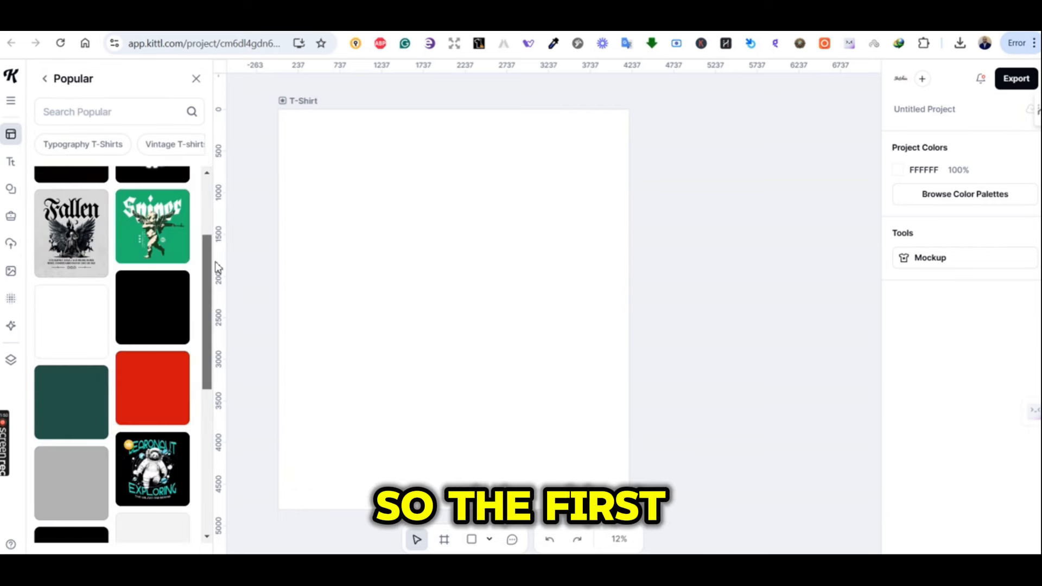
Step: Look over the popular templates and open the Image Generator from the Kittl AI tools
left_click_drag(212, 269, 12, 173)
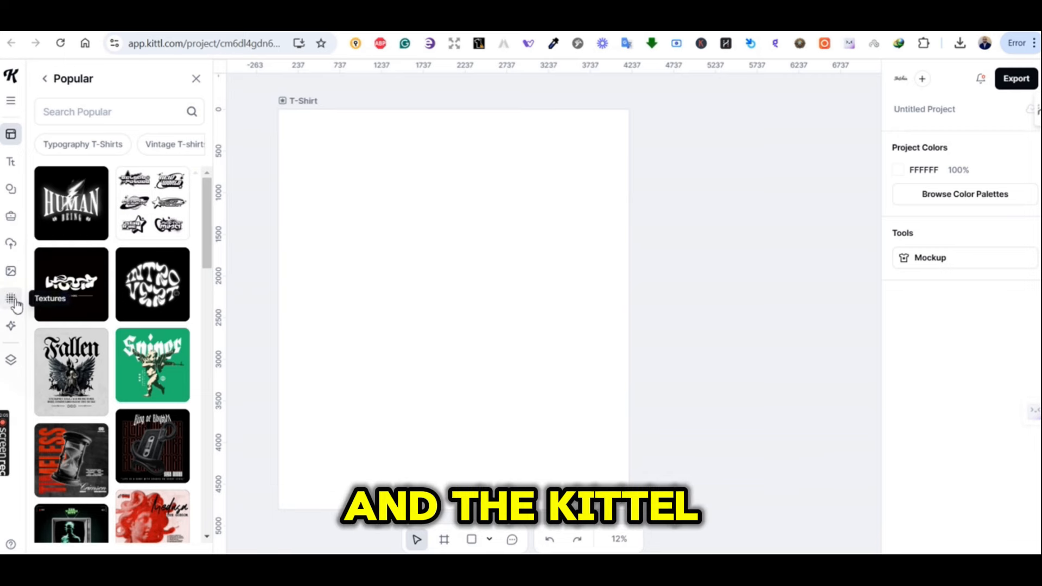
left_click(13, 328)
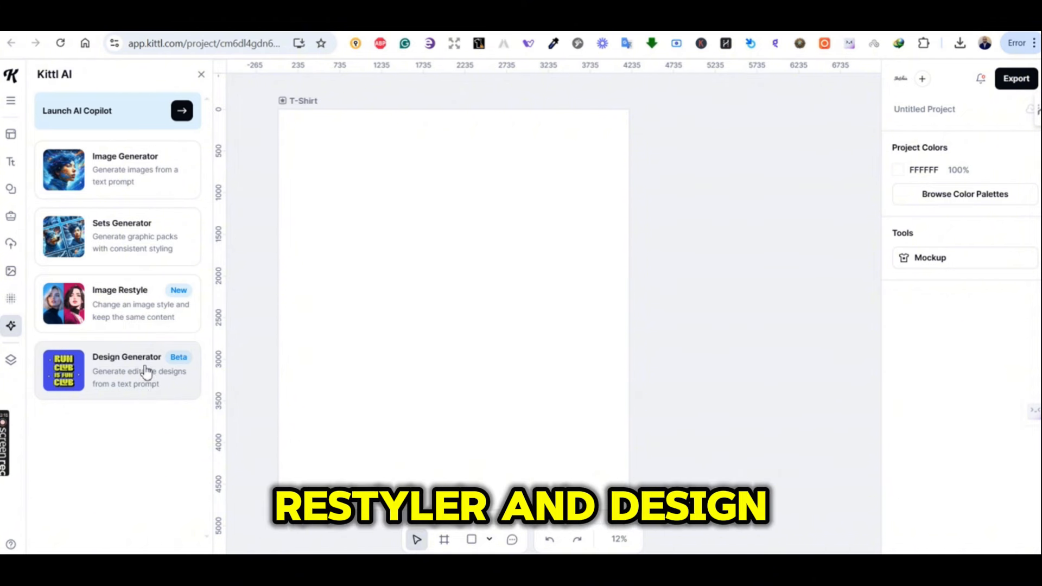
left_click(136, 169)
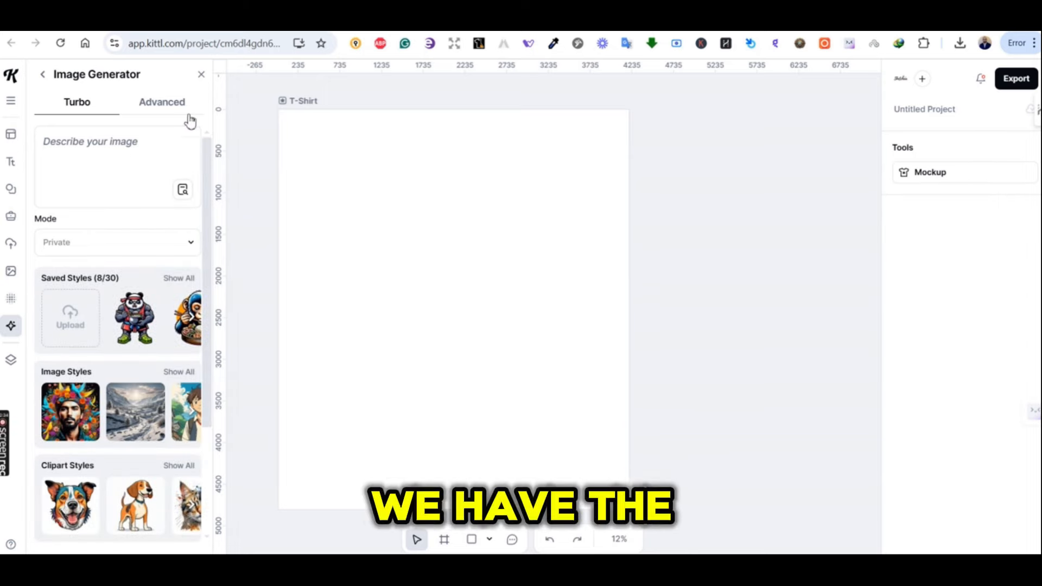
Step: Examine the image, clipart and vector styles offered in the Image Generator's Turbo mode
left_click(165, 109)
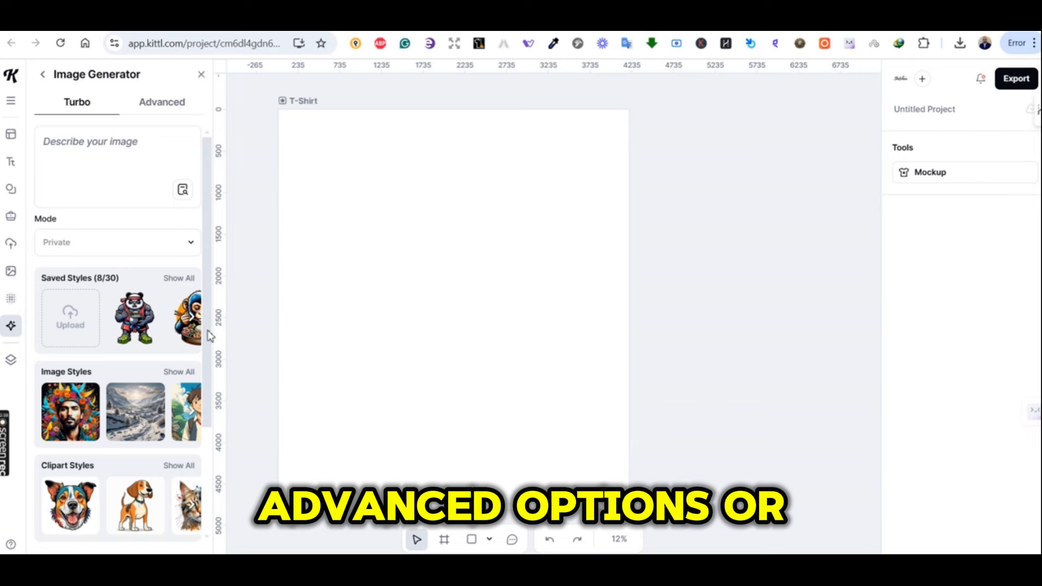
left_click_drag(210, 336, 213, 444)
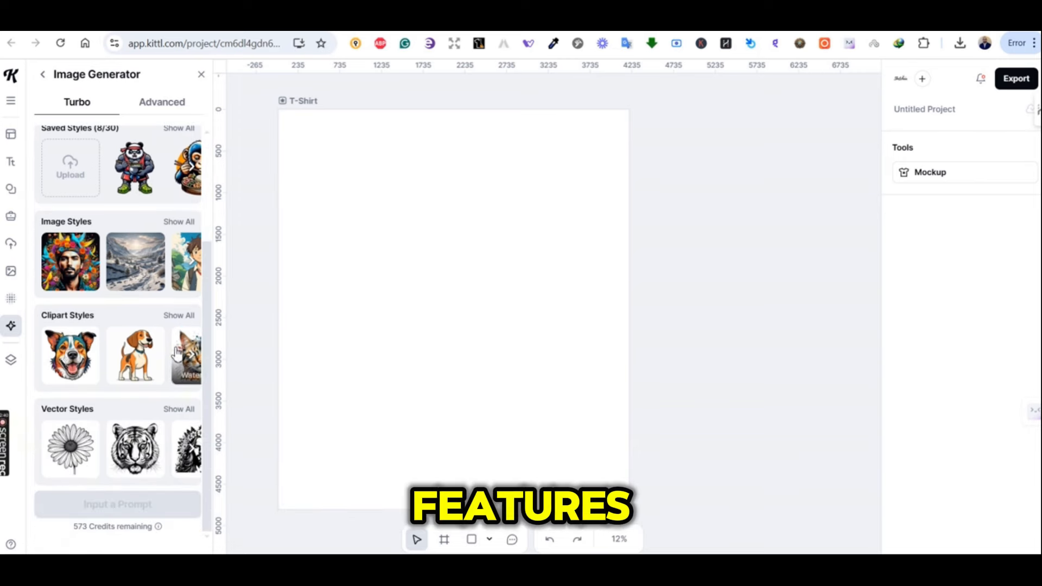
left_click(184, 265)
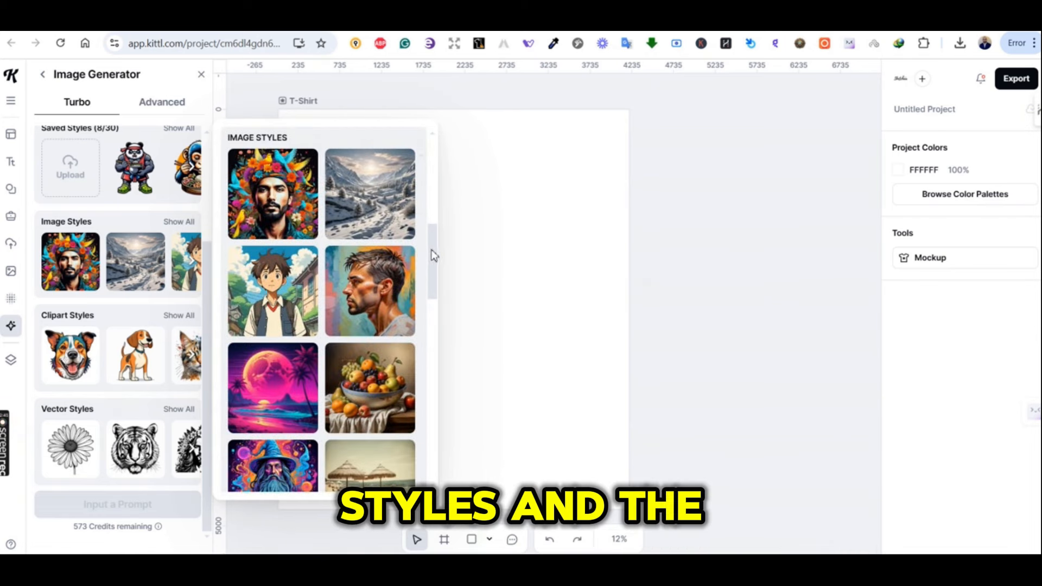
left_click_drag(434, 255, 460, 368)
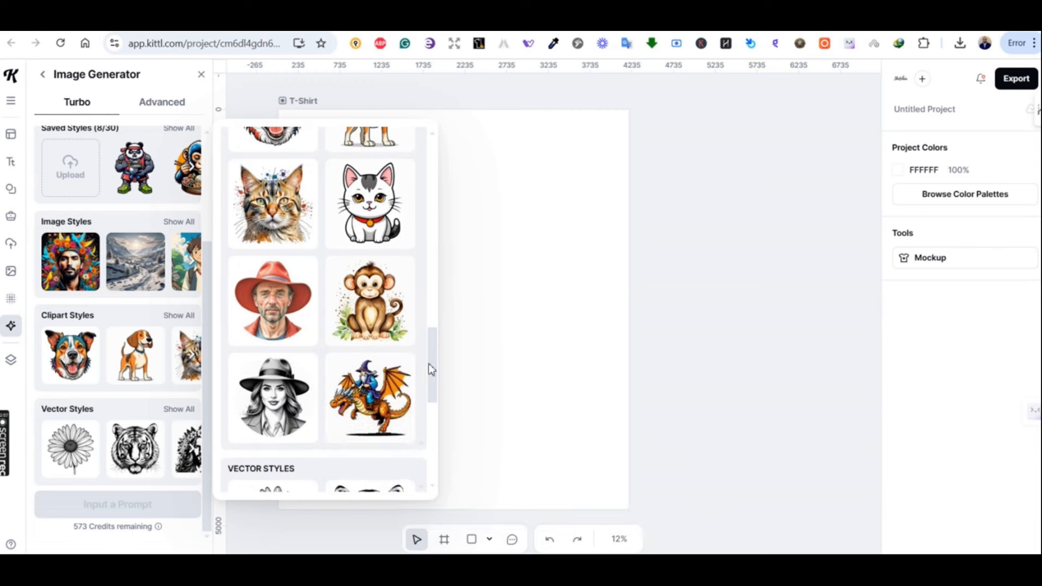
left_click_drag(431, 365, 433, 351)
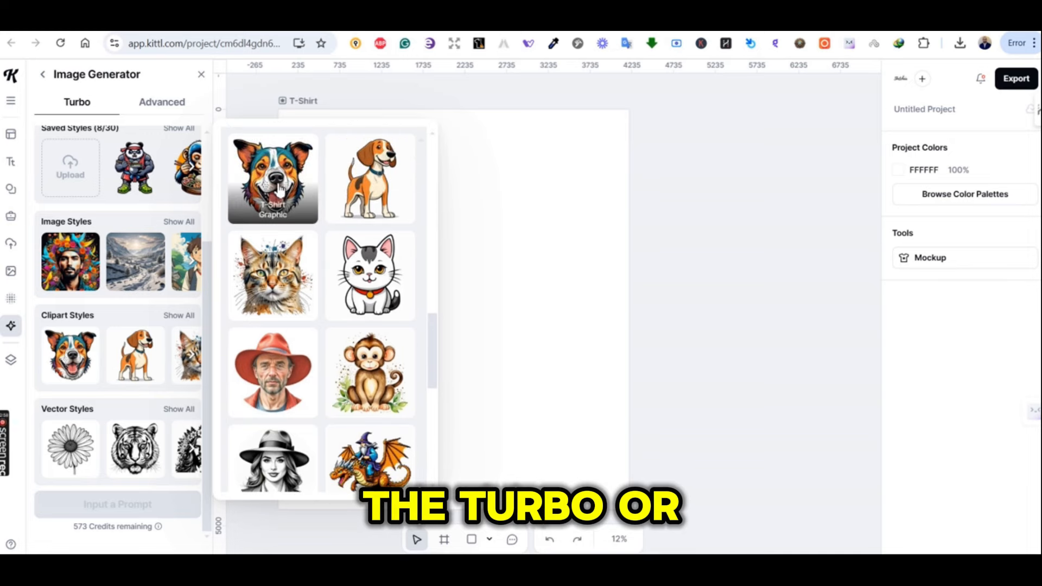
left_click_drag(435, 339, 441, 399)
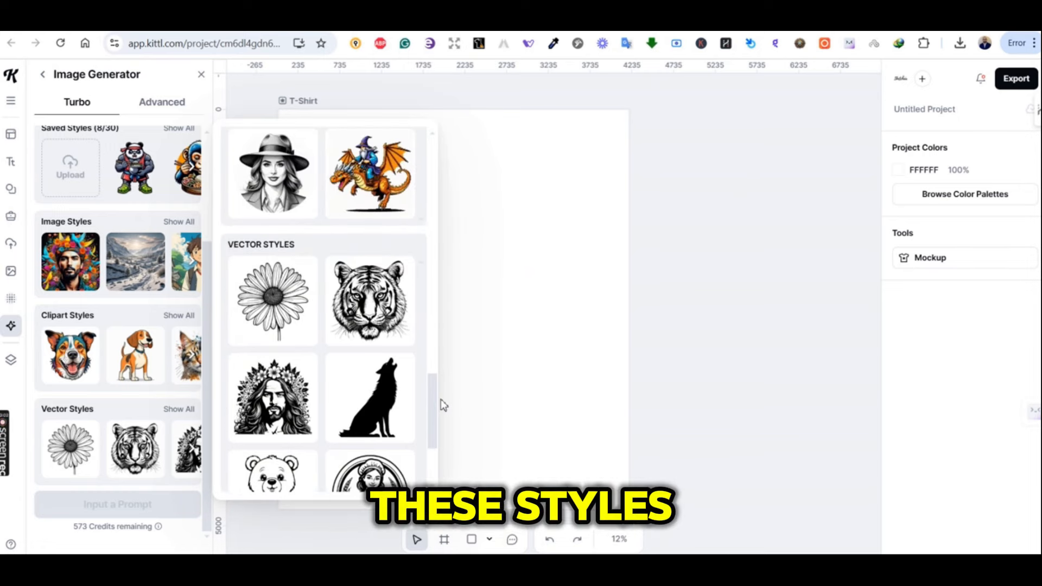
Step: Examine the styles and the selectable AI models in the Image Generator's Advanced mode
left_click(163, 103)
left_click_drag(206, 197, 240, 351)
left_click(176, 212)
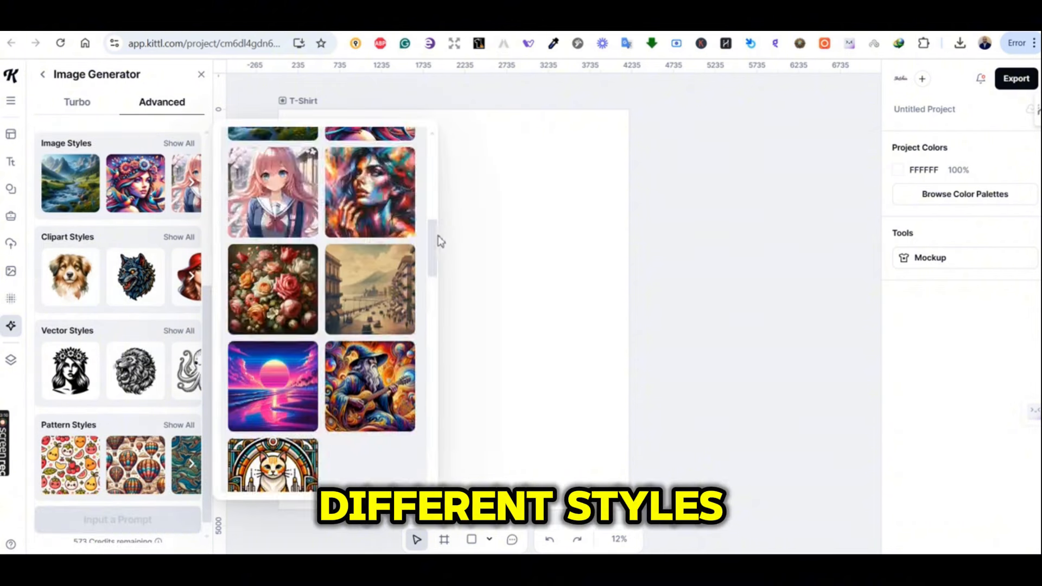
left_click_drag(438, 239, 249, 257)
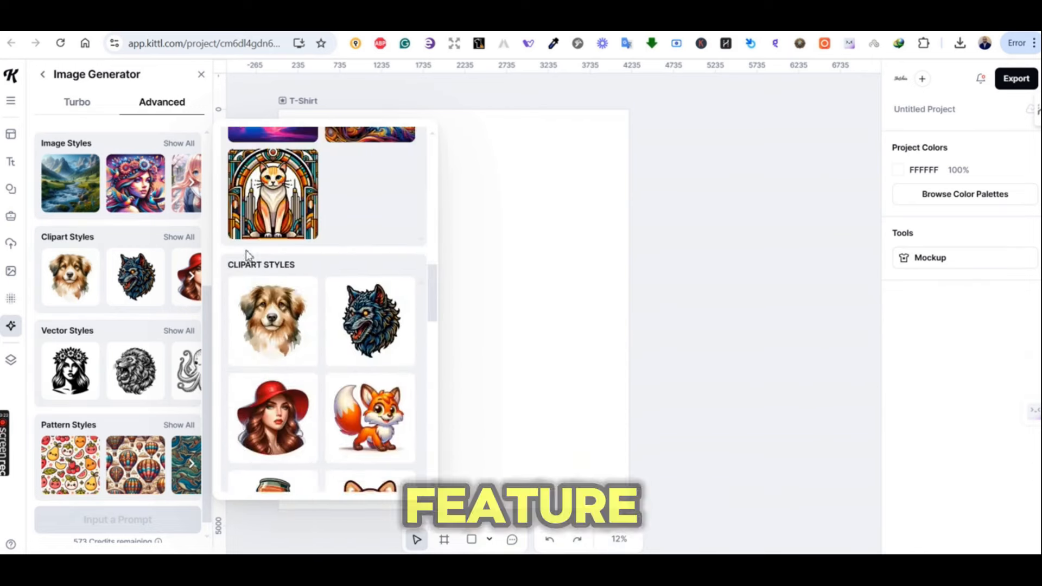
left_click_drag(209, 360, 212, 193)
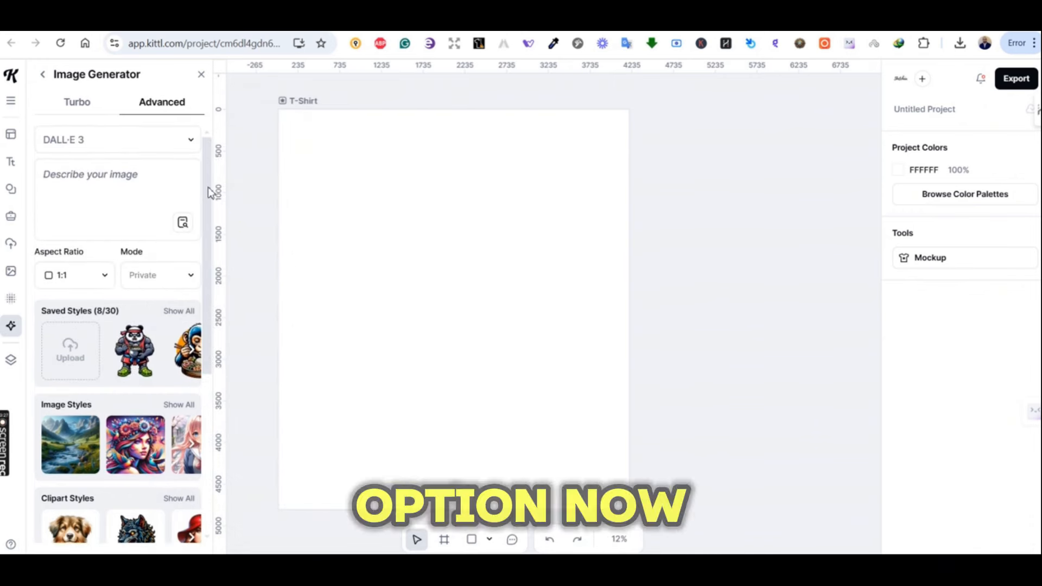
left_click(190, 142)
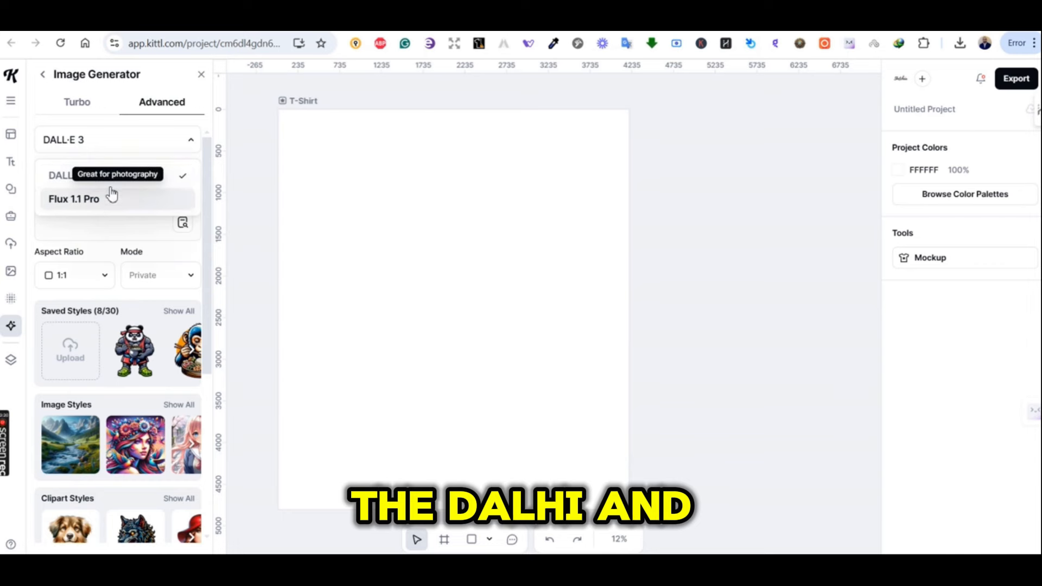
left_click(114, 223)
Step: Return to Turbo mode and enter the image prompt "a monkey eating a banana"
left_click(85, 114)
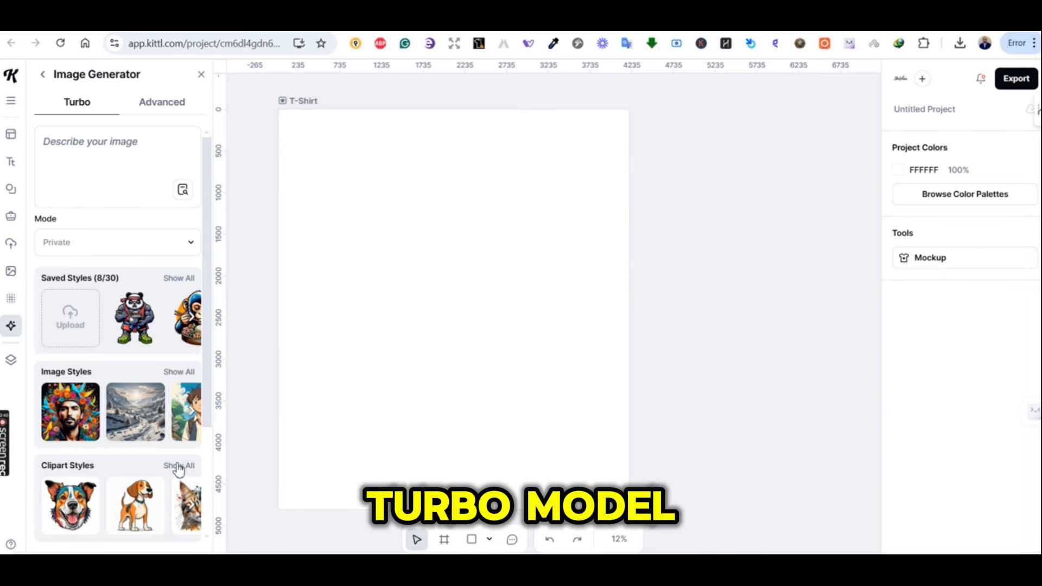
left_click(98, 168)
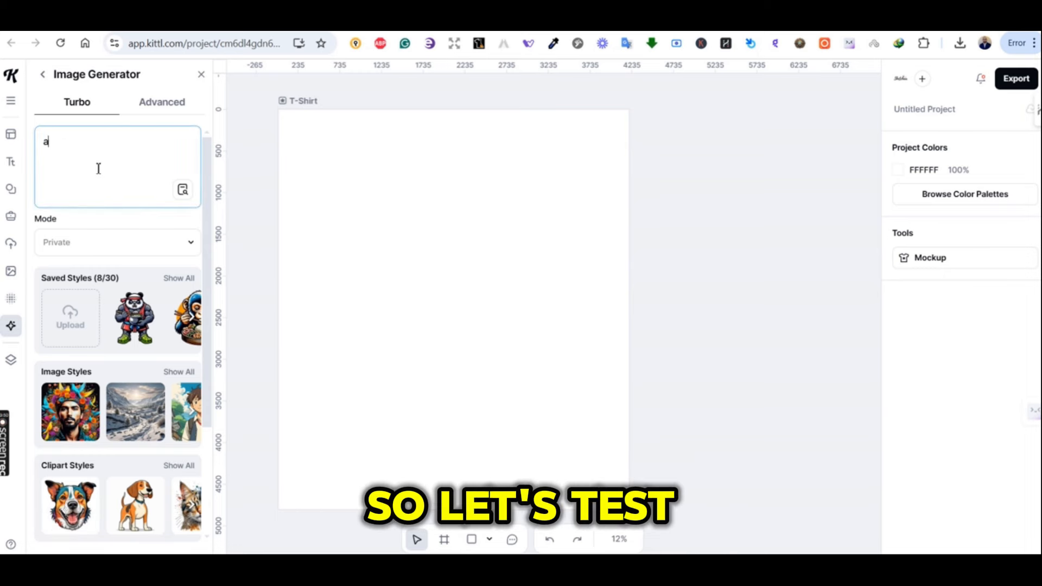
type("ea")
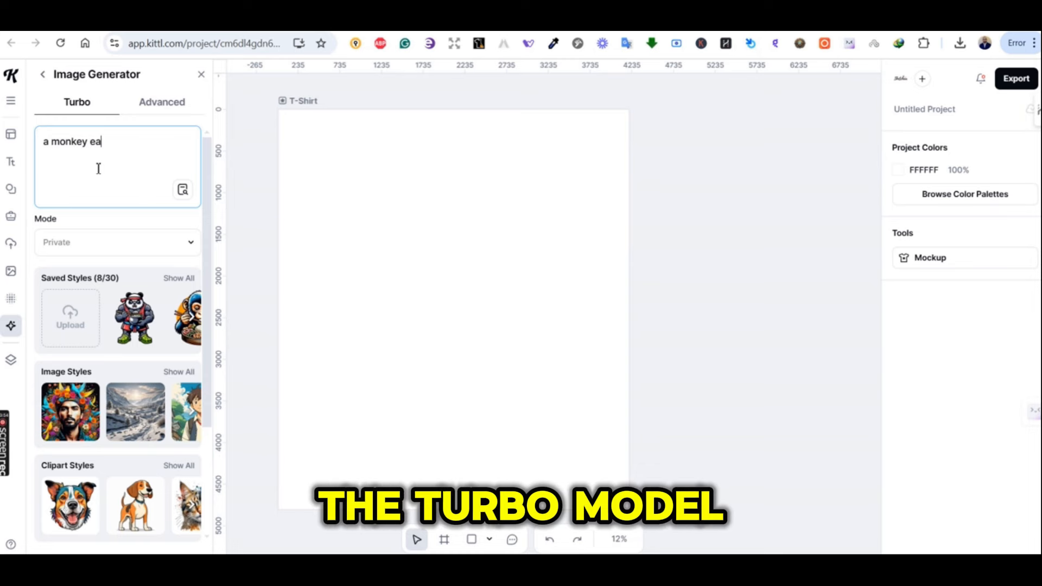
type("ting a bana")
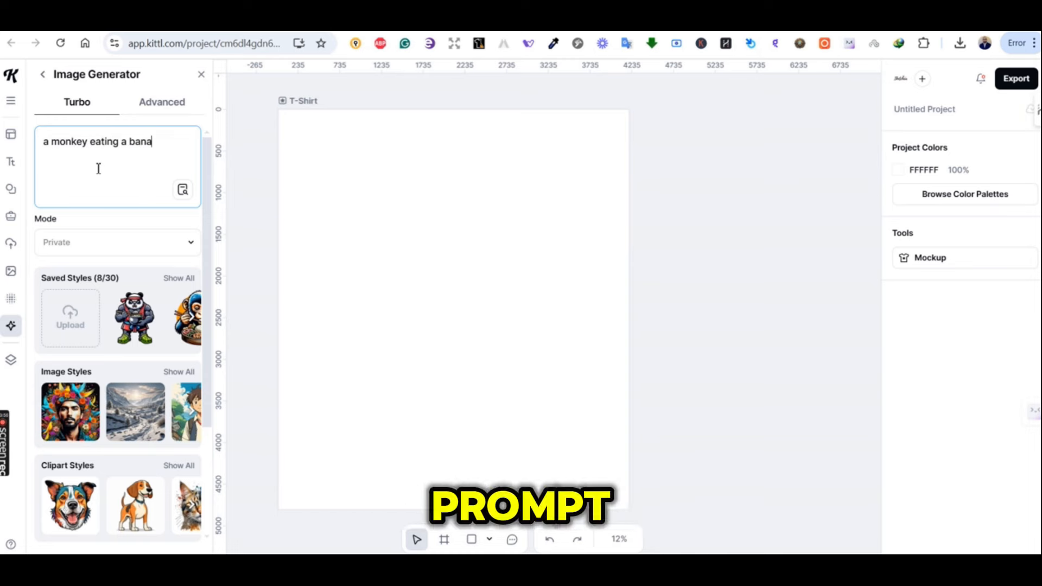
type("na")
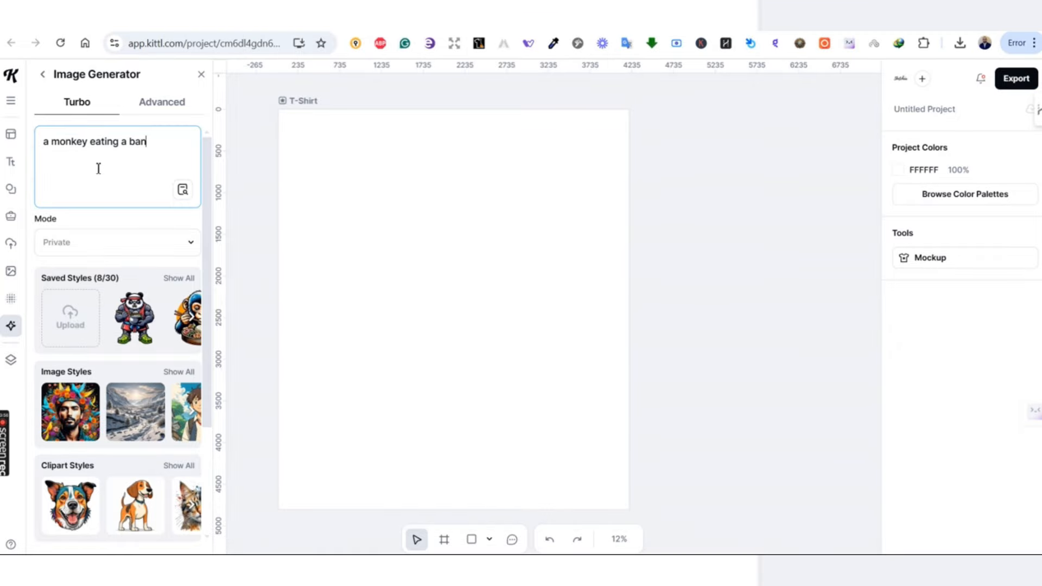
type("a")
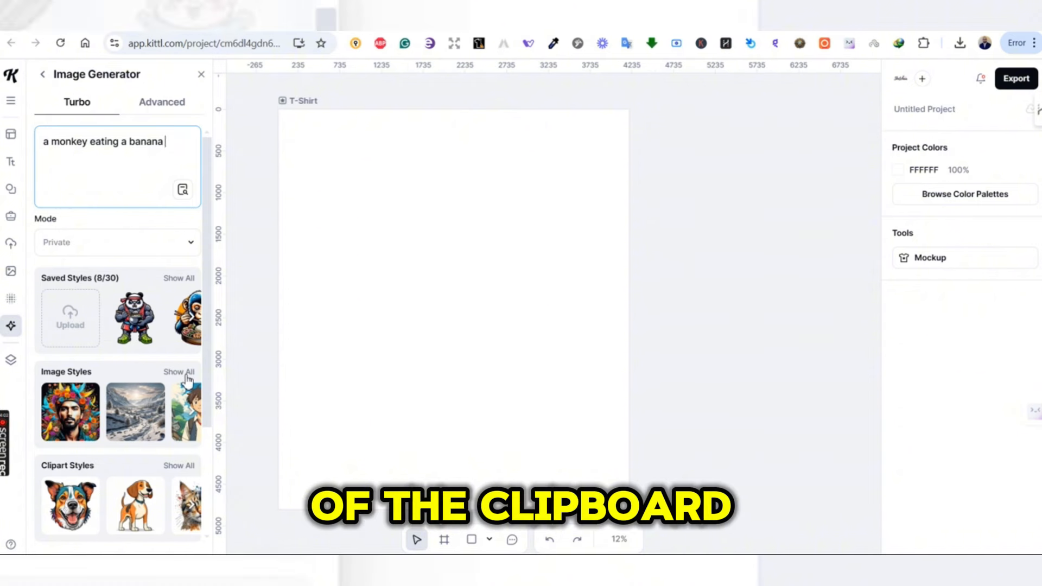
Step: Choose the T-Shirt Graphic clipart style for the prompt and generate the image
left_click(181, 472)
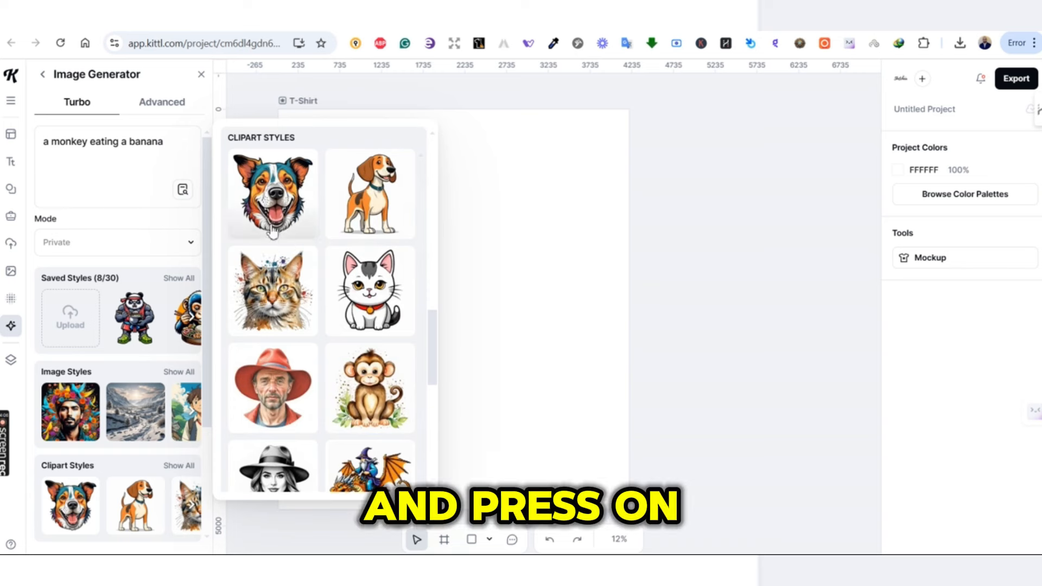
left_click(265, 201)
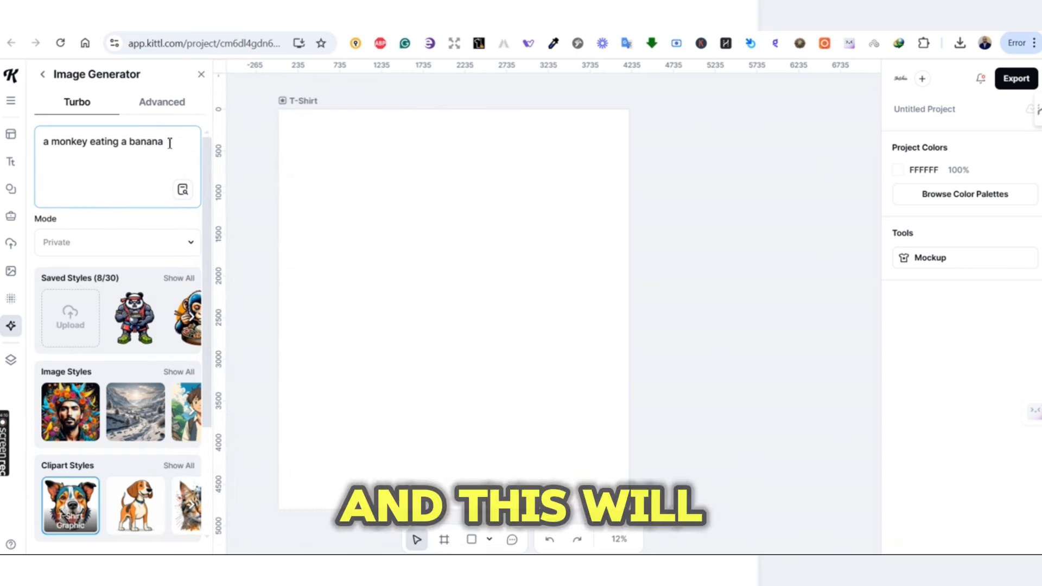
key("Return")
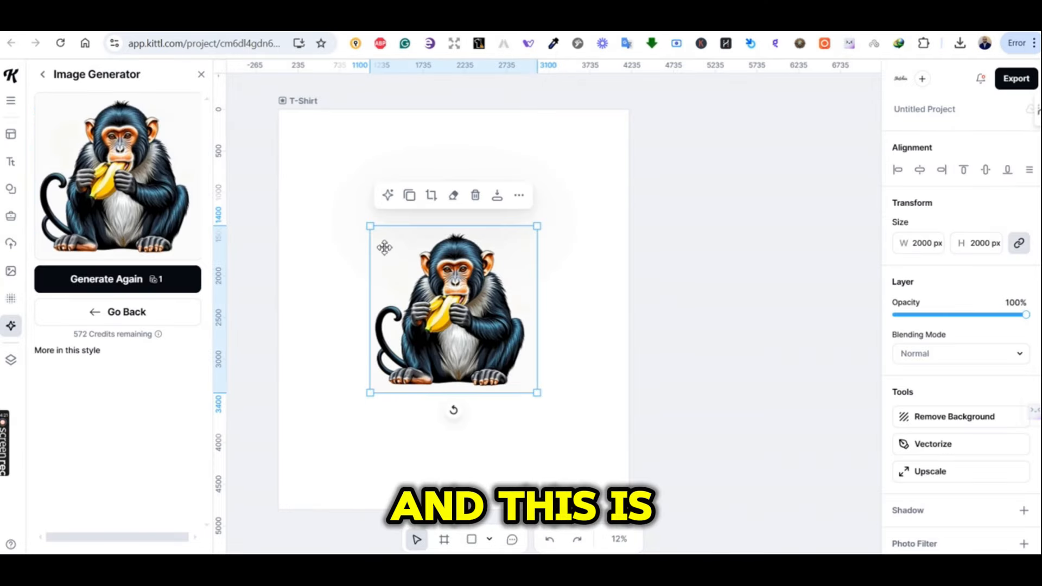
Step: Enlarge the generated monkey image to about 2599 × 2599 px and move it near the middle of the artboard's width
left_click_drag(370, 226, 320, 176)
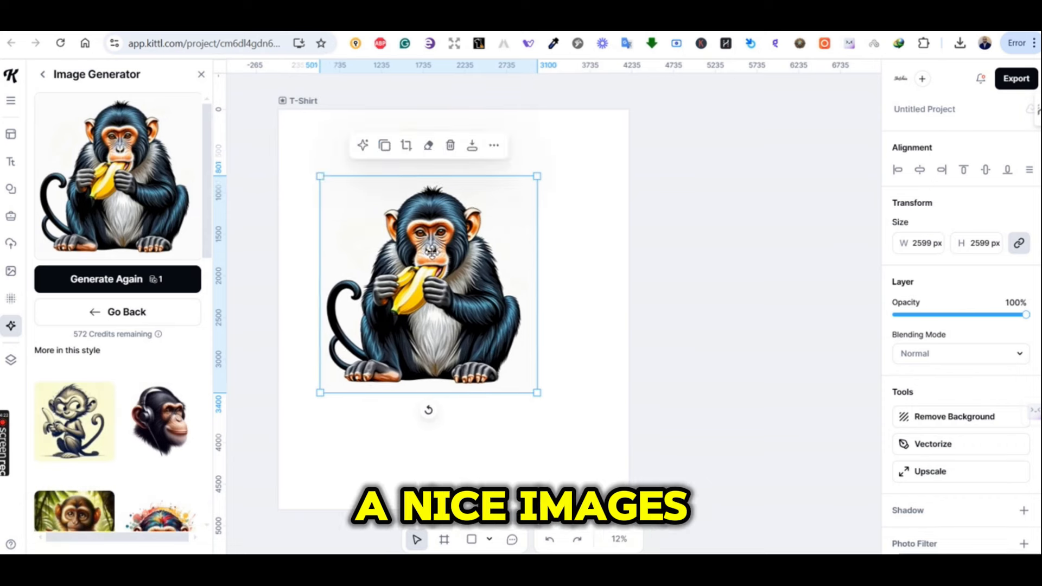
left_click_drag(432, 250, 462, 246)
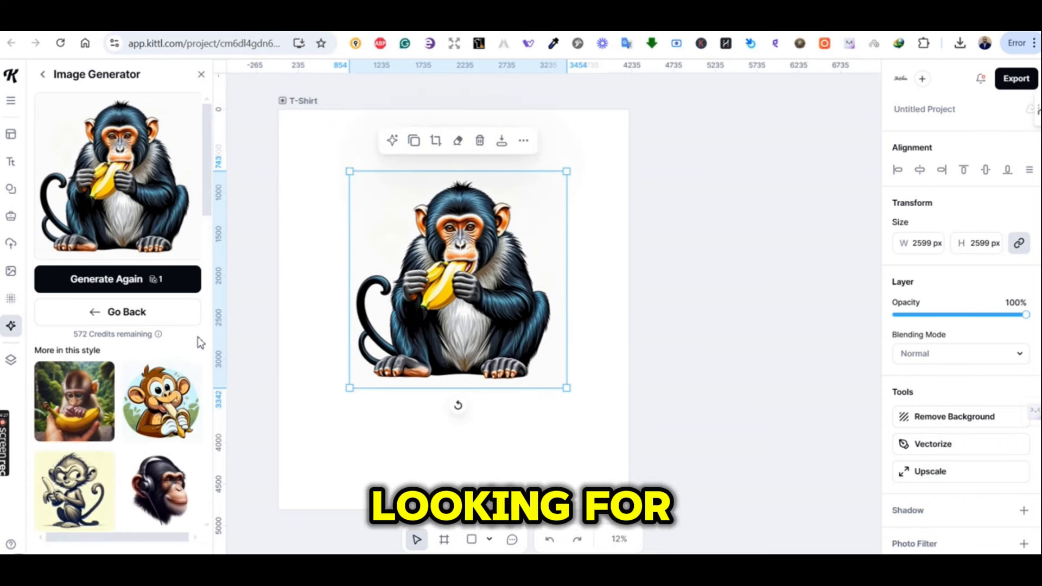
Step: Browse the suggested monkey images listed under "More in this style" for the generated result
scroll(184, 356, "down", 2)
scroll(184, 358, "down", 8)
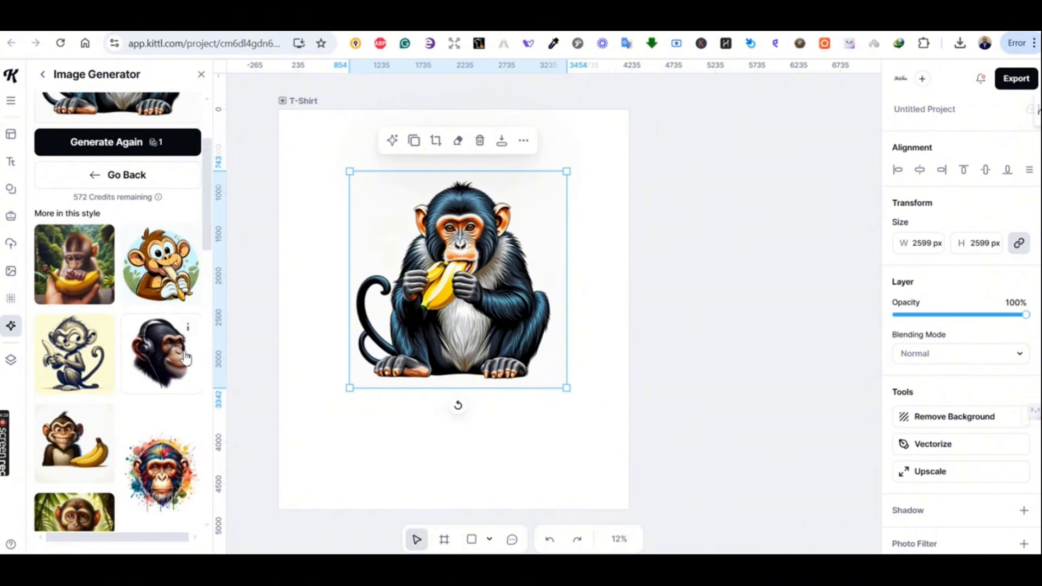
scroll(185, 358, "down", 4)
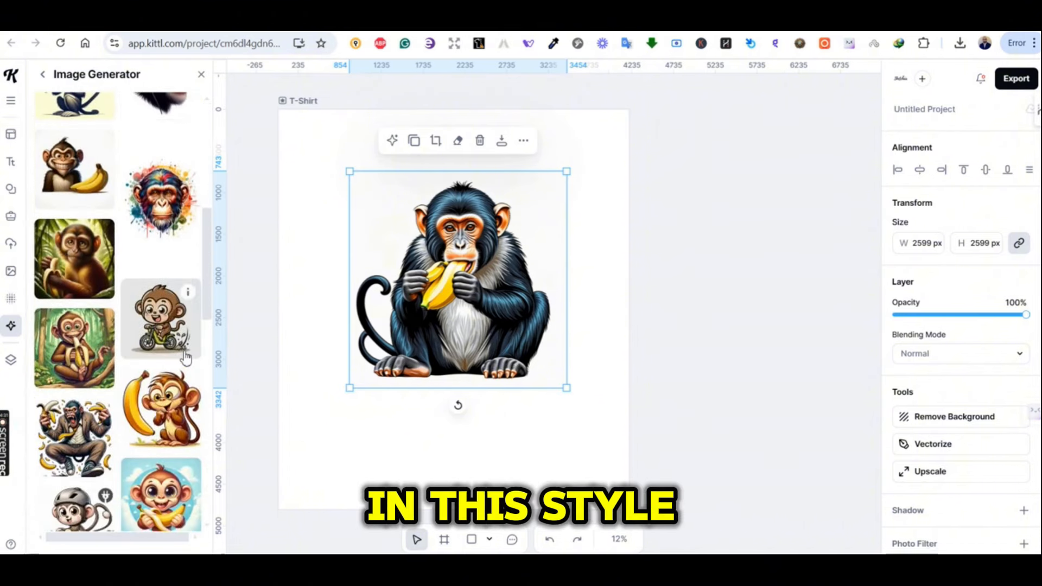
scroll(185, 357, "down", 10)
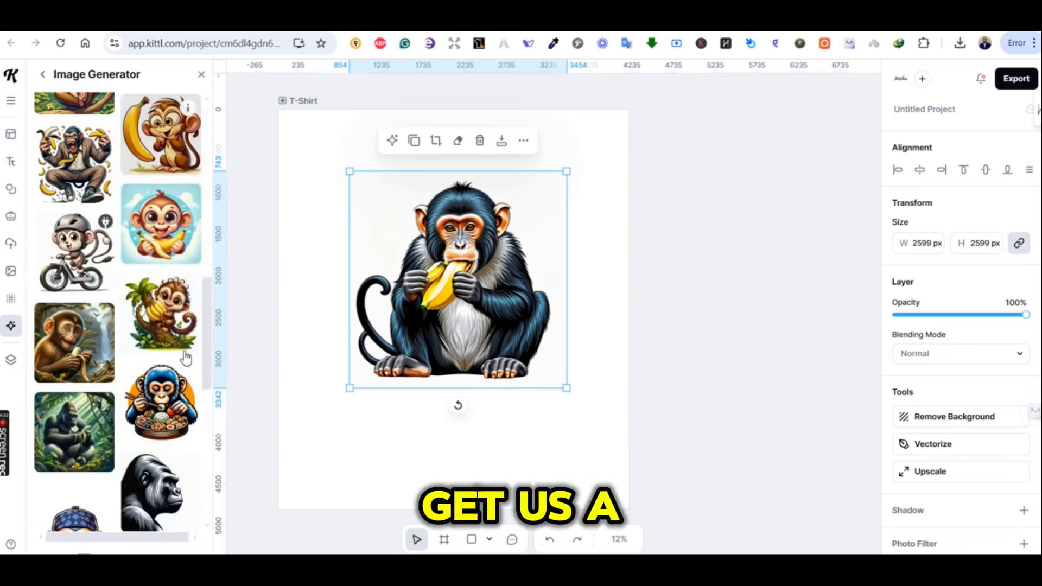
scroll(185, 357, "down", 6)
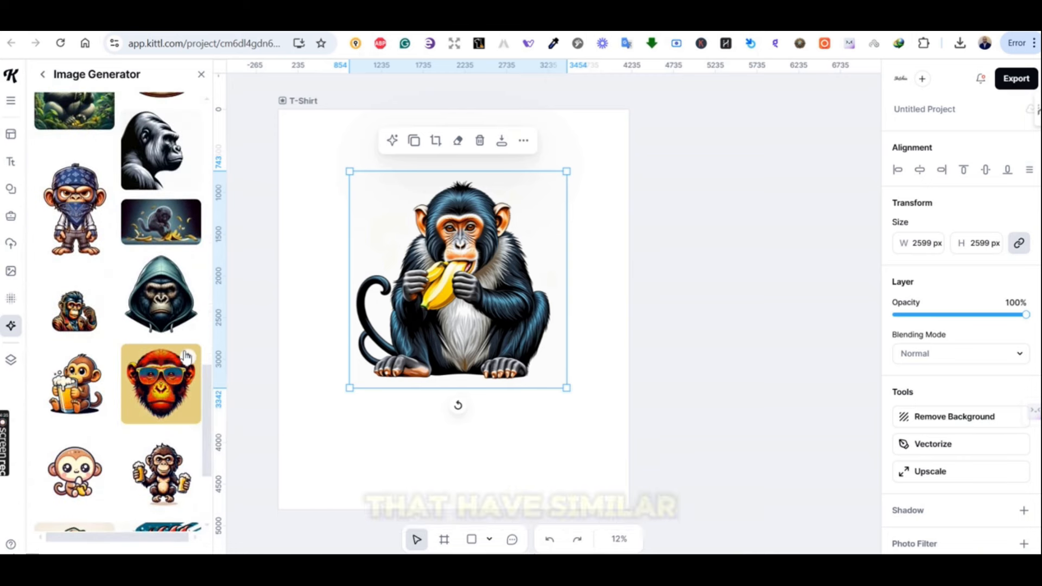
scroll(187, 357, "down", 4)
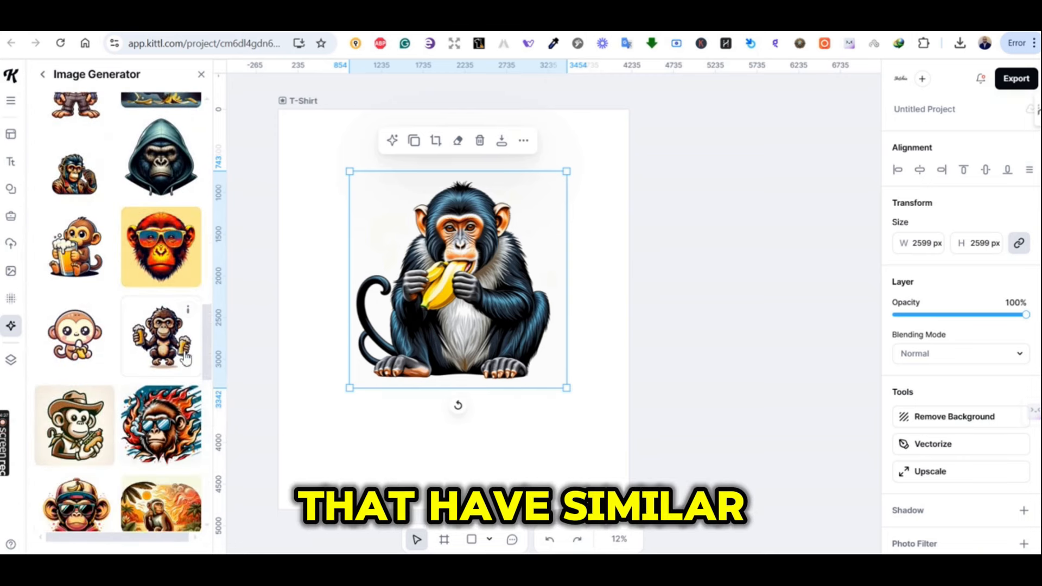
scroll(154, 350, "down", 4)
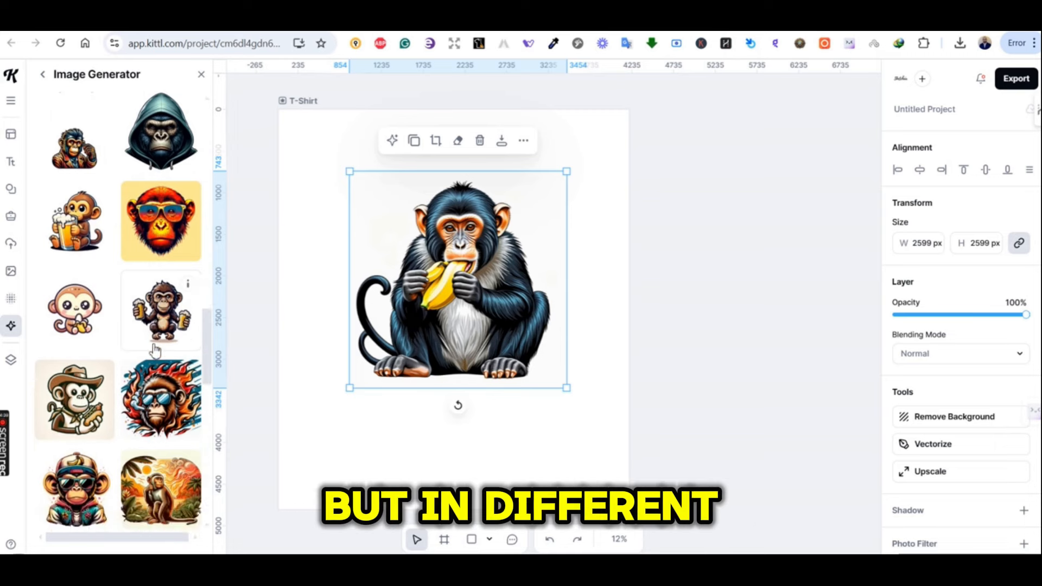
scroll(155, 350, "up", 2)
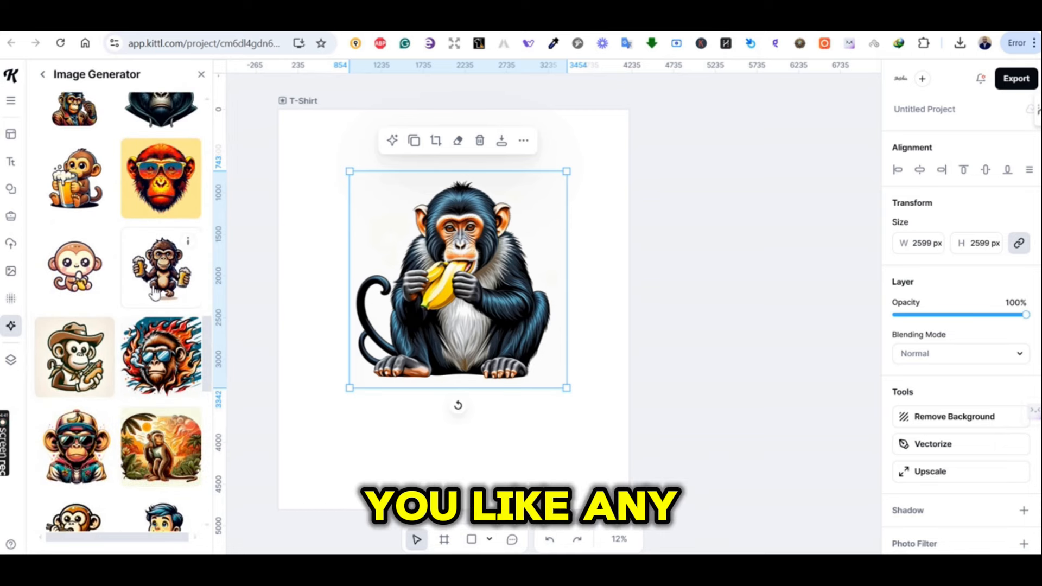
Step: Add the suggested monkey holding two beer mugs to the artboard and separate it from the large banana-eating monkey
left_click(156, 291)
left_click_drag(455, 304, 456, 361)
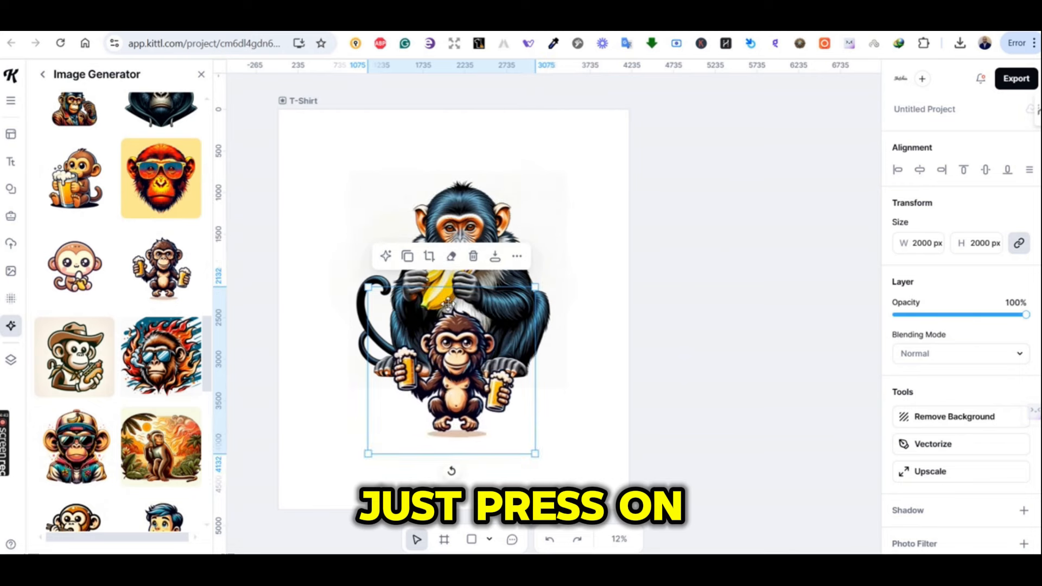
left_click_drag(445, 218, 381, 148)
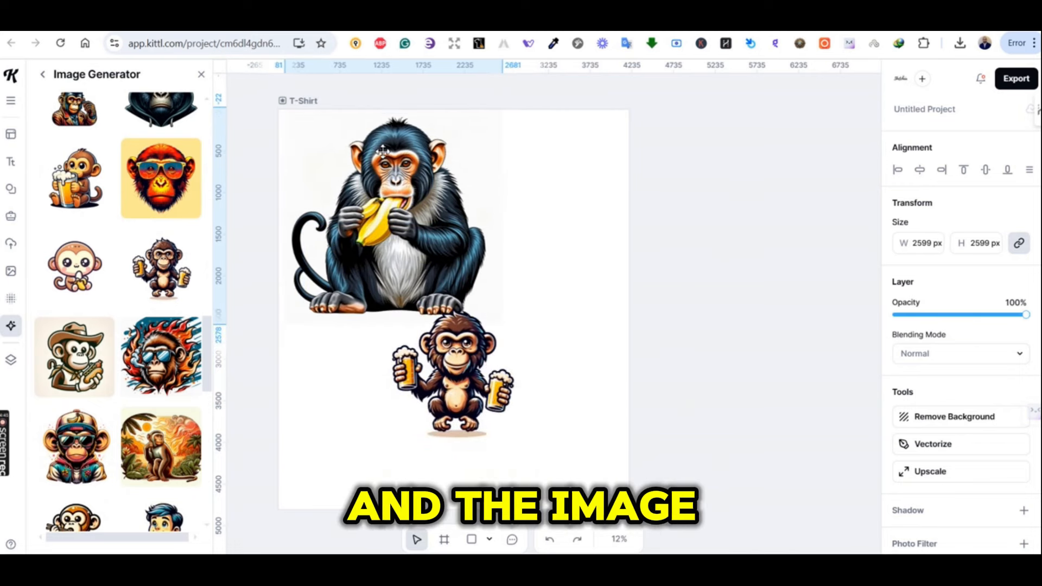
left_click(475, 356)
left_click_drag(475, 355, 483, 368)
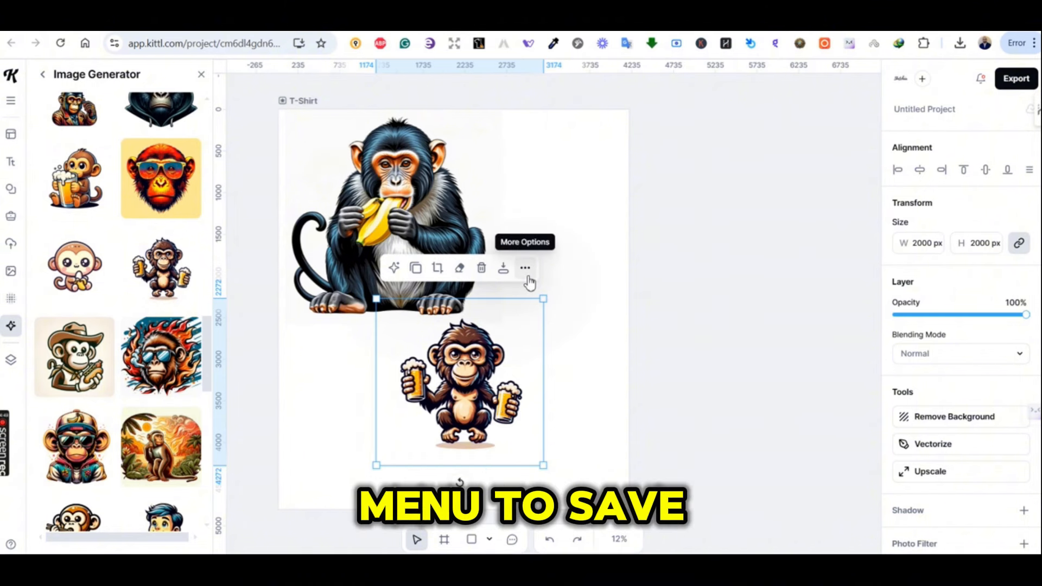
Step: Save the beer-holding monkey as an Image Gen style and generate "a monkey eating a banana" using that saved style
left_click(525, 268)
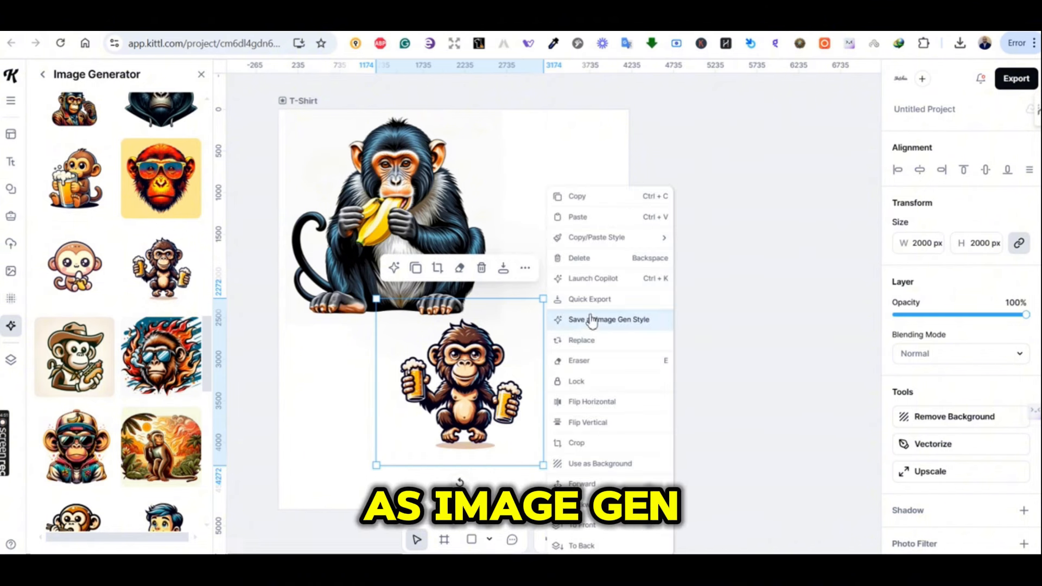
left_click(592, 325)
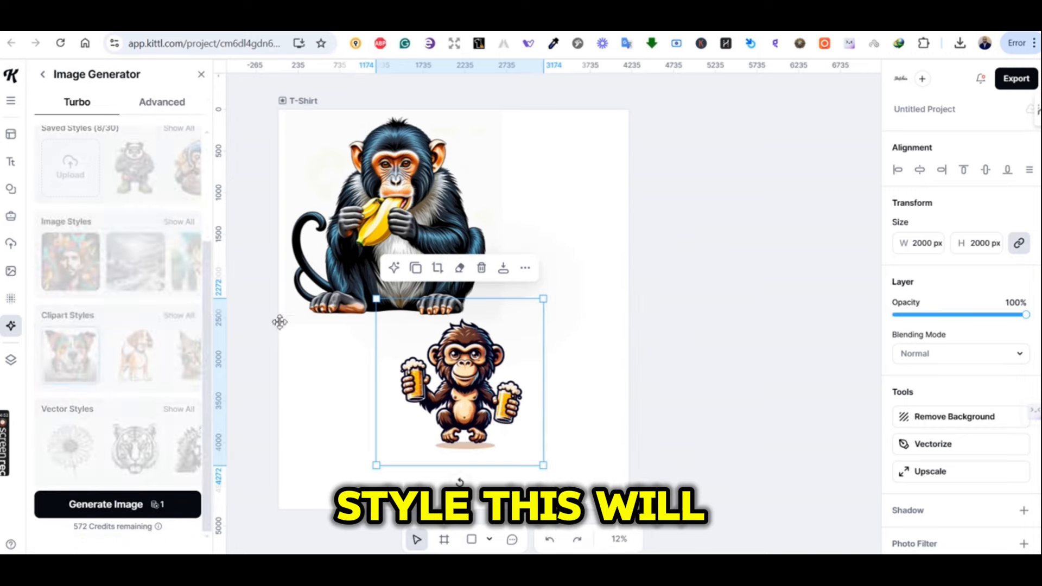
scroll(103, 250, "up", 2)
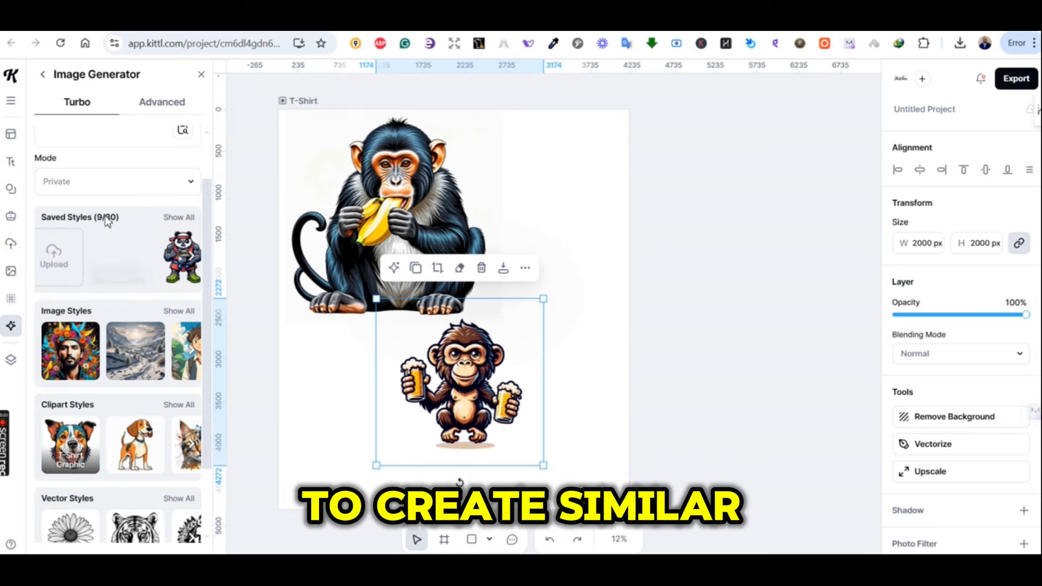
scroll(209, 304, "up", 1)
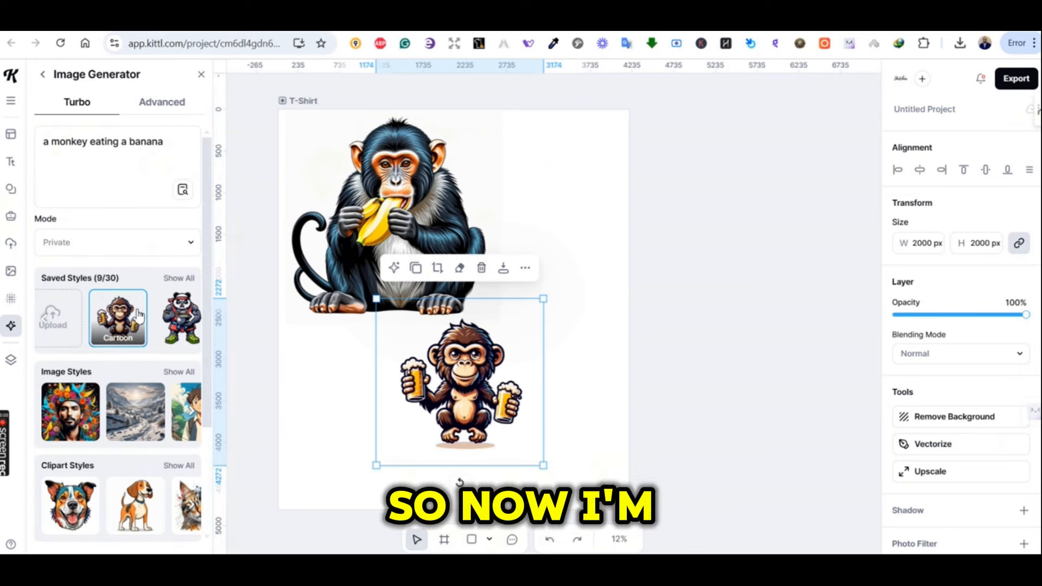
left_click(172, 149)
key("Return")
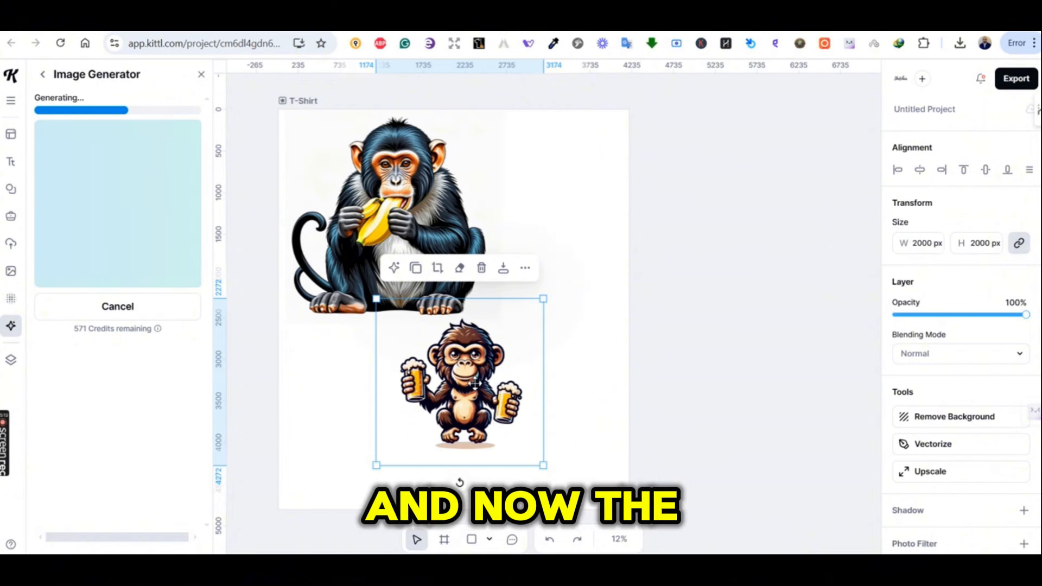
Step: Delete the original large banana-eating monkey and place the newly generated monkey beside the beer-holding one across the artboard's upper half
left_click(413, 151)
key("Delete")
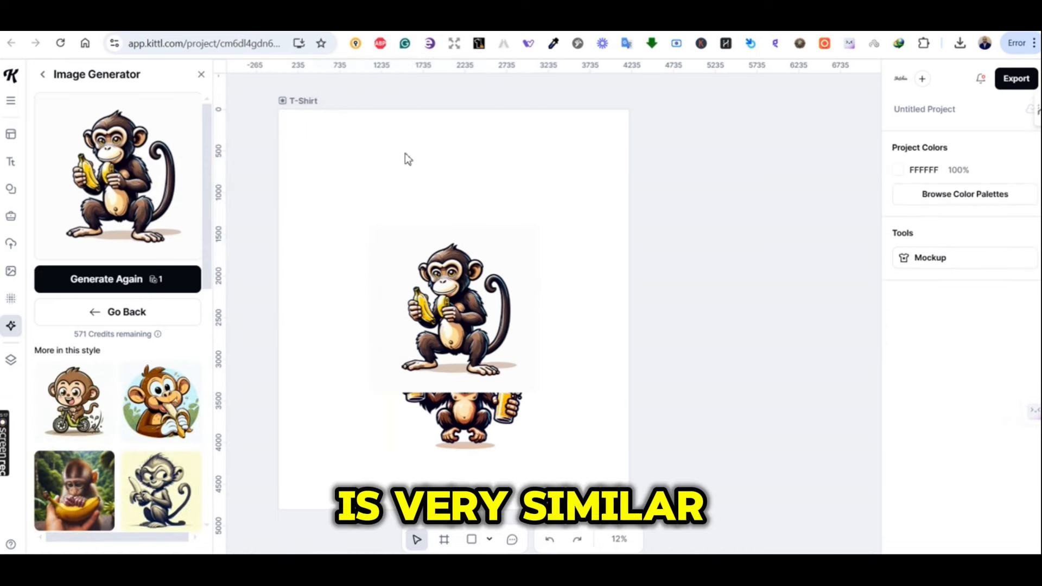
left_click_drag(446, 296, 359, 181)
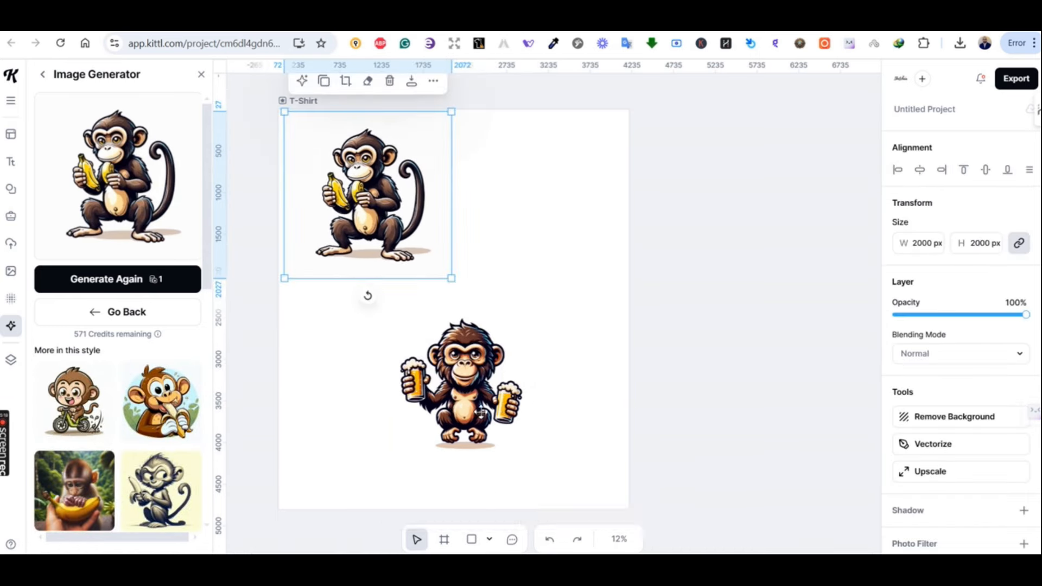
left_click_drag(481, 412, 557, 235)
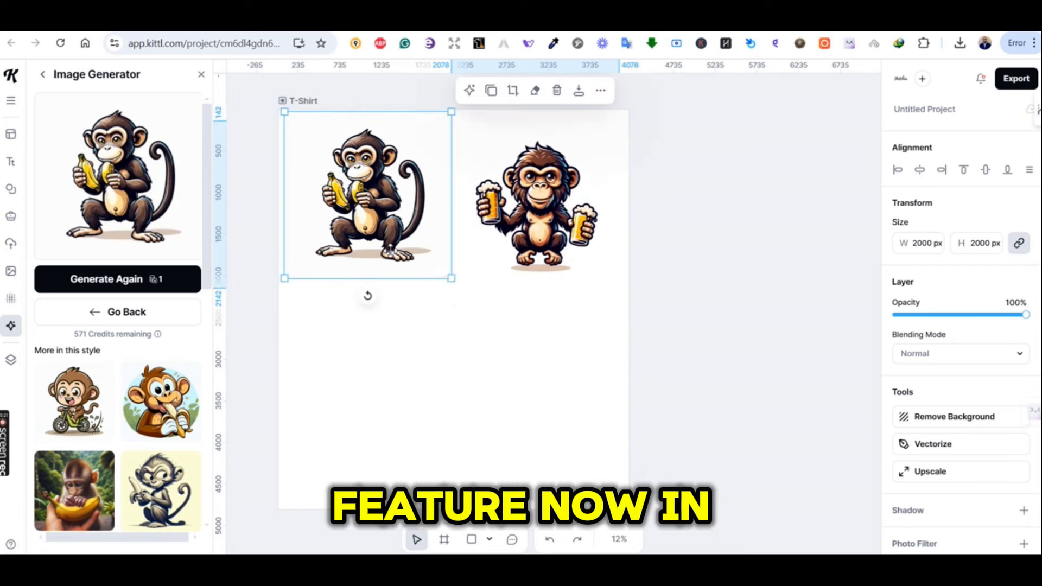
Step: Enlarge the generated banana monkey to about 2850 × 2850 px and stack it below the beer-holding monkey on the artboard
left_click_drag(452, 279, 510, 365)
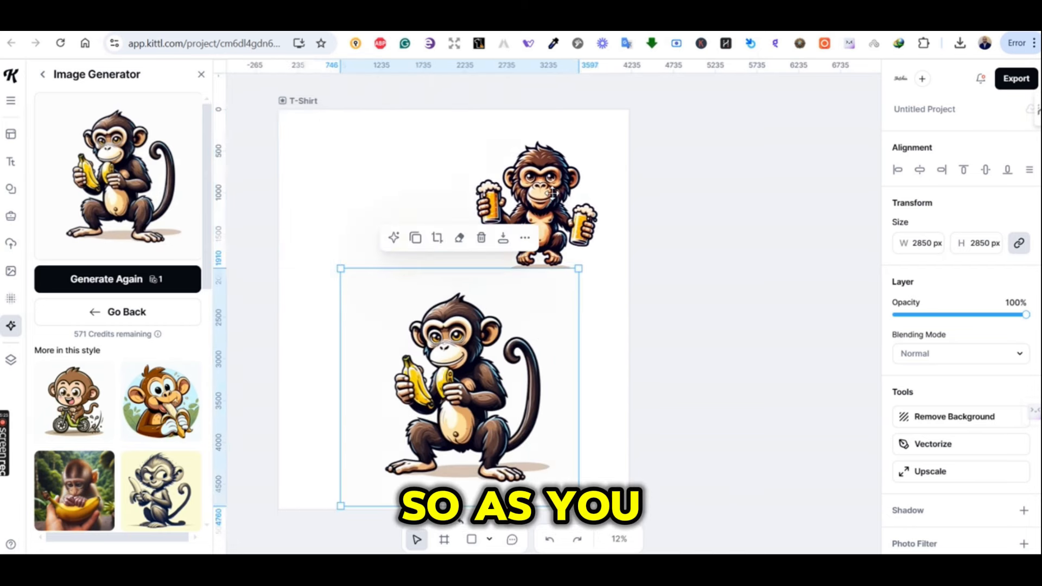
left_click_drag(552, 193, 453, 175)
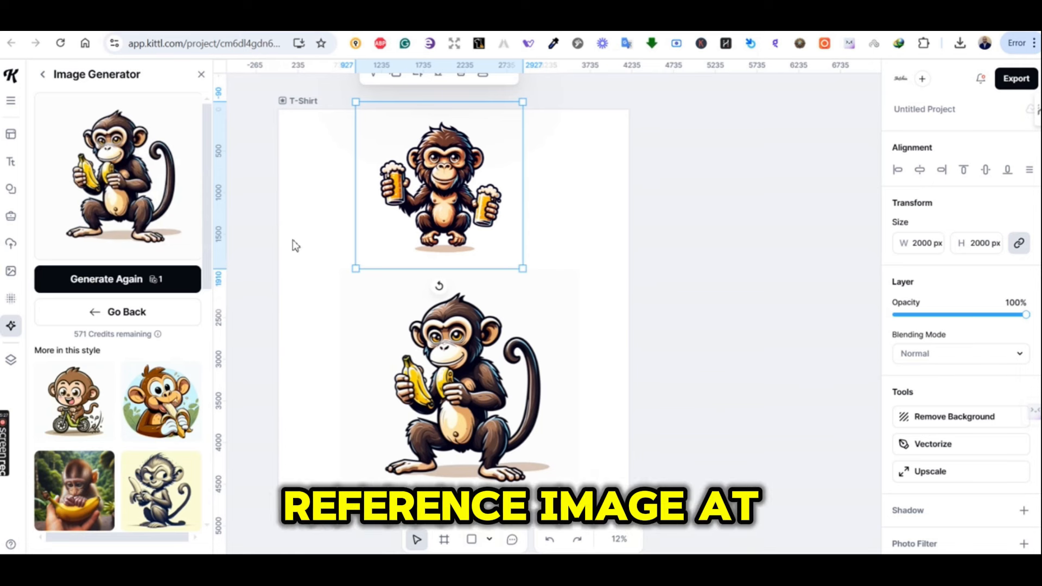
left_click_drag(443, 236, 454, 251)
left_click(601, 304)
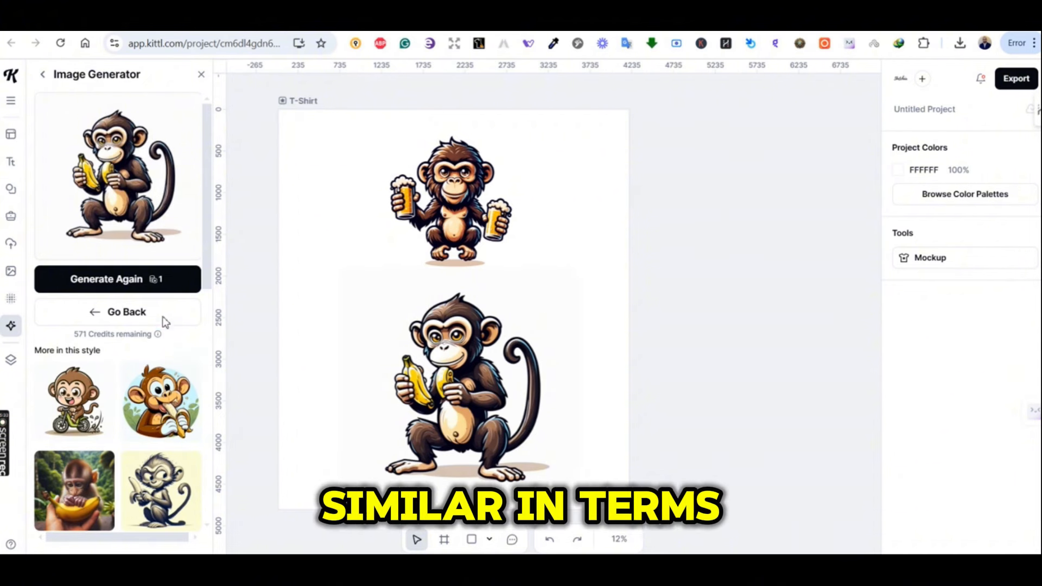
Step: Generate "a monkey eating a banana" in Advanced mode with the DALL·E 3 model and the saved Cartoon style
left_click(43, 75)
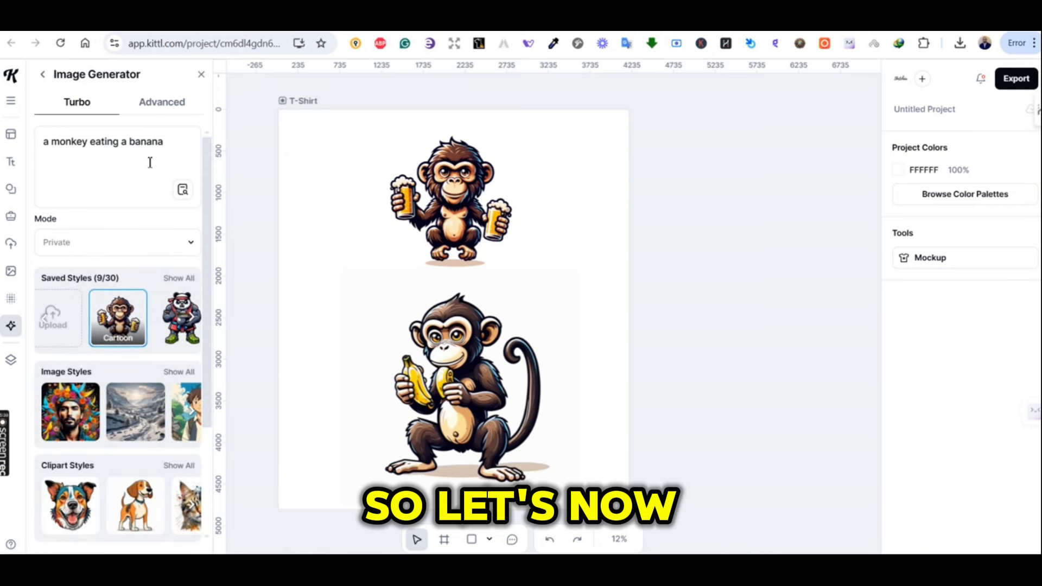
left_click(170, 108)
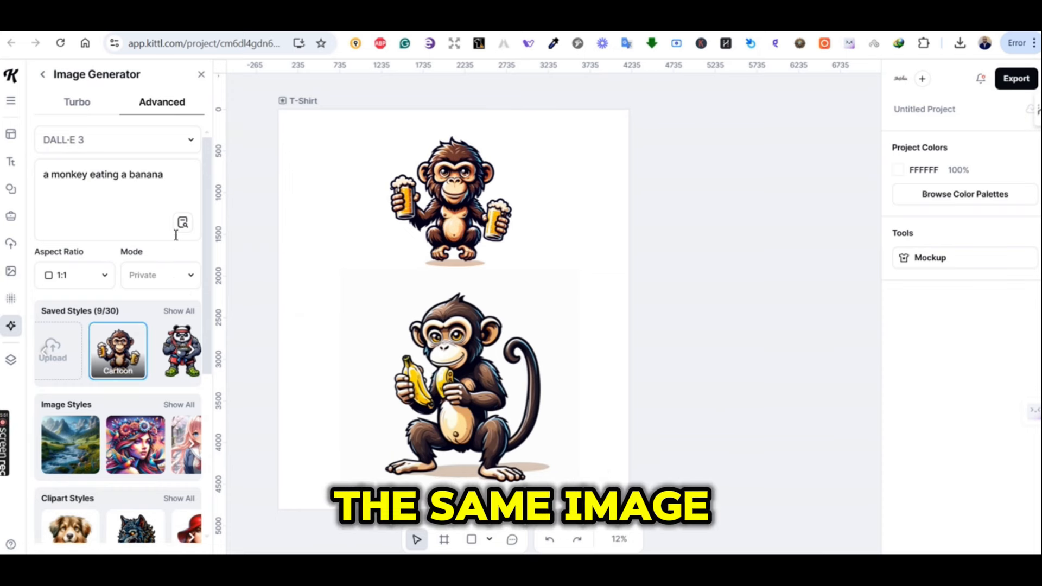
key("Return")
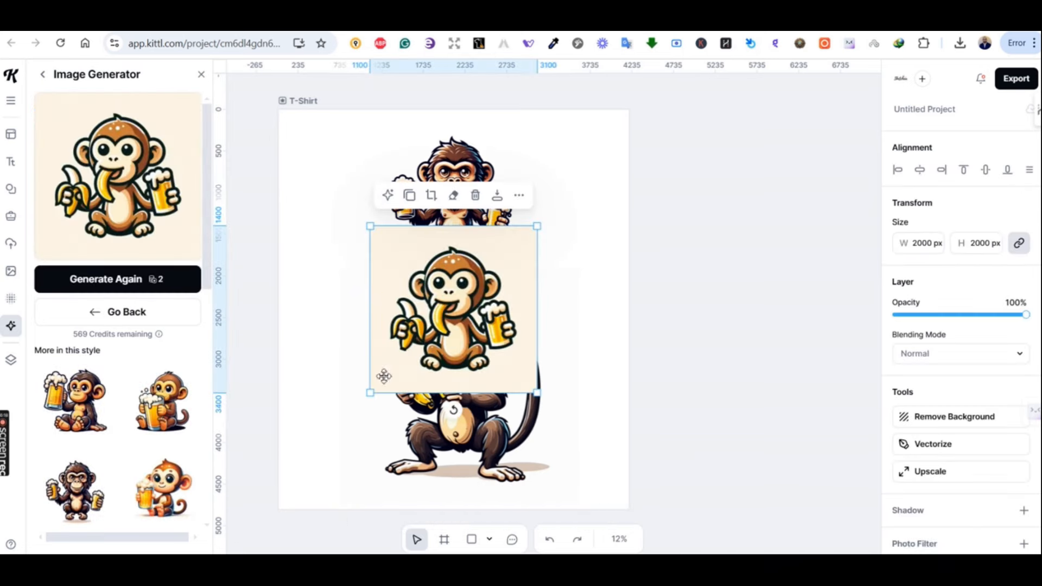
Step: Move the two existing monkeys to the artboard's left half and place the DALL·E 3 result beside the large banana monkey
left_click_drag(466, 319, 595, 263)
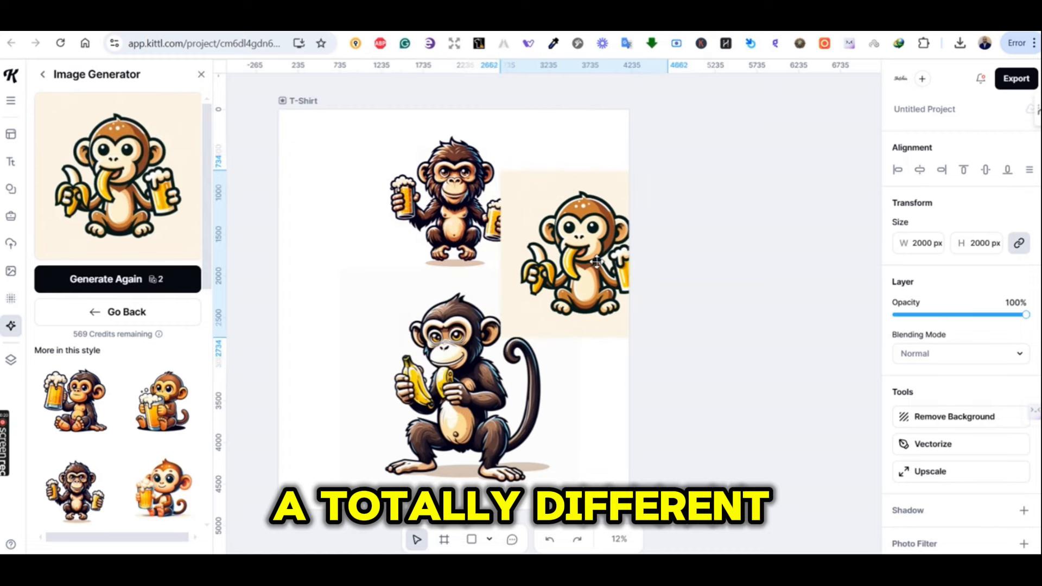
left_click_drag(448, 208, 377, 209)
left_click_drag(457, 390, 378, 399)
left_click_drag(602, 263, 574, 403)
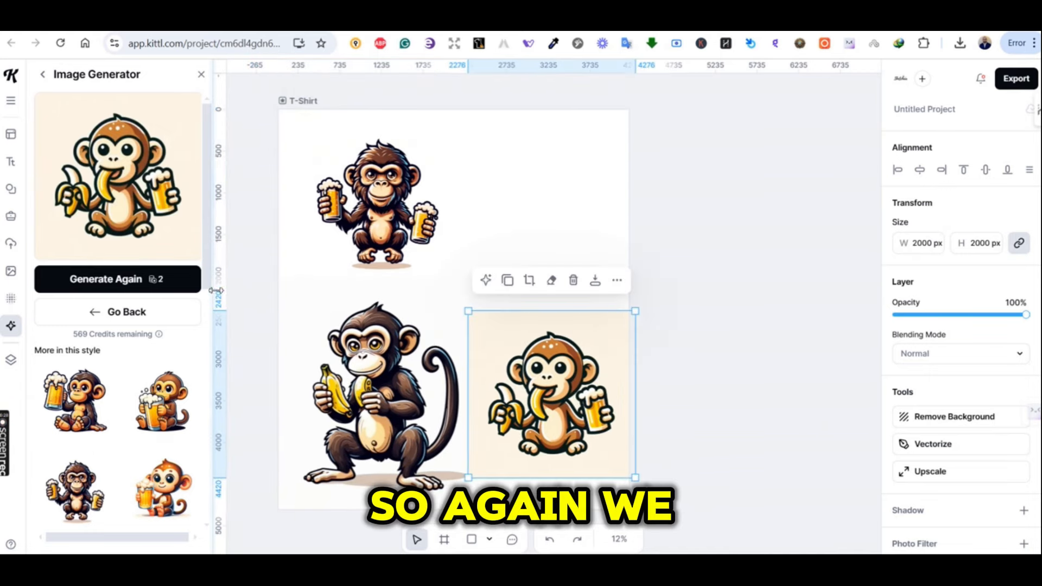
left_click_drag(211, 280, 223, 261)
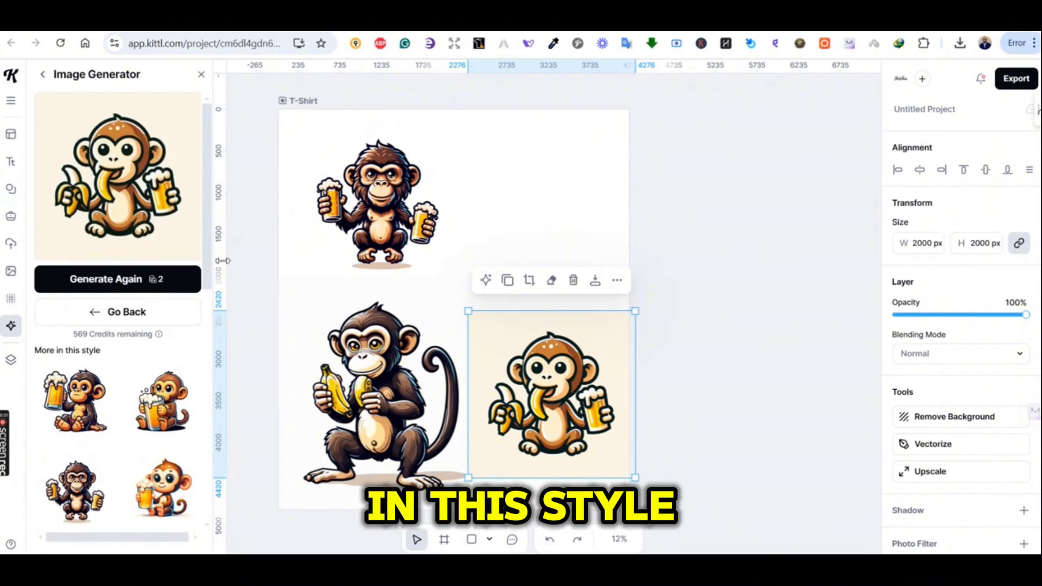
Step: Switch the Advanced model to Flux 1.1 Pro and generate the same prompt with the saved Cartoon monkey style
left_click(43, 76)
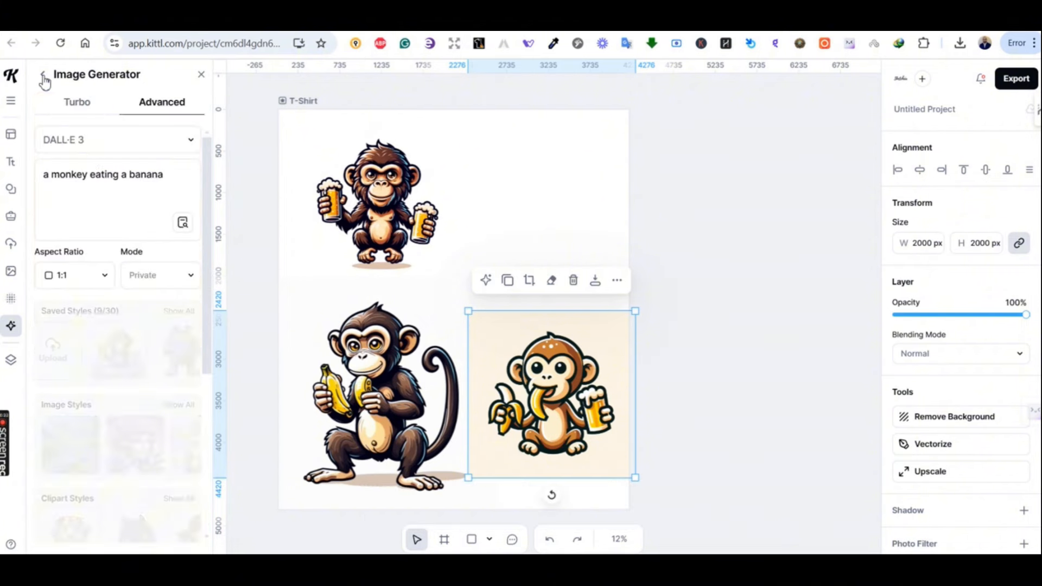
left_click(144, 144)
left_click(116, 198)
left_click(125, 369)
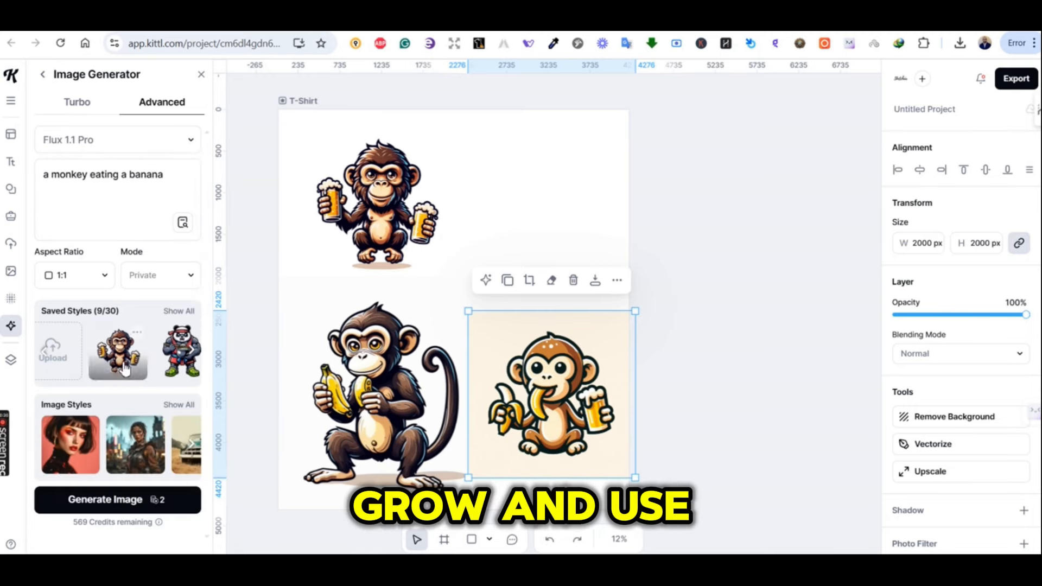
left_click(116, 498)
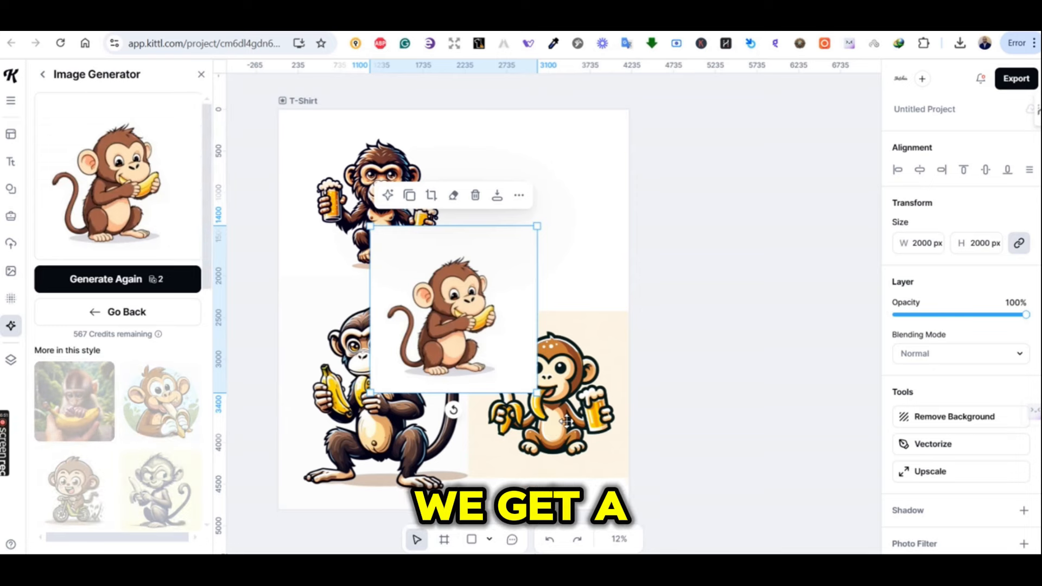
Step: Move the Flux result beside the beer-holding monkey to compare, and delete both images made with the Advanced models
left_click_drag(459, 339, 559, 226)
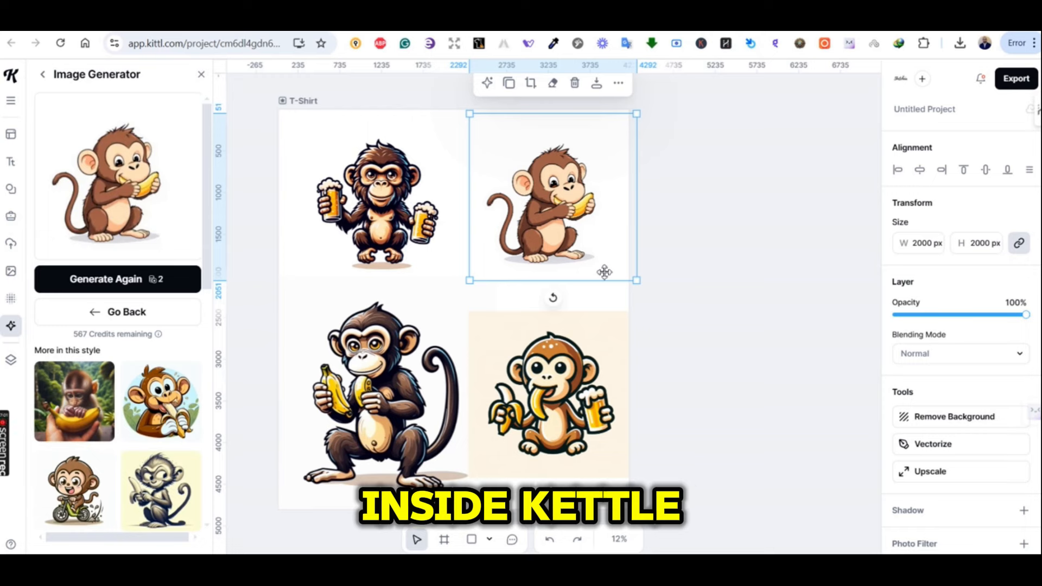
key("Delete")
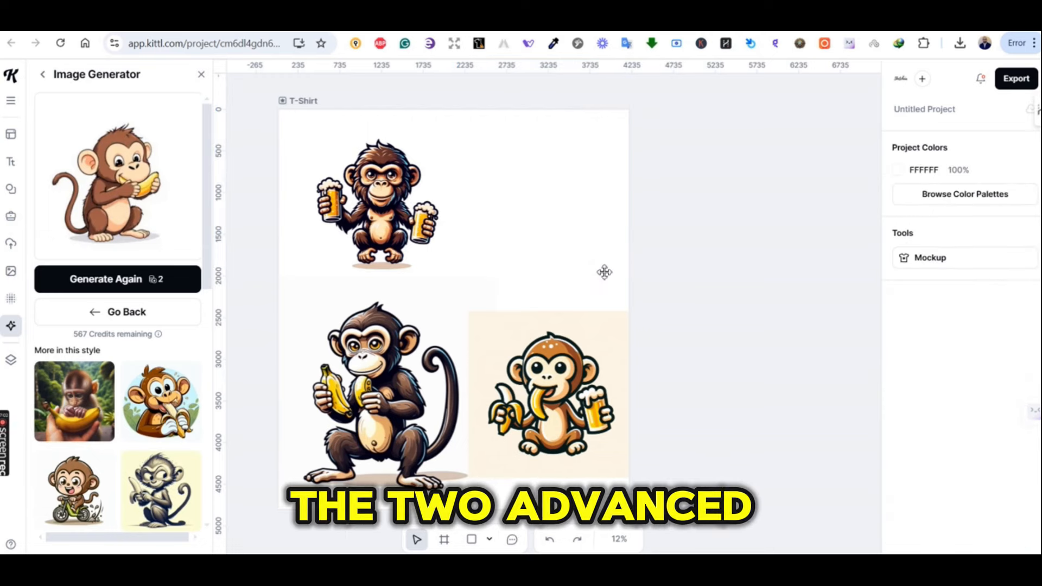
left_click(572, 365)
key("Delete")
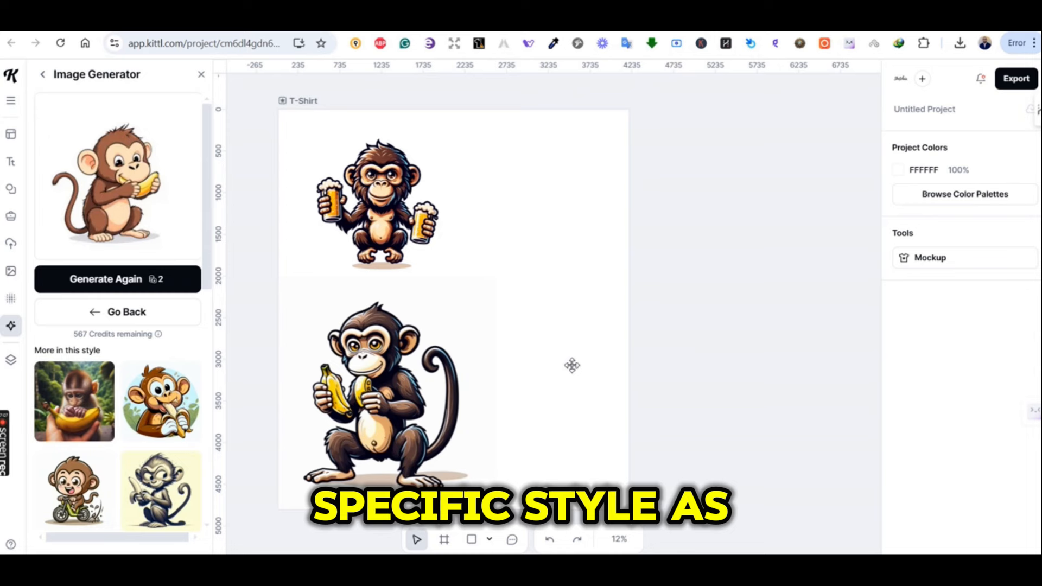
Step: Generate the banana prompt in Turbo mode with the saved Cartoon style, and arrange the result and beer-holding monkey around the larger monkey
left_click(98, 313)
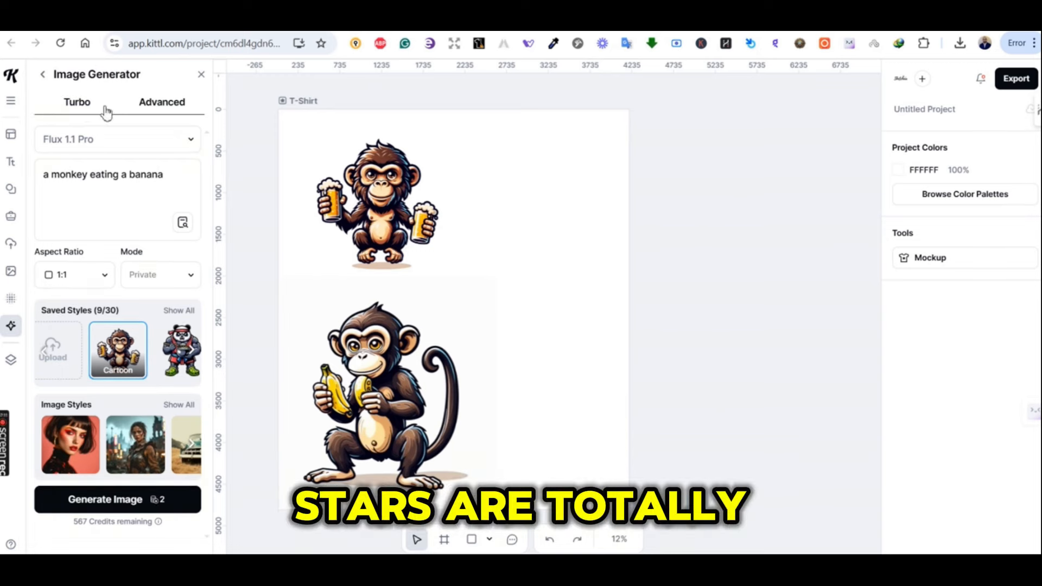
left_click(86, 108)
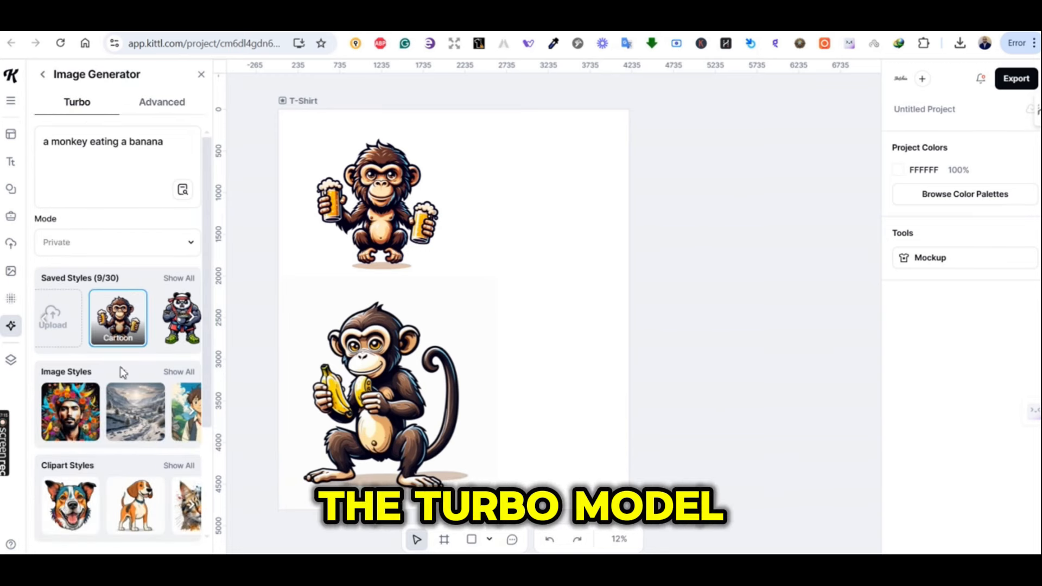
key("Return")
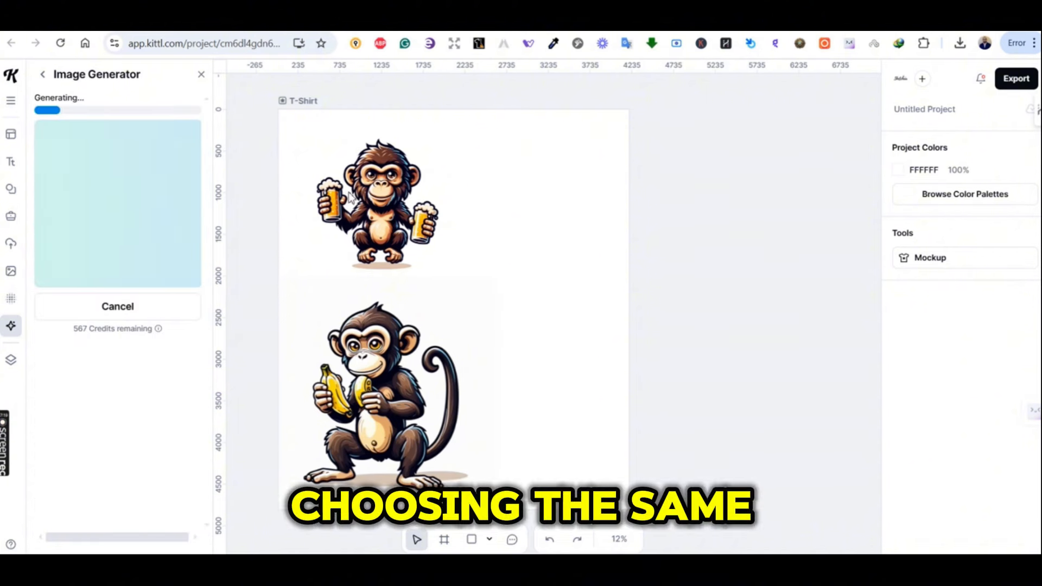
left_click_drag(356, 194, 434, 194)
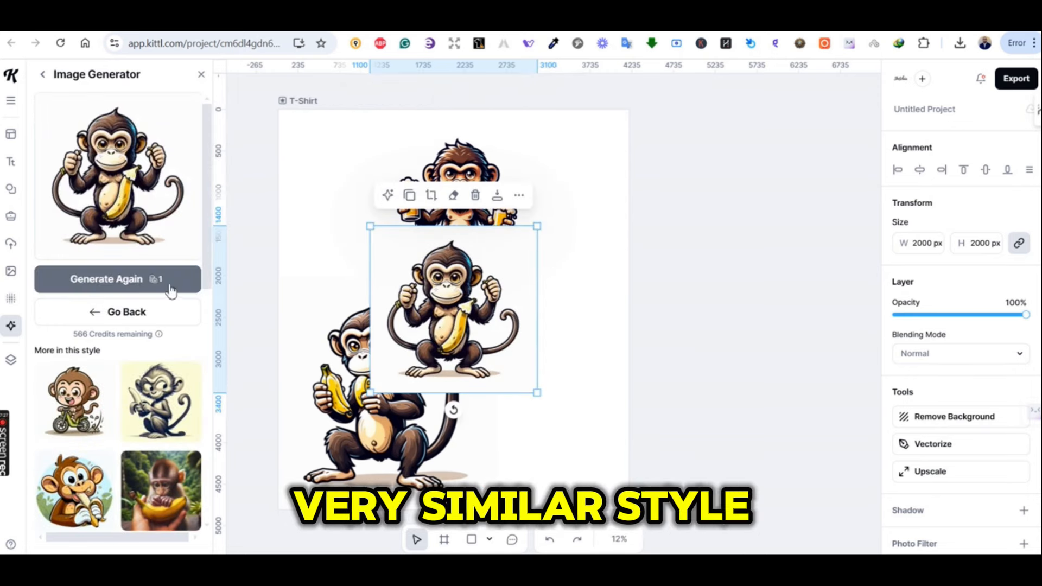
left_click_drag(467, 330, 552, 414)
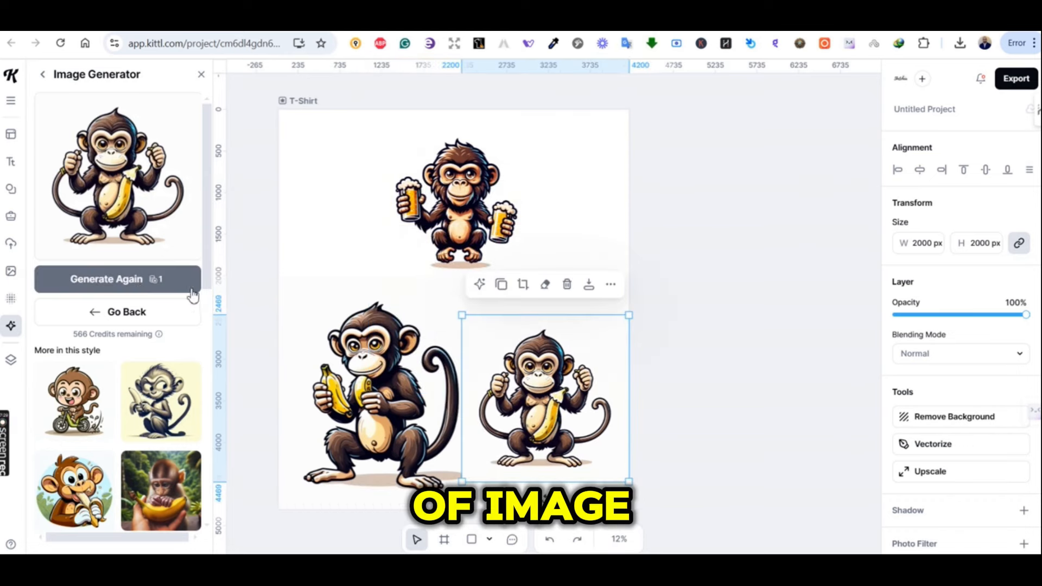
Step: Generate another Turbo version of the banana-eating monkey and delete the previous smaller result from the artboard's lower right
left_click(141, 290)
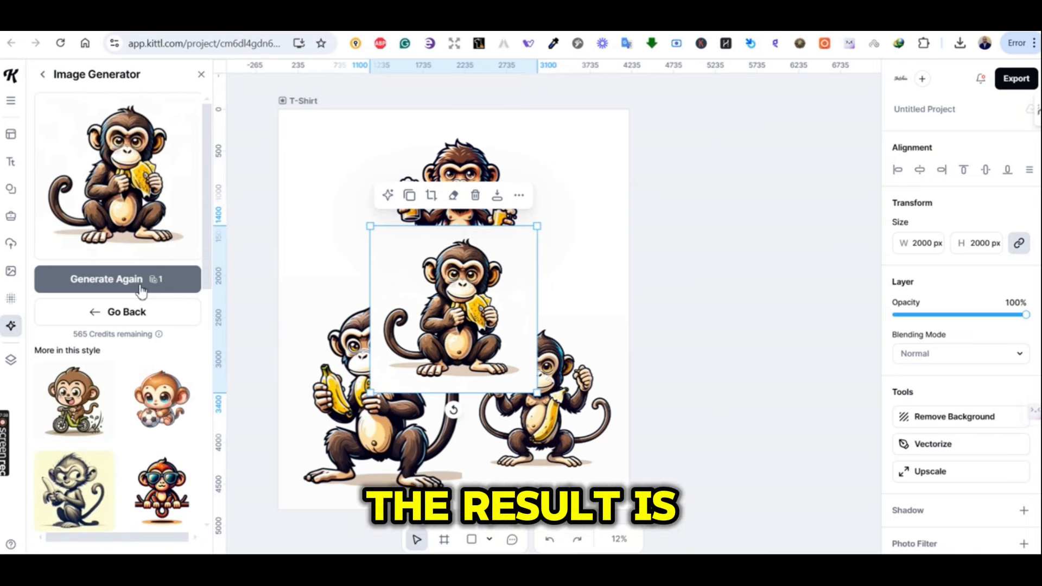
left_click(566, 454)
key("Delete")
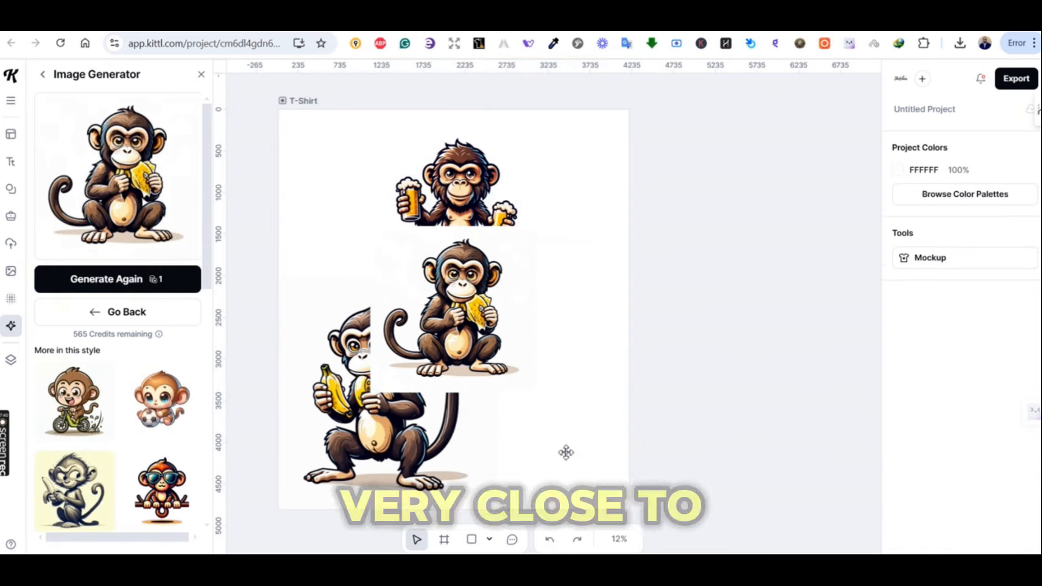
Step: Place the newest generated monkey beside the larger banana monkey in the artboard's lower half and fine-tune both positions
left_click_drag(453, 348, 548, 439)
left_click_drag(353, 415, 345, 417)
left_click_drag(580, 393, 568, 393)
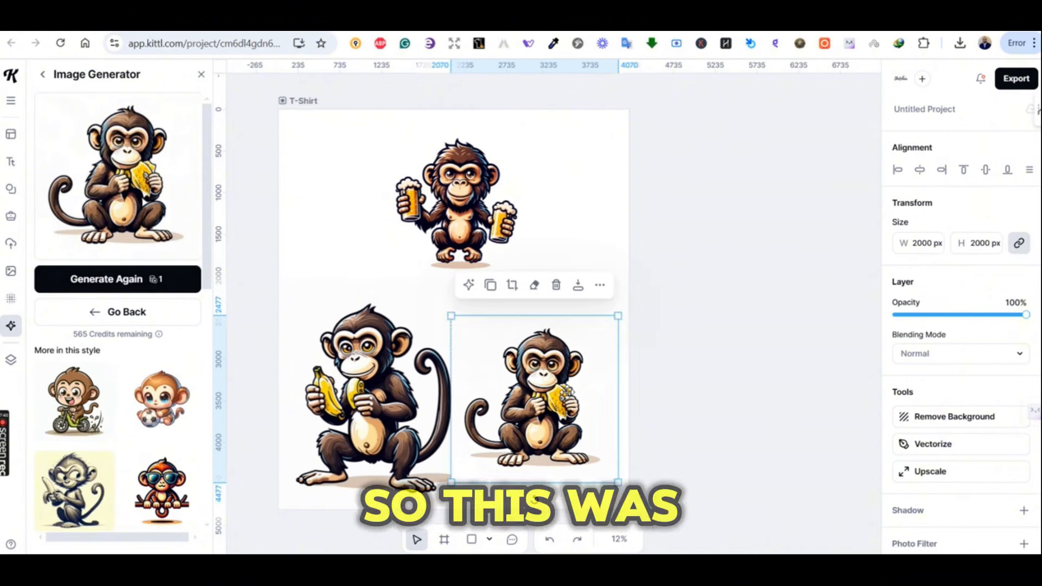
left_click(699, 331)
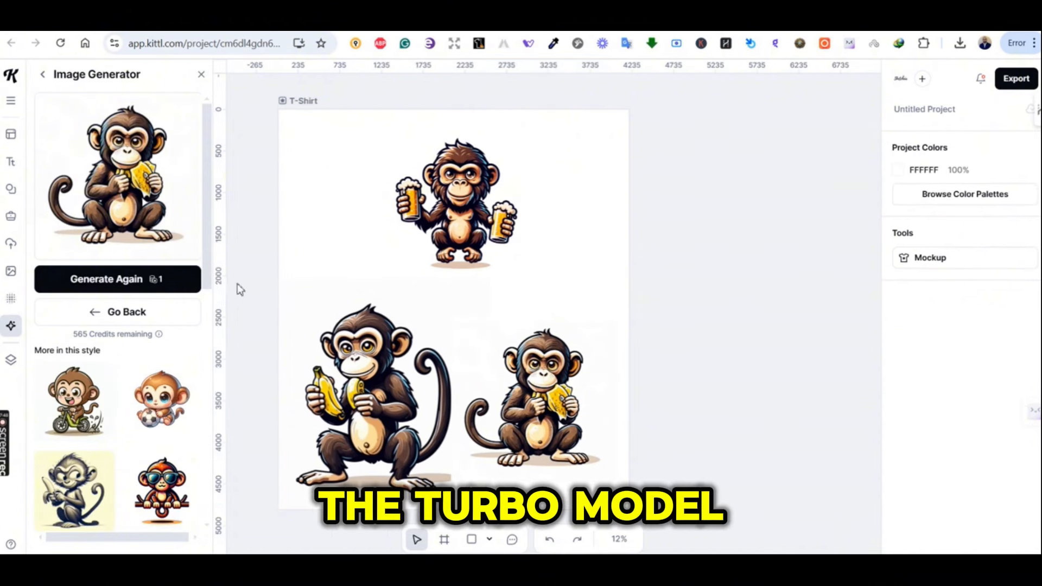
Step: Examine the beer-holding monkey's editing options, including the one for saving it as an image generation style
left_click(440, 181)
left_click(520, 88)
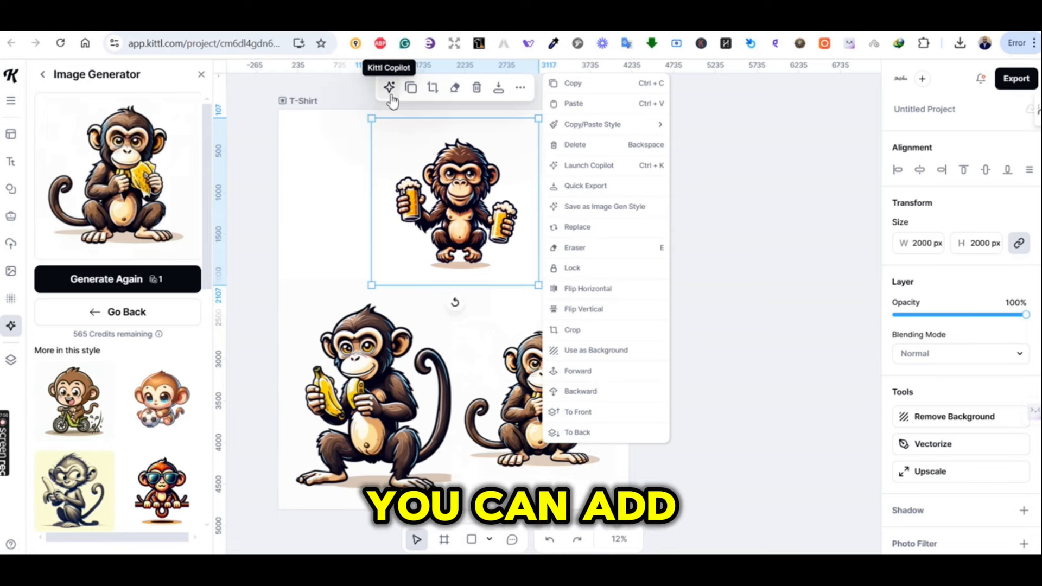
left_click(773, 207)
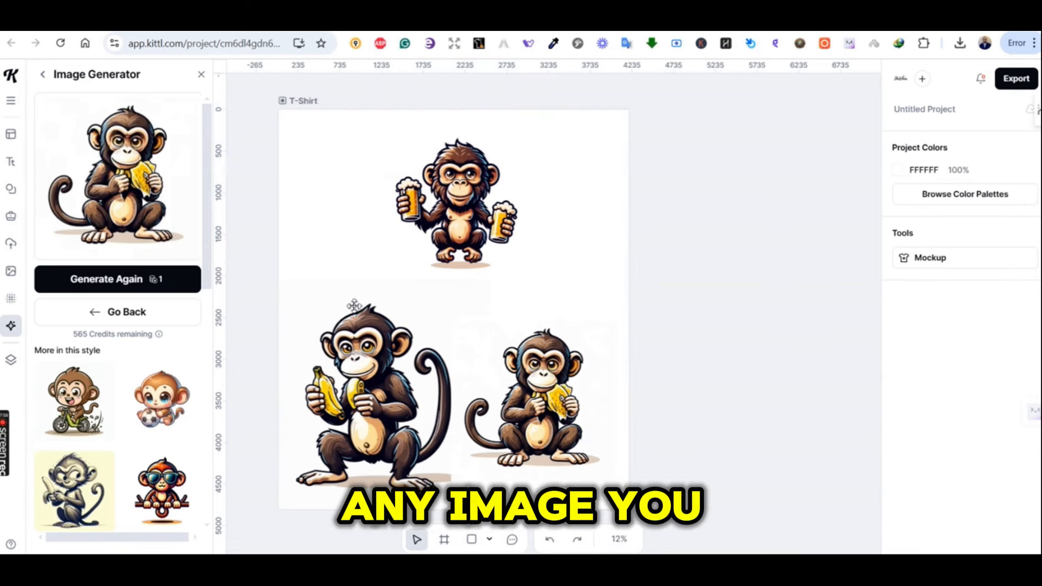
Step: Return to the generator settings in Advanced mode and browse all image styles offered for the Flux 1.1 Pro model
left_click(44, 77)
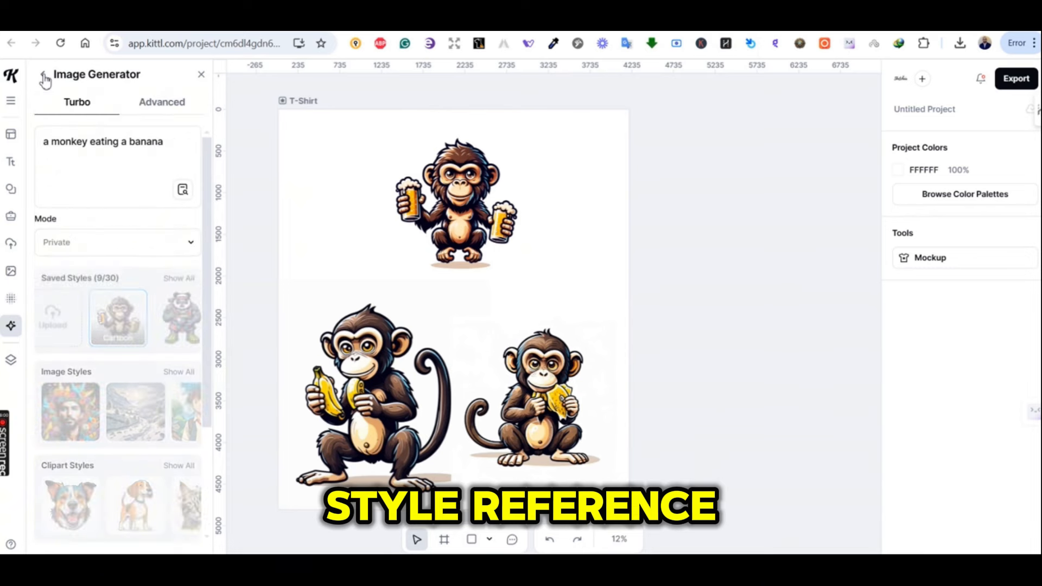
left_click(160, 103)
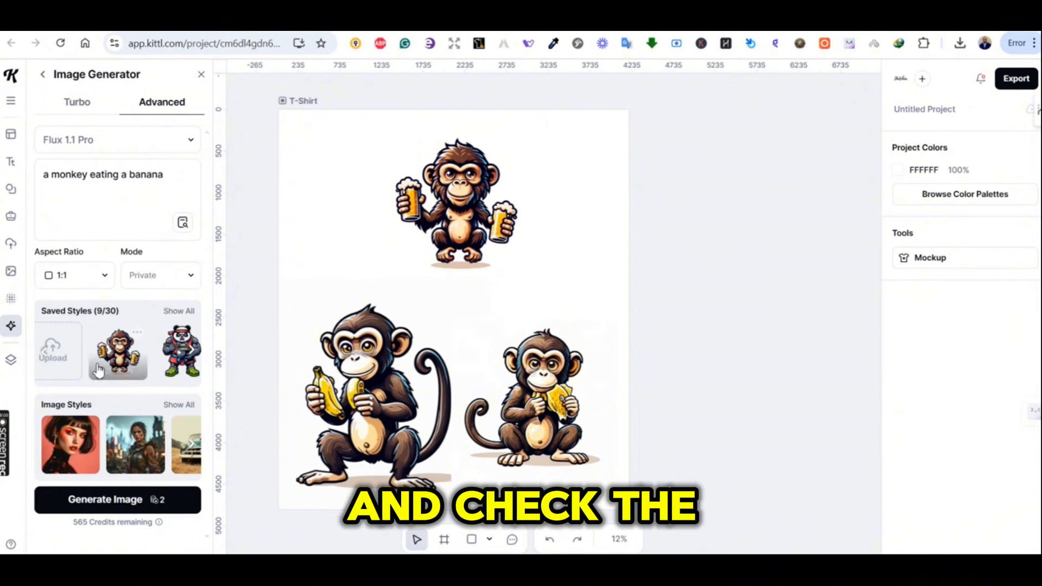
left_click(181, 406)
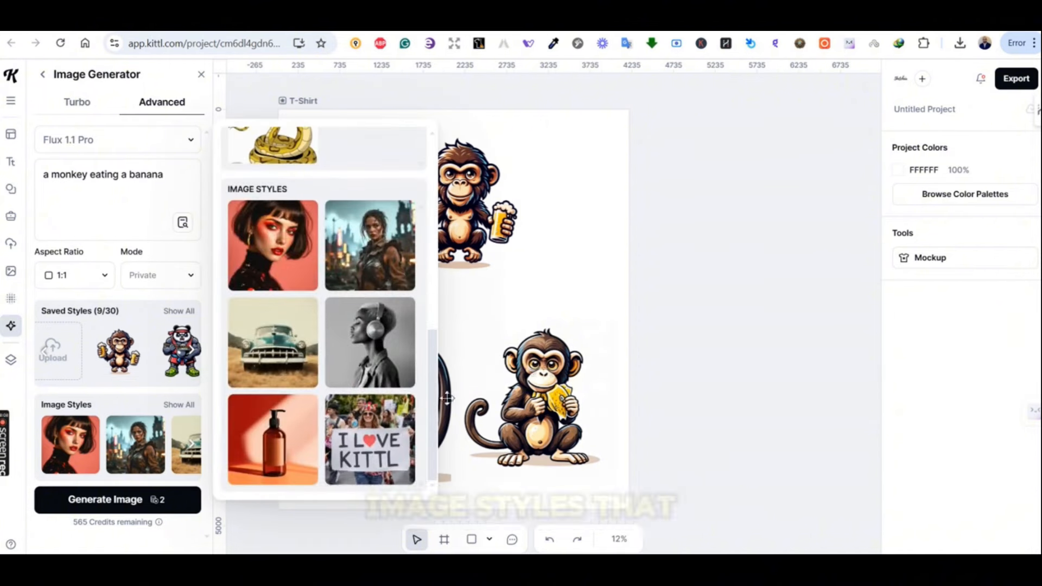
scroll(431, 347, "up", 3)
scroll(437, 357, "up", 2)
scroll(437, 380, "down", 4)
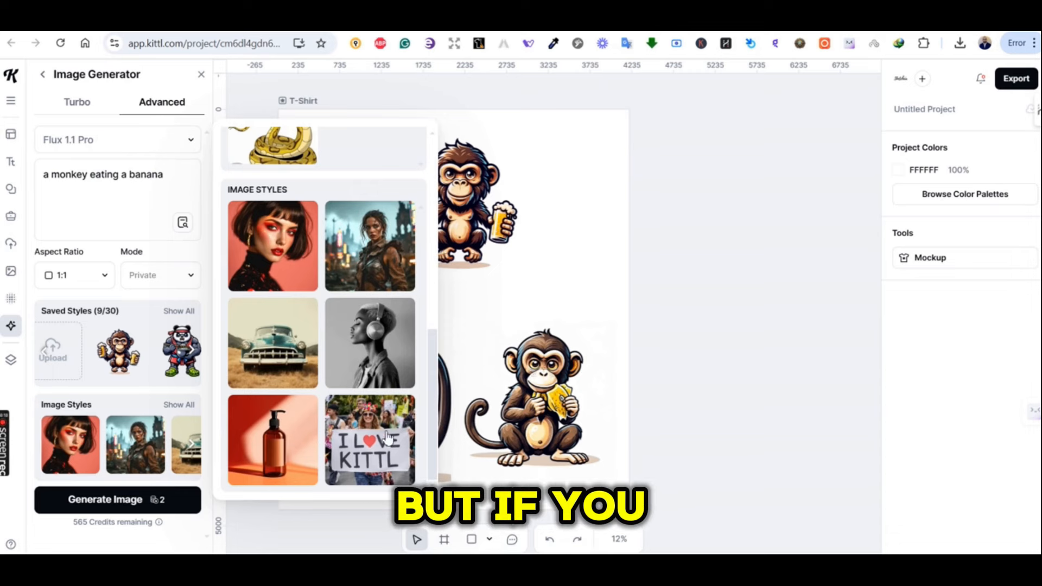
Step: Switch the Advanced model to DALL·E 3 and choose the Mascot style from the full list of clipart styles
left_click(172, 147)
left_click(129, 184)
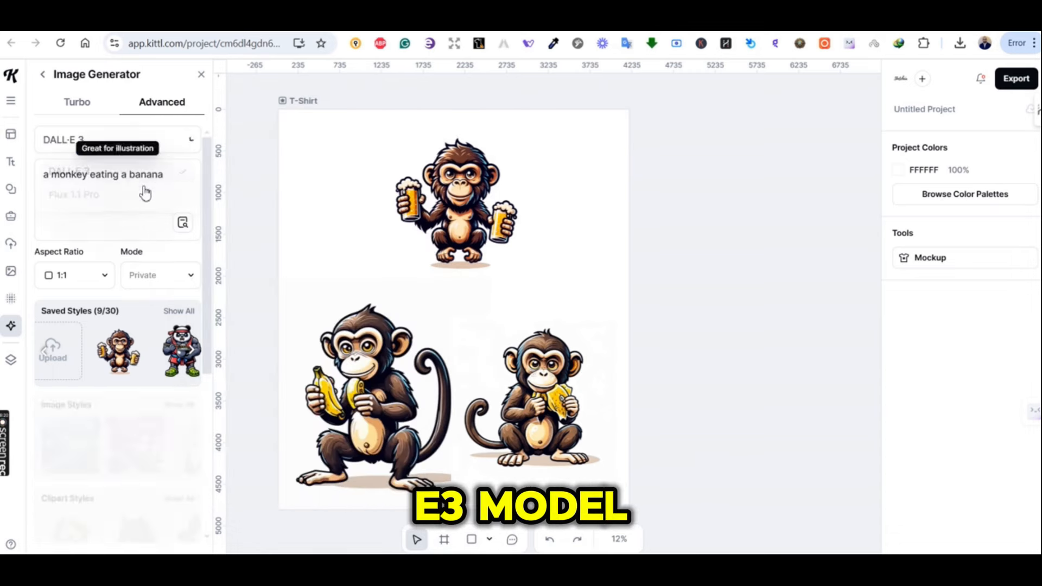
left_click_drag(207, 294, 236, 386)
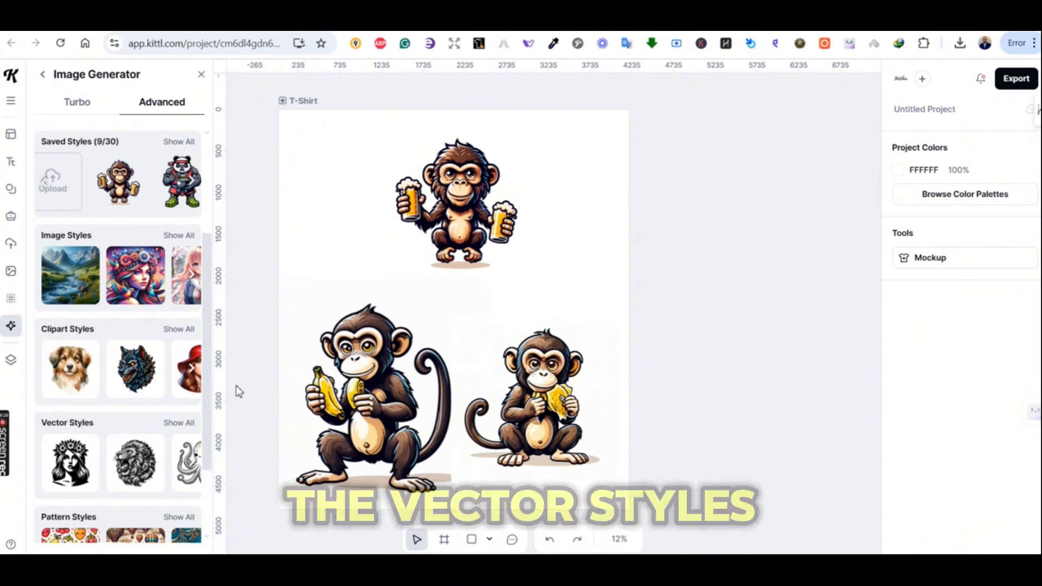
left_click(184, 329)
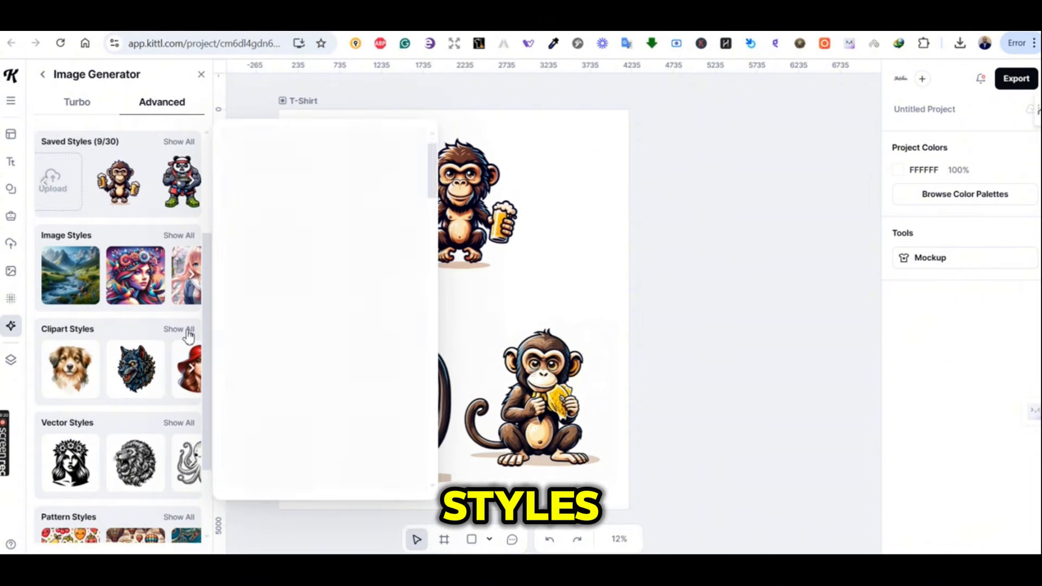
mouse_move(432, 321)
left_mouse_down()
mouse_move(433, 344)
mouse_move(432, 332)
left_mouse_up()
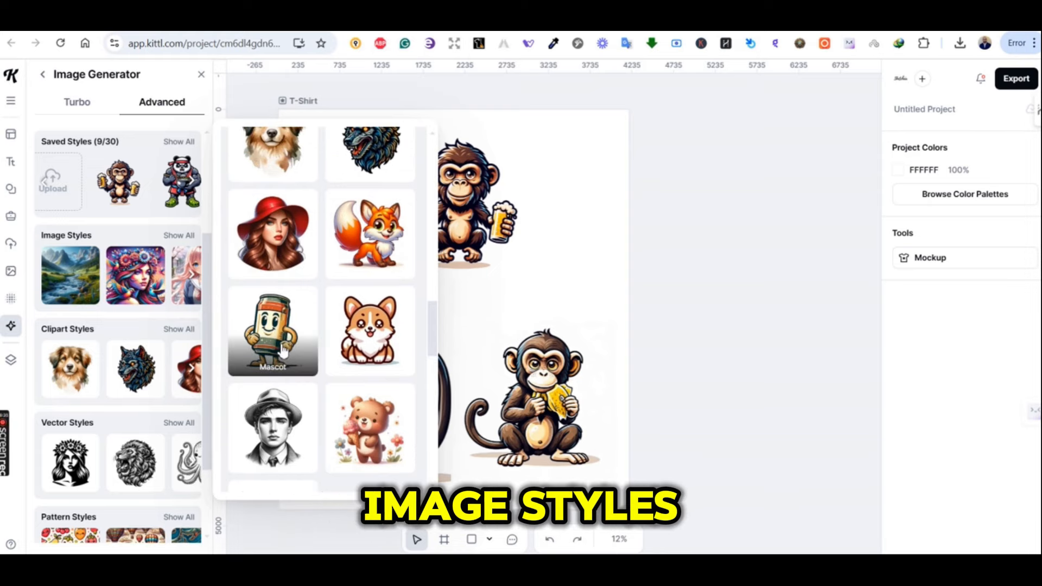
left_click_drag(433, 339, 448, 362)
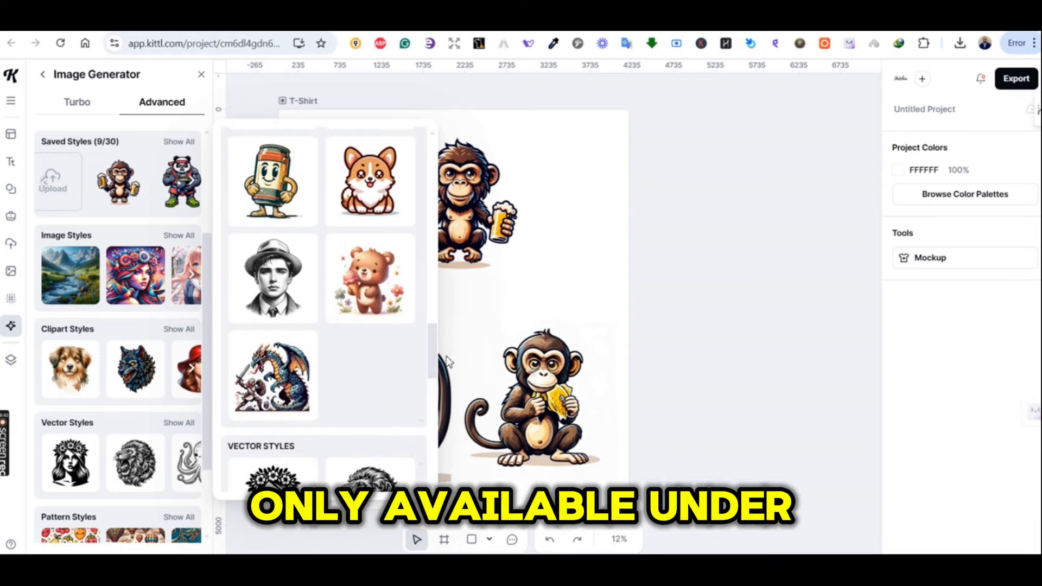
left_click(273, 181)
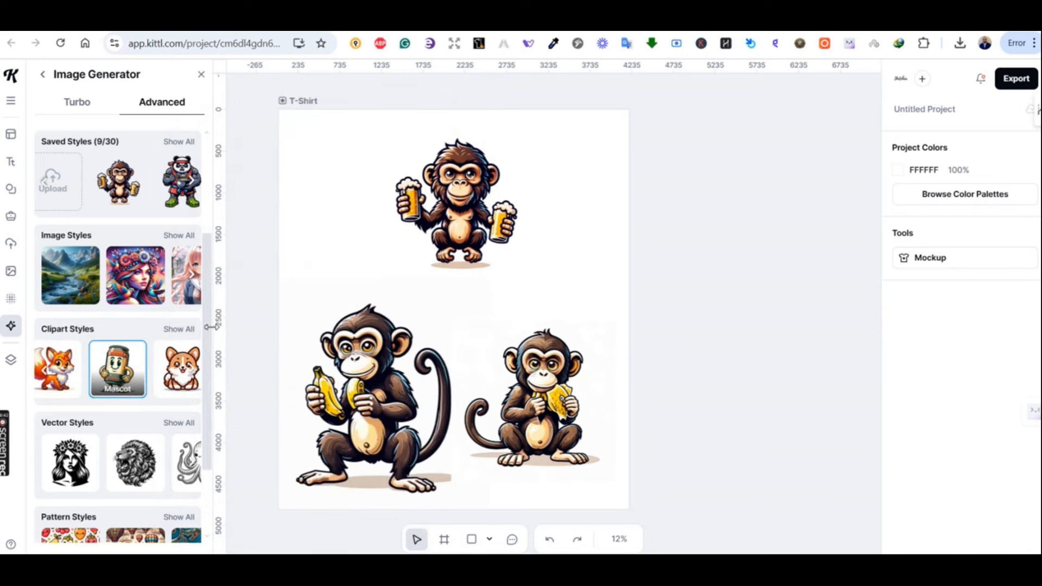
Step: Delete all three monkey images from the T-Shirt artboard
scroll(201, 326, "up", 3)
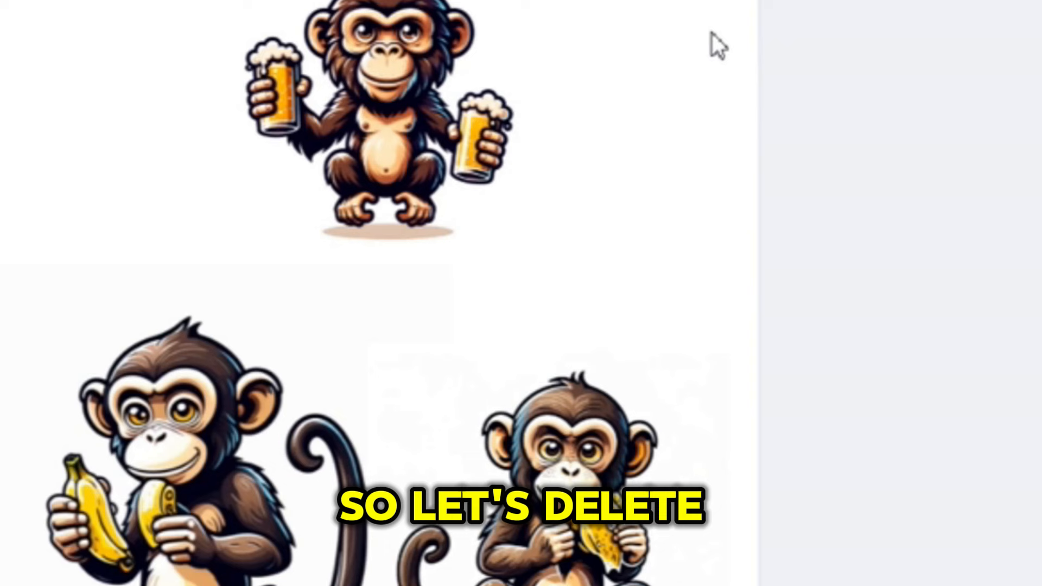
left_click_drag(602, 178, 428, 367)
key("Delete")
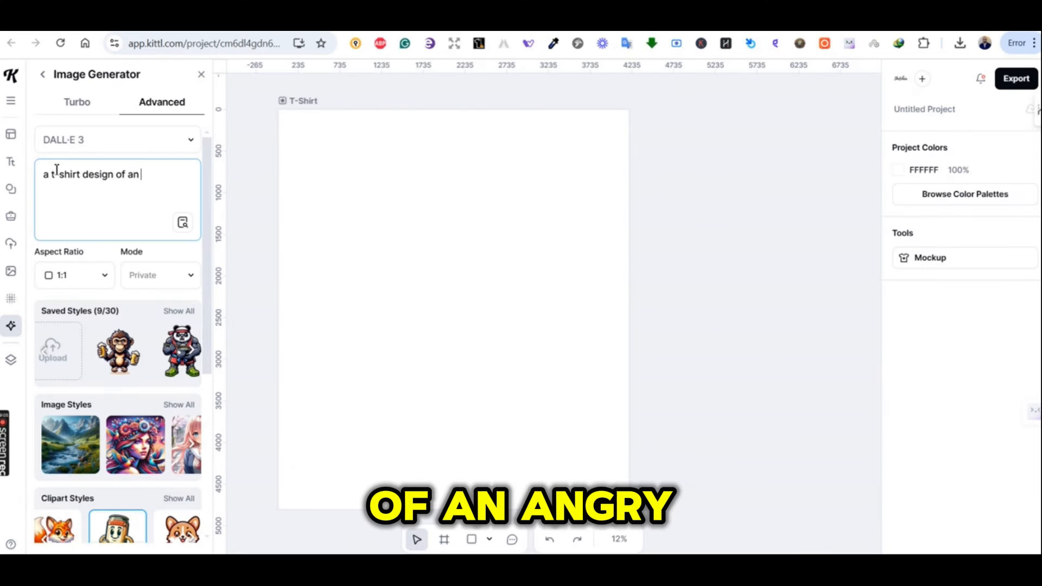
Step: Set the prompt to "a t-shirt design of an angry Panda" and generate it with DALL·E 3 in the Mascot clipart style
type("gry Panda")
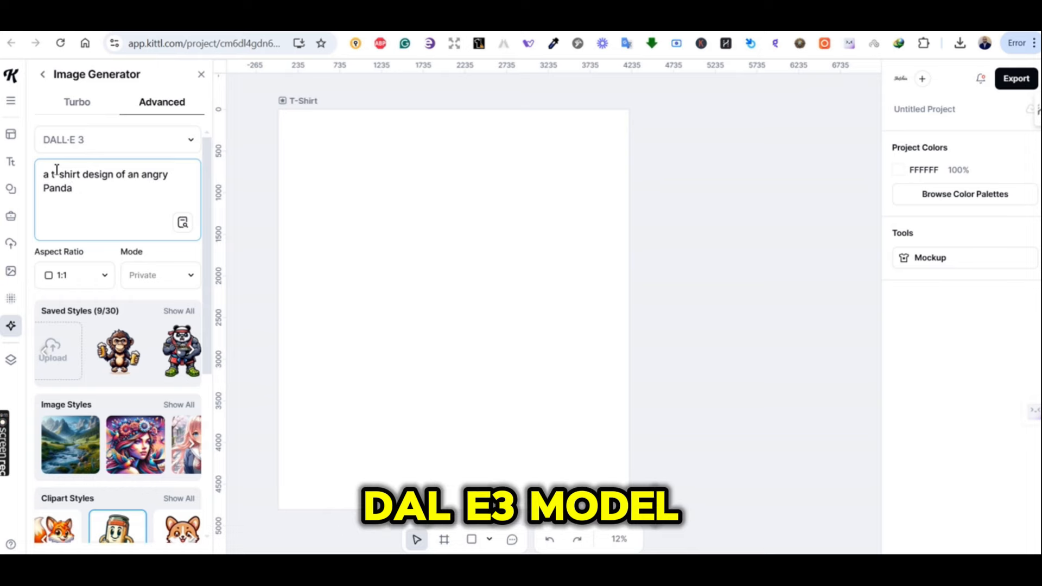
scroll(167, 463, "down", 5)
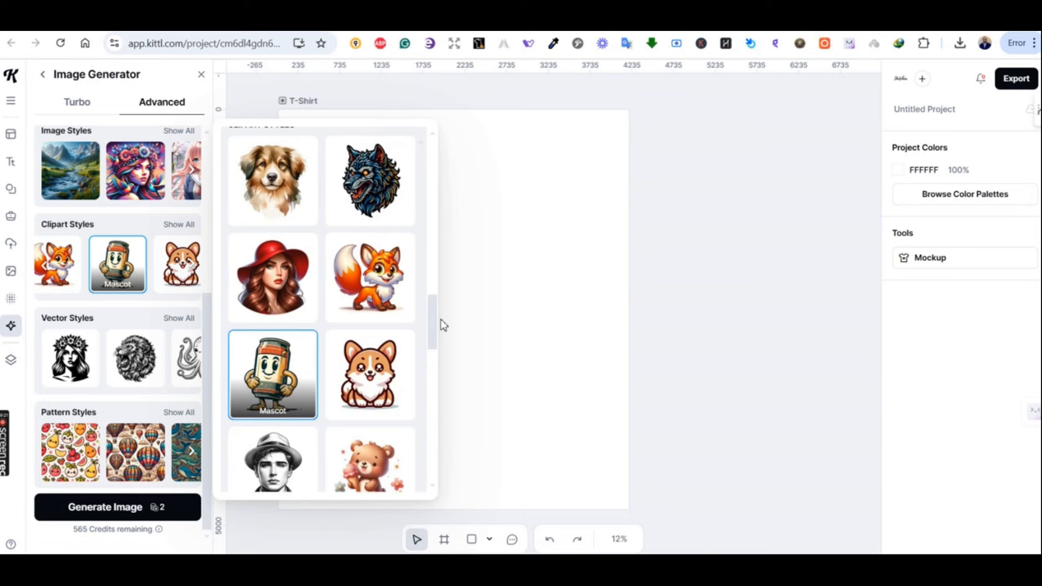
scroll(441, 320, "up", 2)
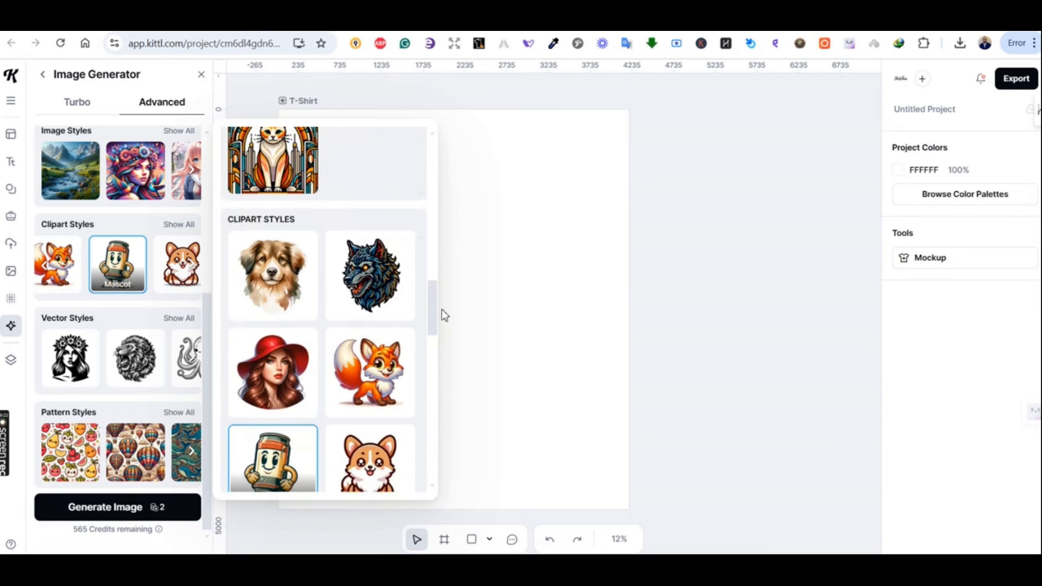
left_click(157, 506)
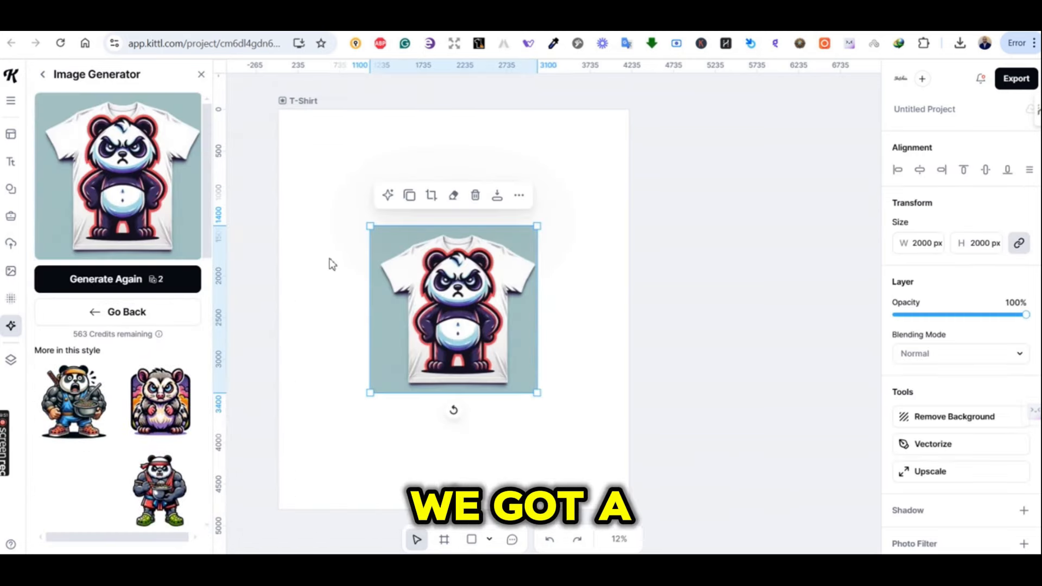
Step: Enlarge the generated panda T-shirt image to 3585 px square and shift its position on the artboard
left_click_drag(371, 226, 292, 148)
left_click_drag(536, 394, 591, 450)
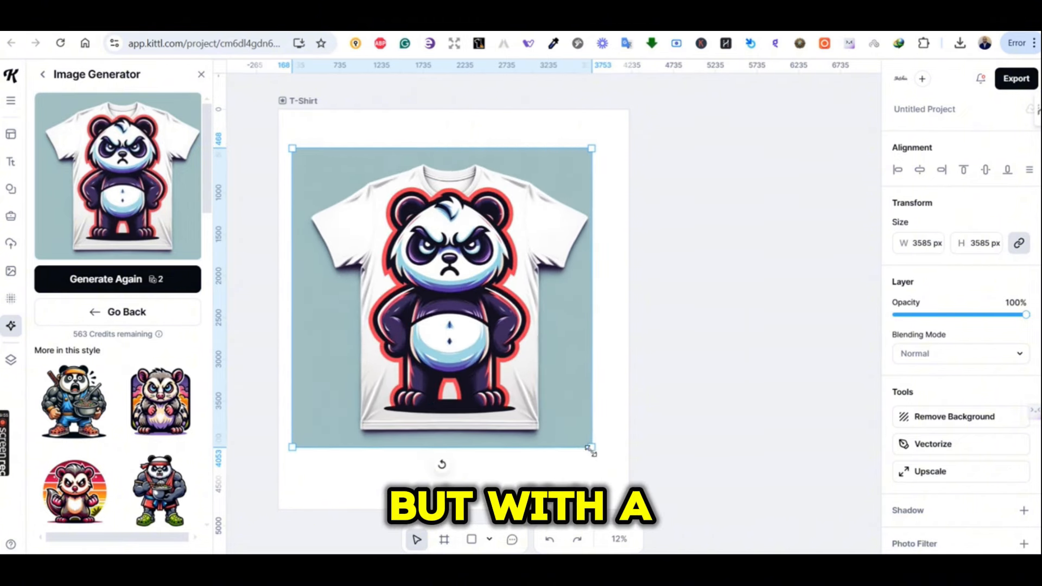
left_click(711, 379)
mouse_move(362, 337)
left_mouse_down()
mouse_move(382, 348)
mouse_move(372, 353)
left_mouse_up()
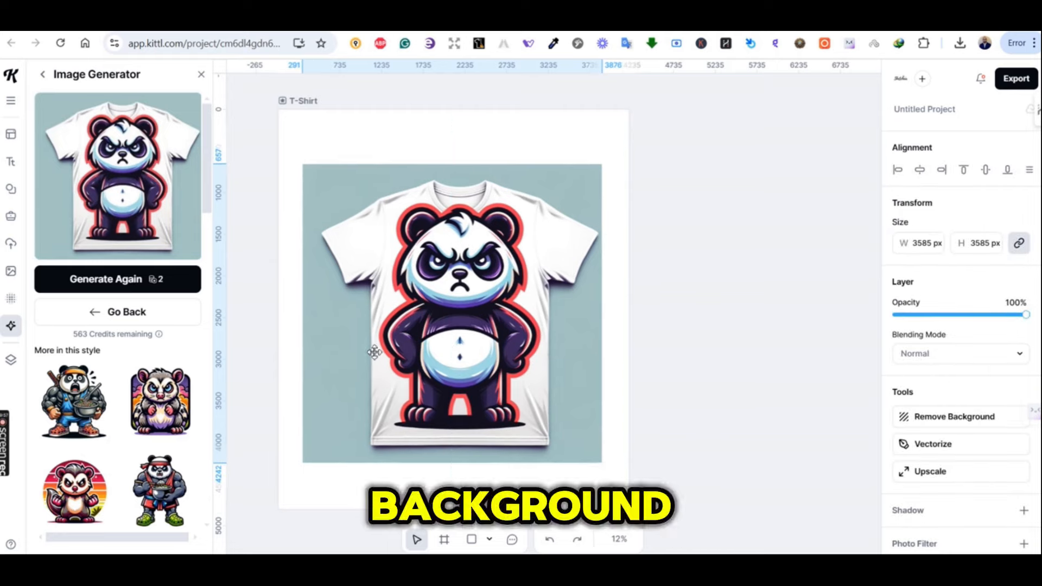
Step: Browse the similar-style images suggested below the generated panda T-shirt design
scroll(170, 409, "down", 2)
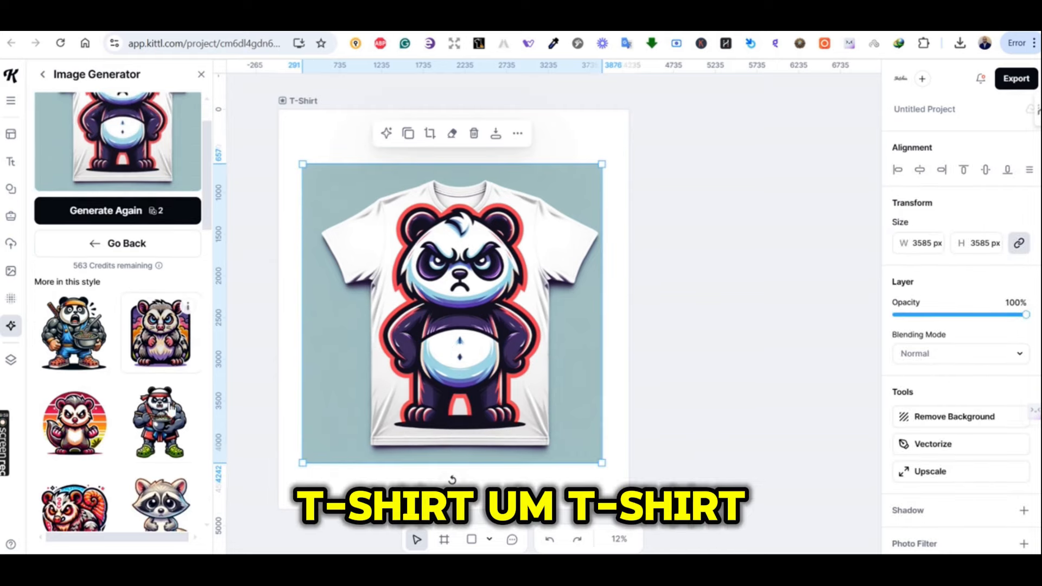
scroll(114, 300, "down", 4)
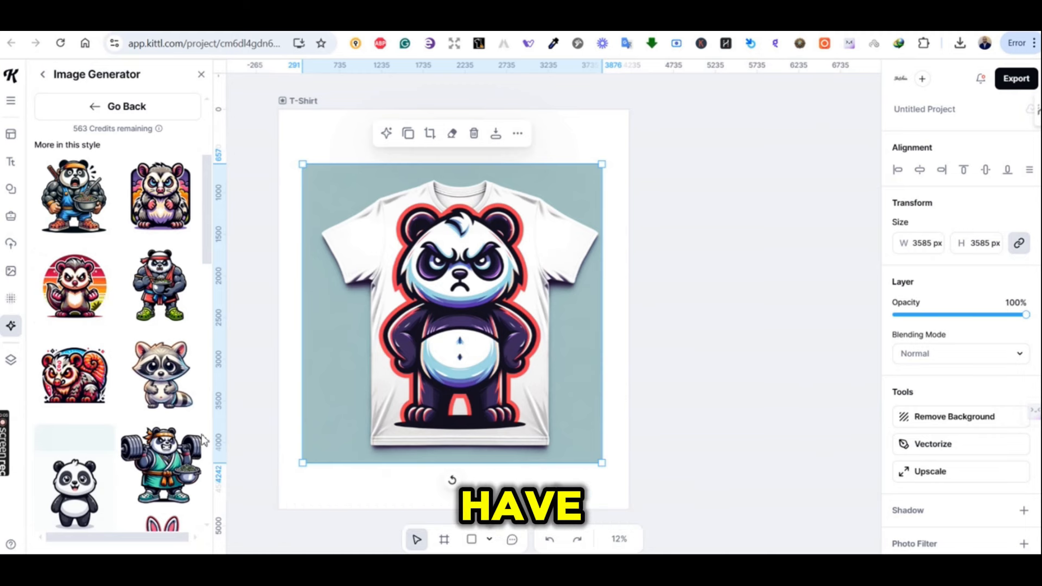
scroll(174, 375, "down", 3)
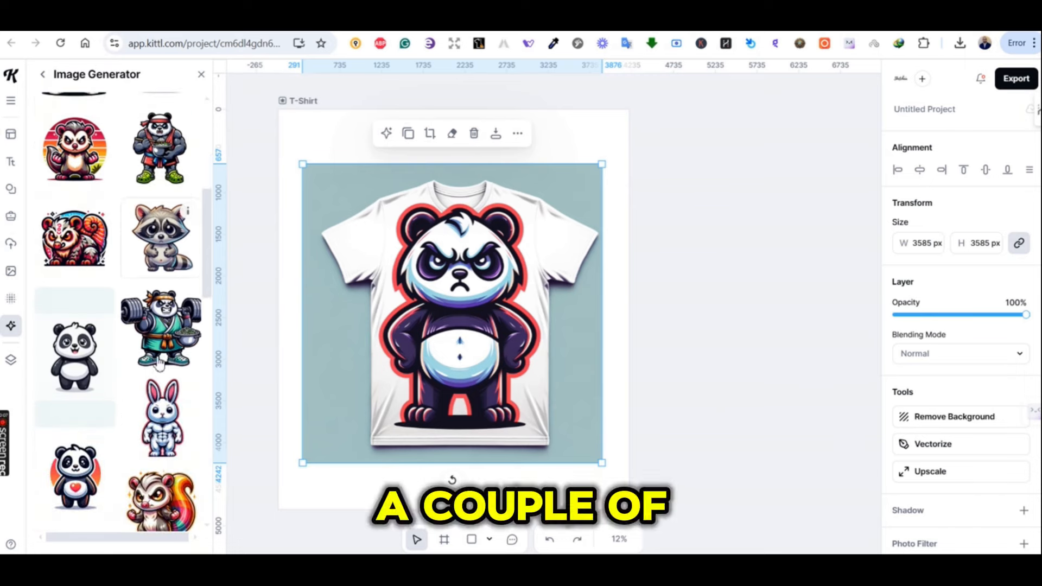
scroll(173, 370, "down", 4)
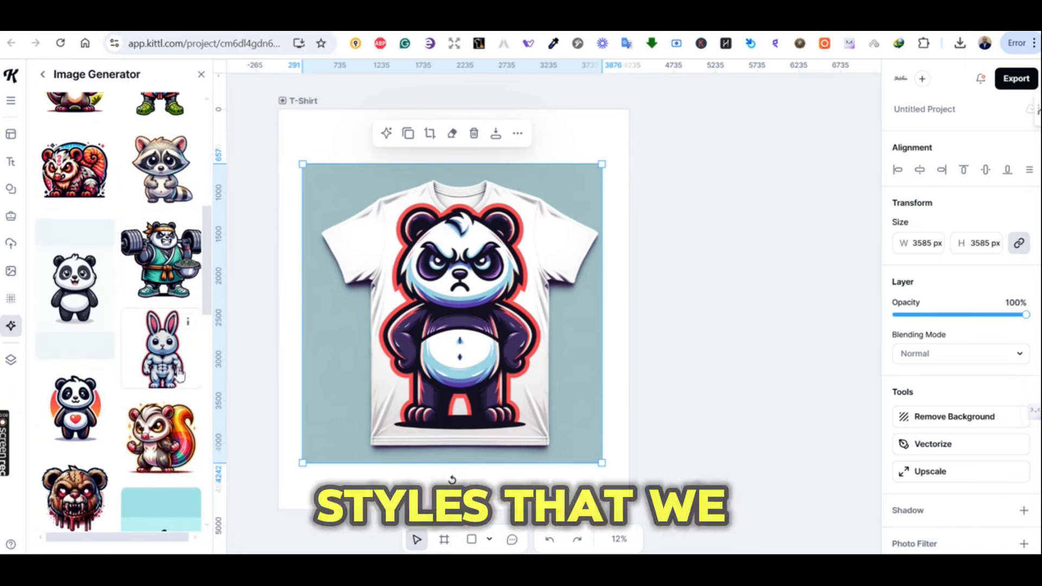
scroll(178, 374, "up", 4)
scroll(179, 375, "up", 2)
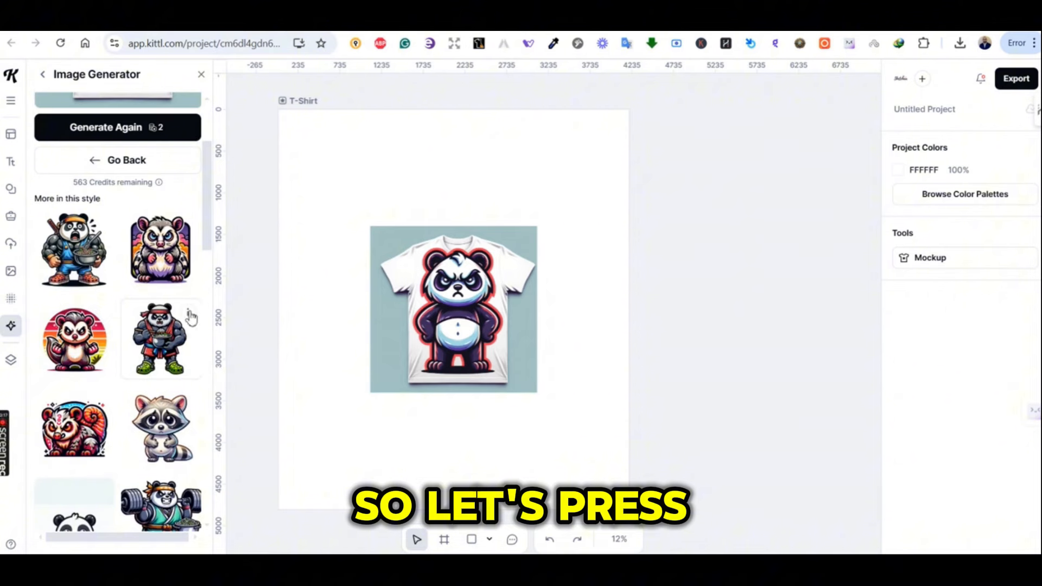
Step: Add the suggested muscular panda with a rice bowl at 2927 px square and save it as an image generation style
left_click(179, 334)
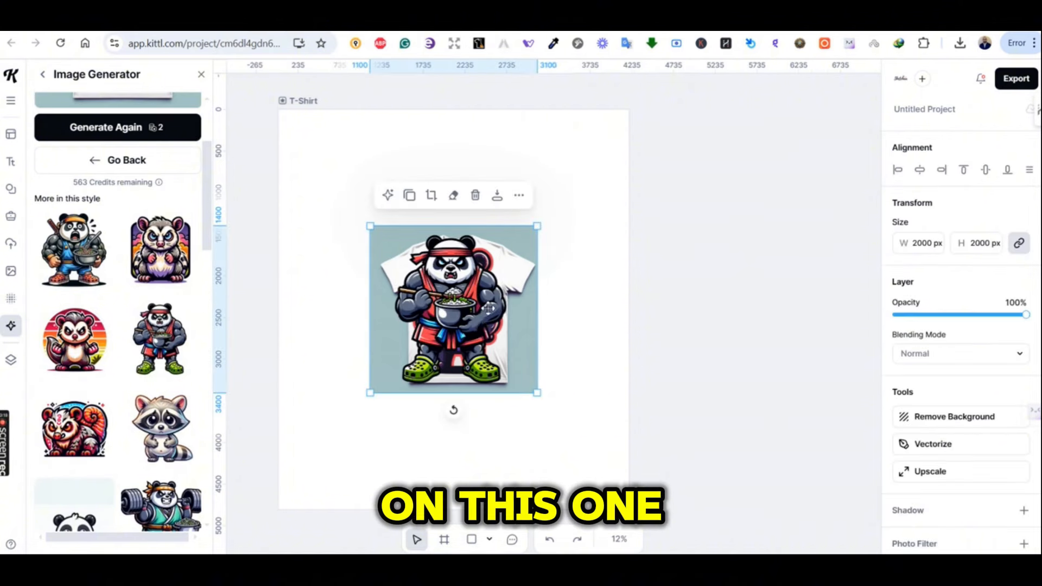
right_click(549, 188)
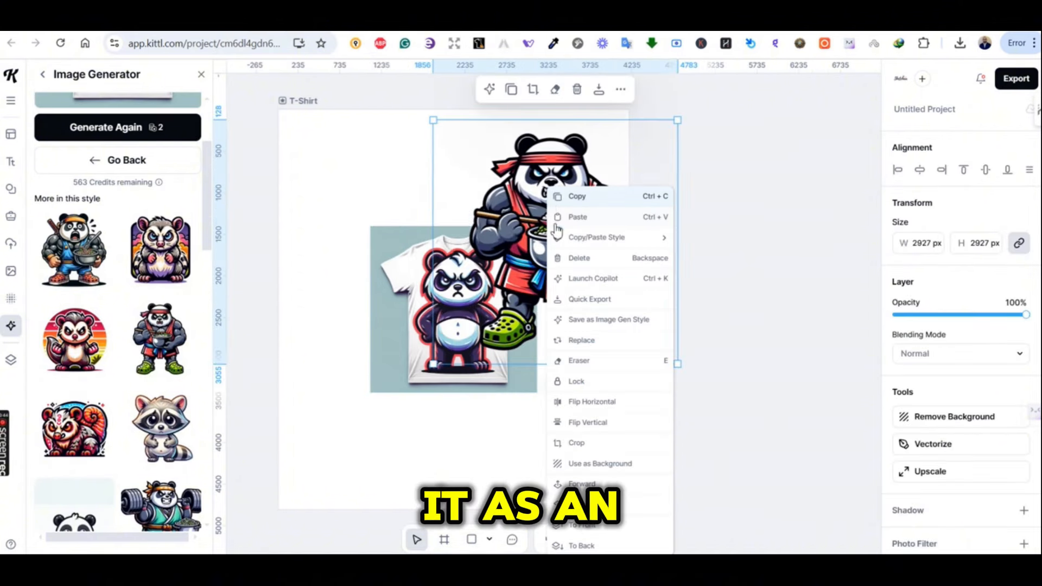
left_click(635, 323)
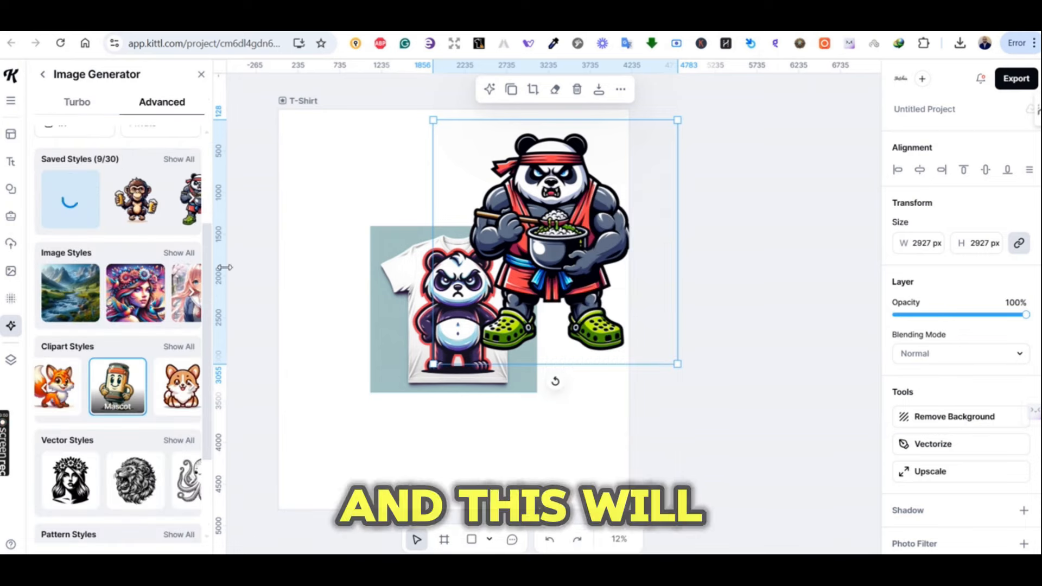
Step: Shorten the prompt to "an angry Panda" and generate it with DALL·E 3 using the saved Cartoon Art style
left_click_drag(208, 260, 219, 165)
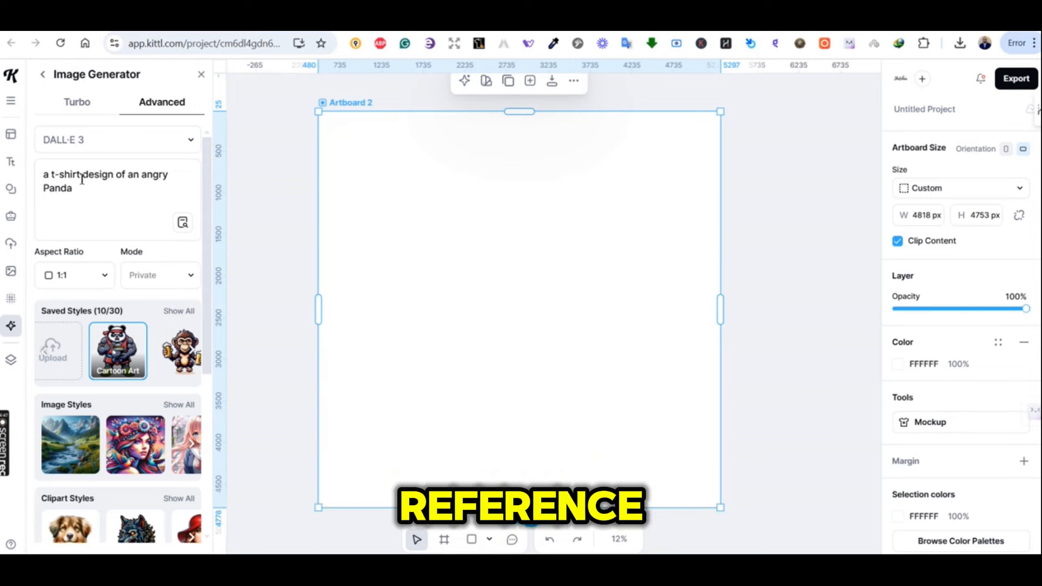
left_click_drag(81, 174, 41, 176)
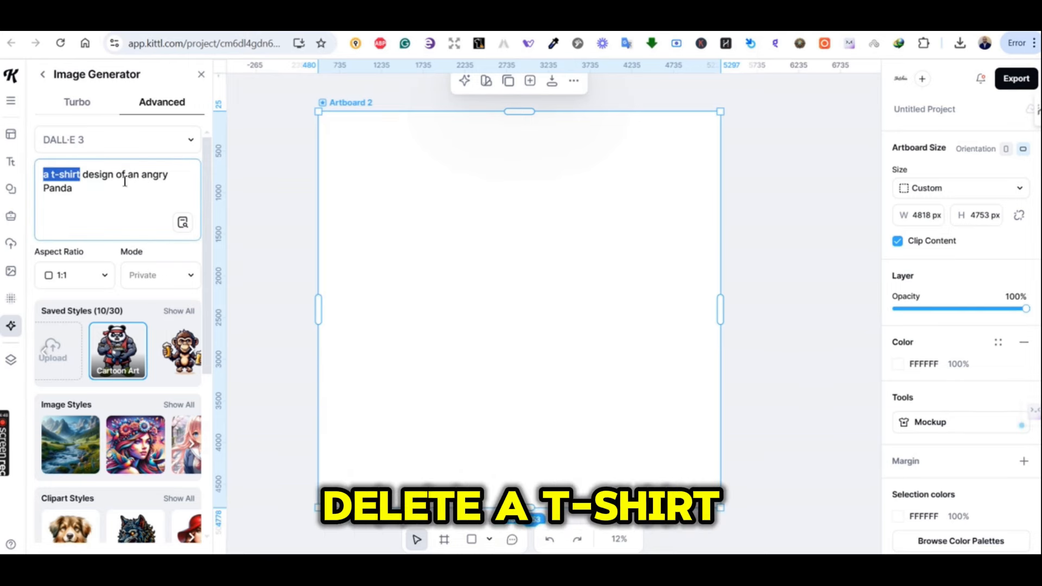
left_click(128, 175, "shift")
key("BackSpace")
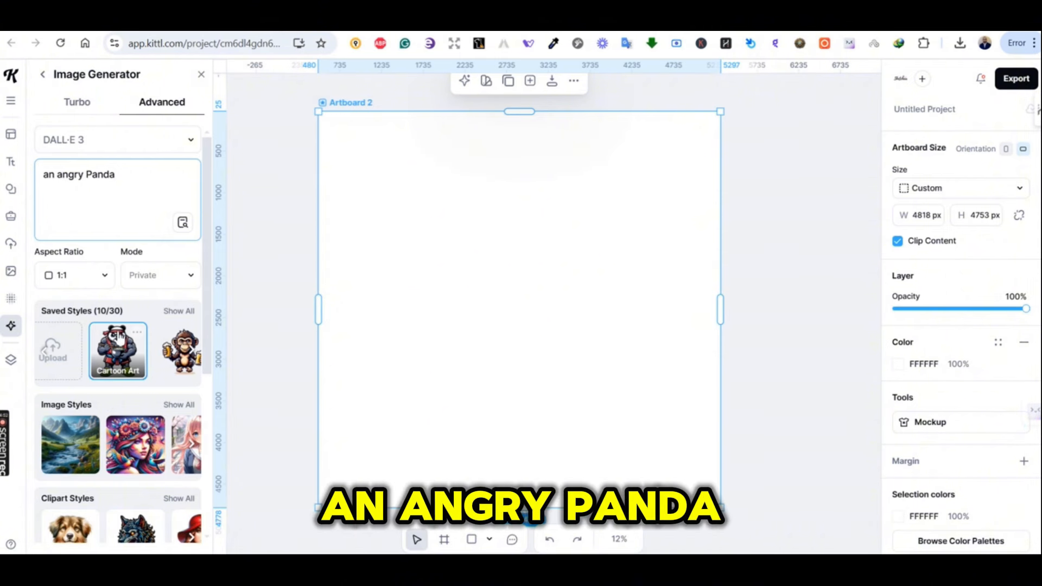
left_click(137, 185)
key("Return")
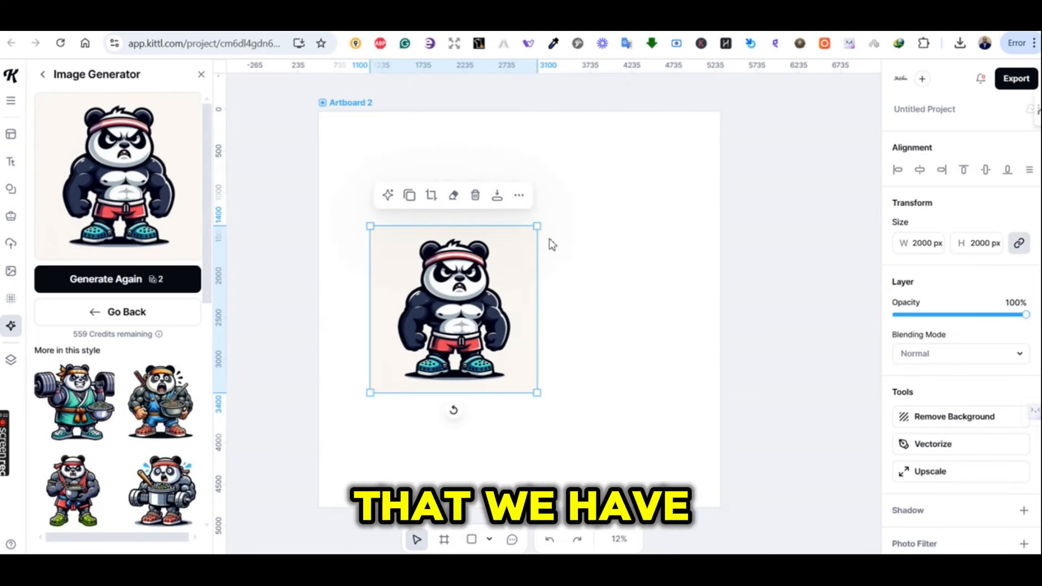
Step: Enlarge the generated angry panda to 2939 px square and browse the suggested images in a similar style
left_click_drag(539, 227, 617, 149)
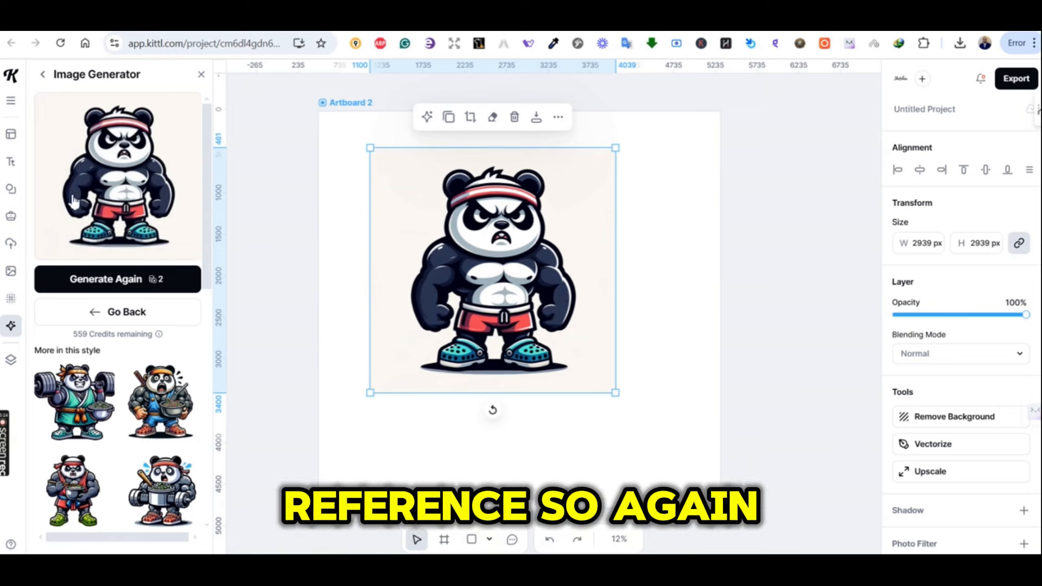
scroll(131, 353, "down", 10)
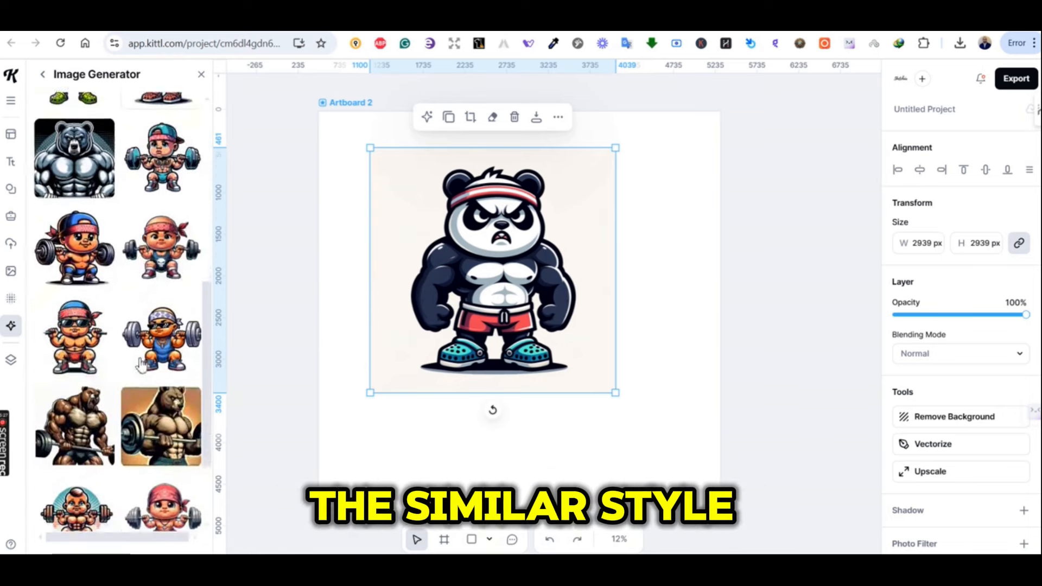
scroll(140, 365, "down", 4)
scroll(141, 367, "up", 15)
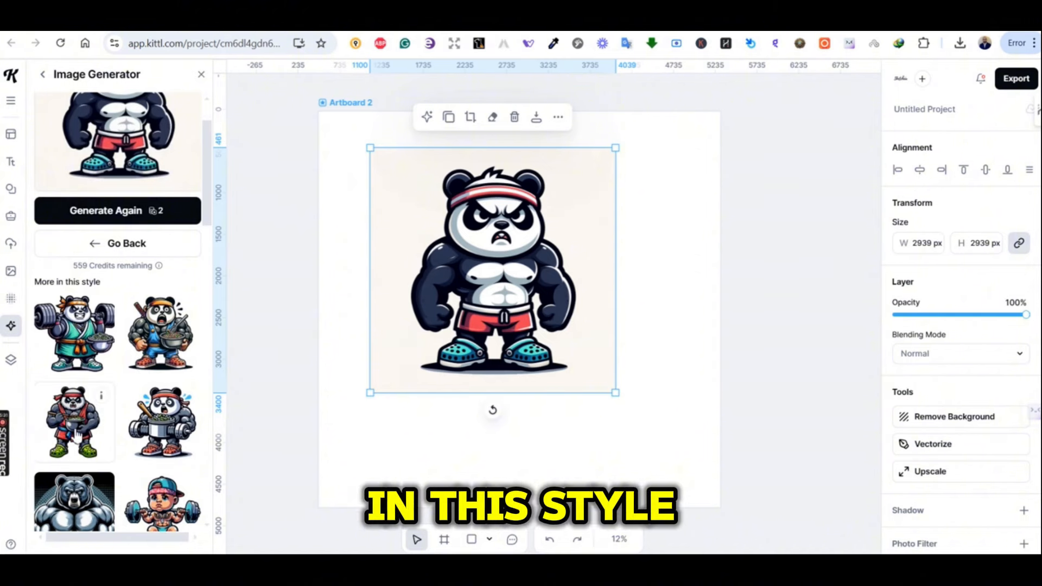
Step: Add the suggested headband panda holding a rice bowl, enlarge it to 2779 px square, and place the angry panda beside it for comparison
left_click(76, 437)
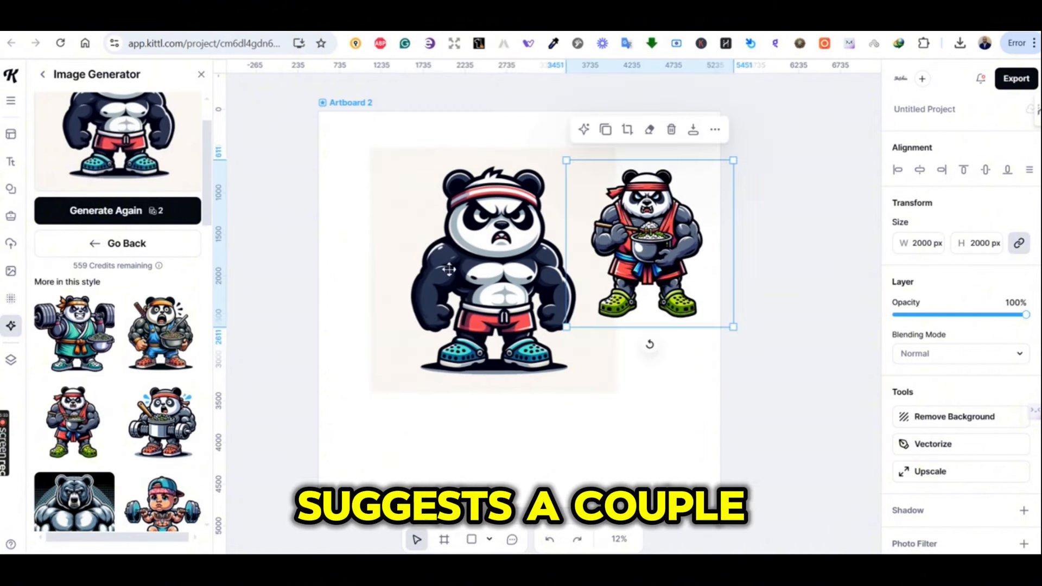
left_click_drag(449, 268, 397, 268)
left_click(578, 325)
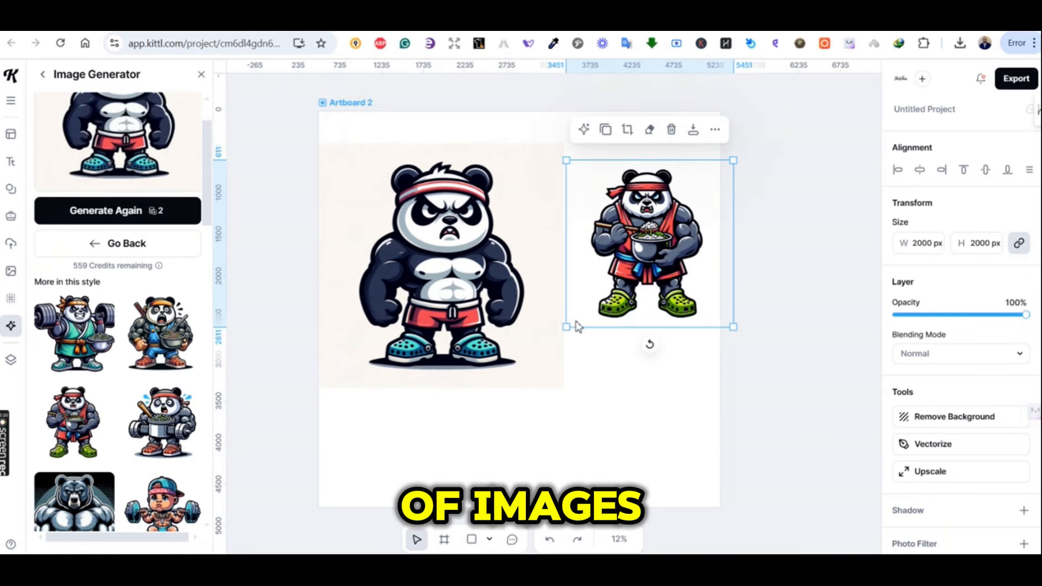
left_click_drag(566, 326, 554, 419)
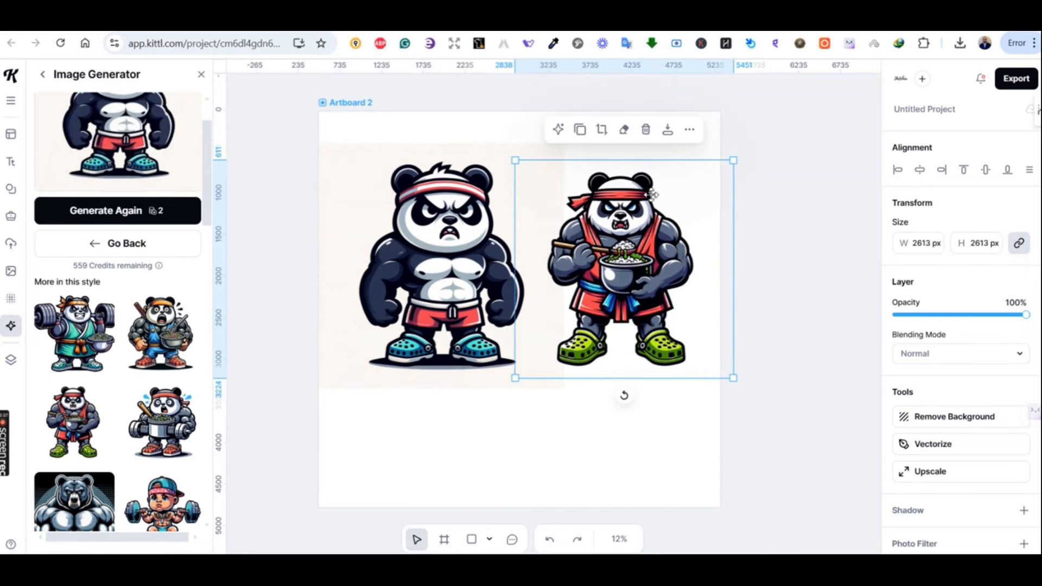
left_click_drag(734, 161, 747, 147)
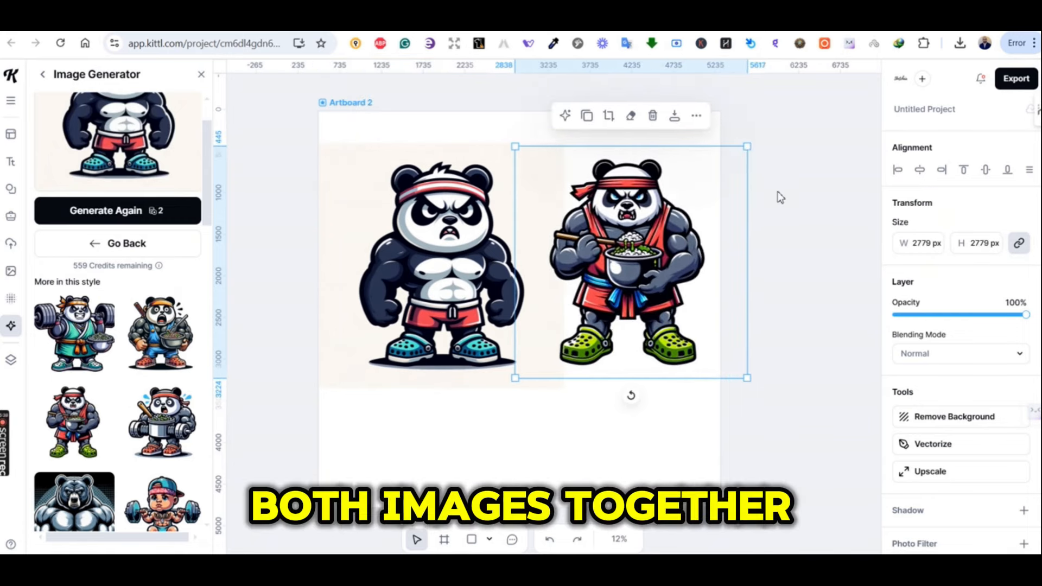
left_click(805, 232)
scroll(140, 260, "up", 2)
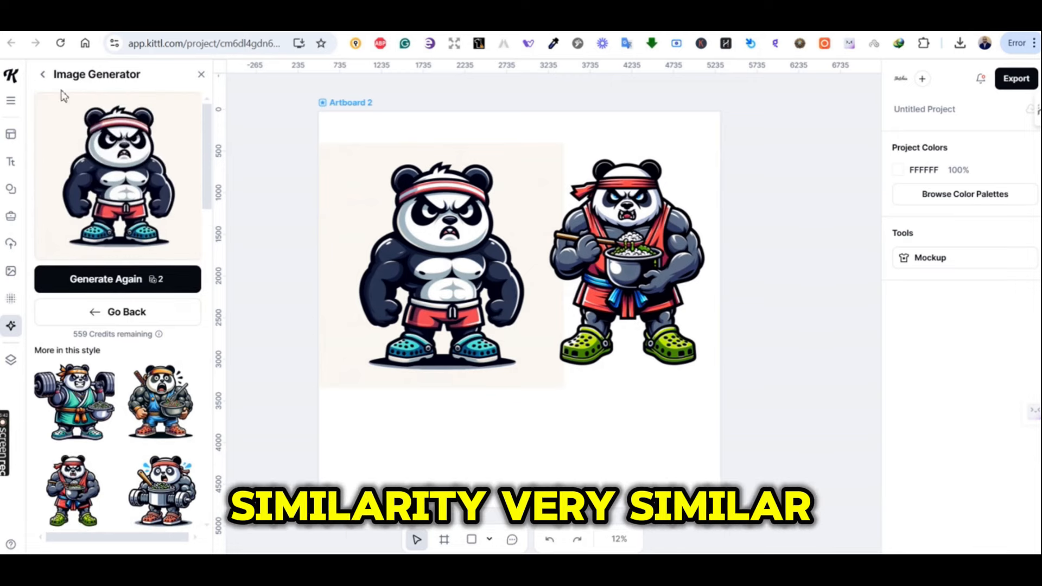
Step: Generate "an angry Panda" with Flux 1.1 Pro using the saved Cartoon Art style, and delete the resulting image from the artboard
left_click(42, 78)
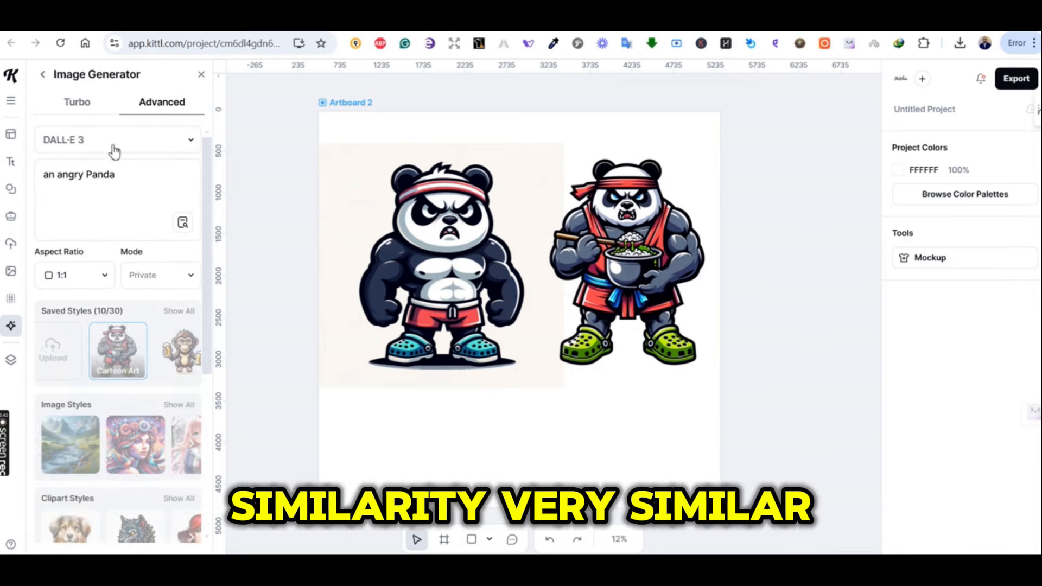
left_click(187, 143)
left_click(128, 200)
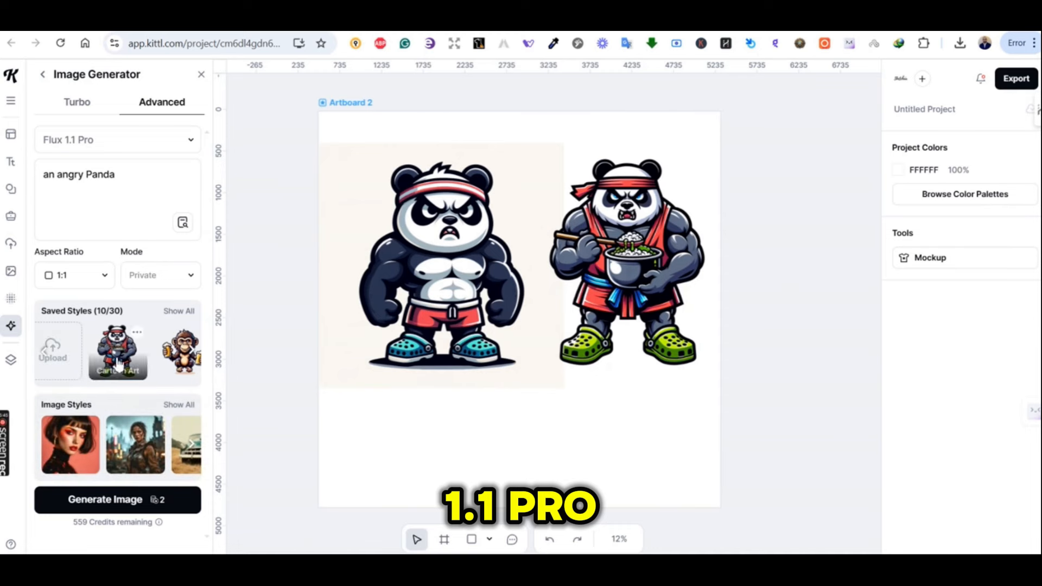
left_click(79, 499)
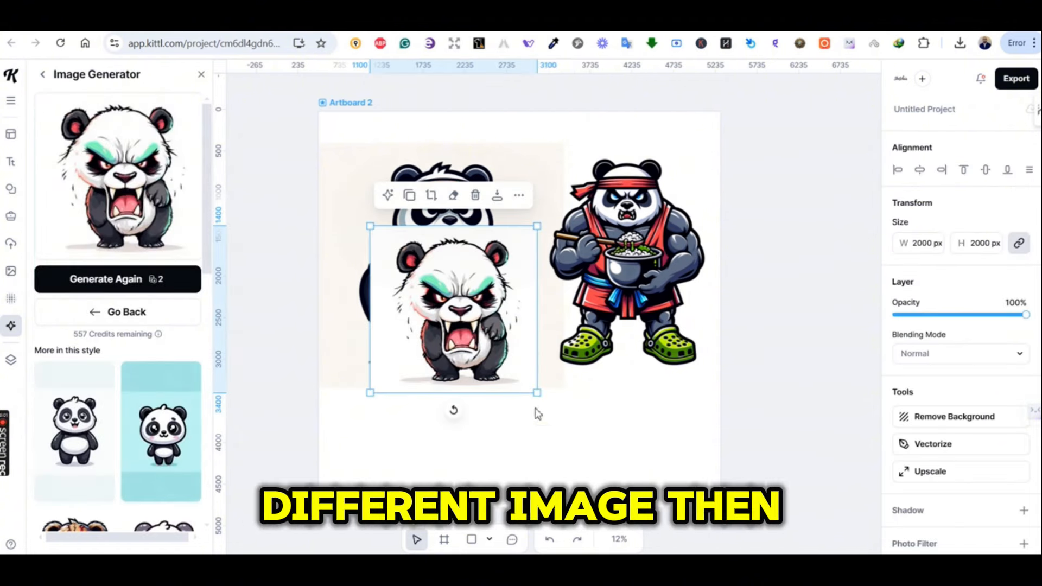
left_click_drag(478, 342, 578, 444)
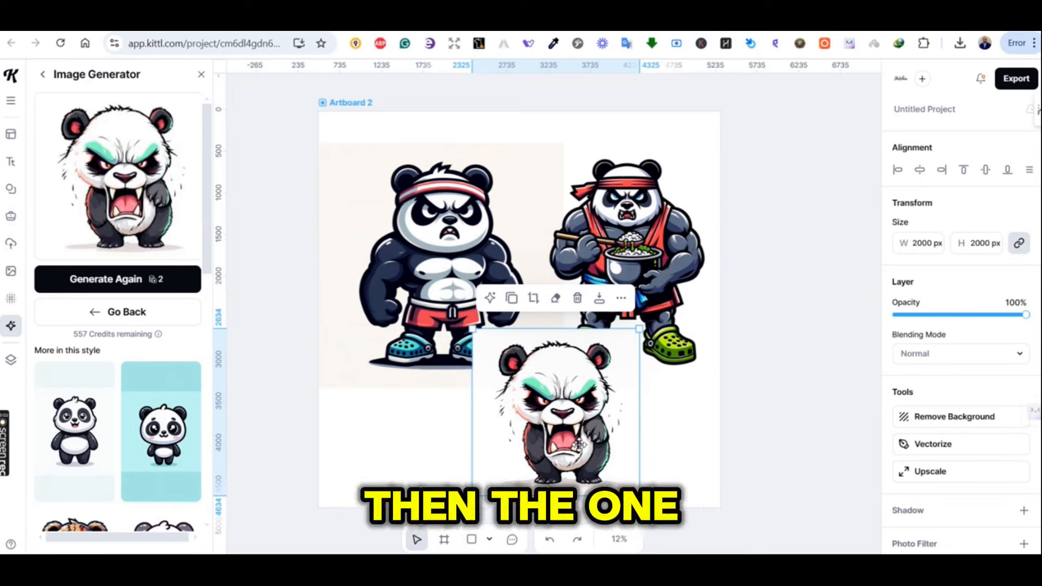
key("Delete")
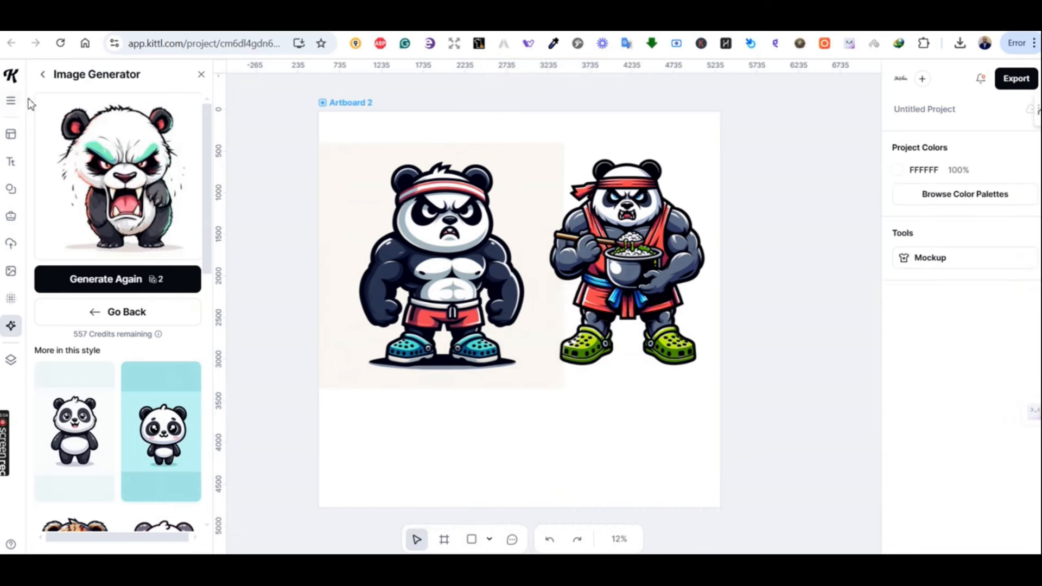
Step: Generate "an angry Panda" with the Turbo model using the saved Cartoon Art panda as the style reference
left_click(47, 73)
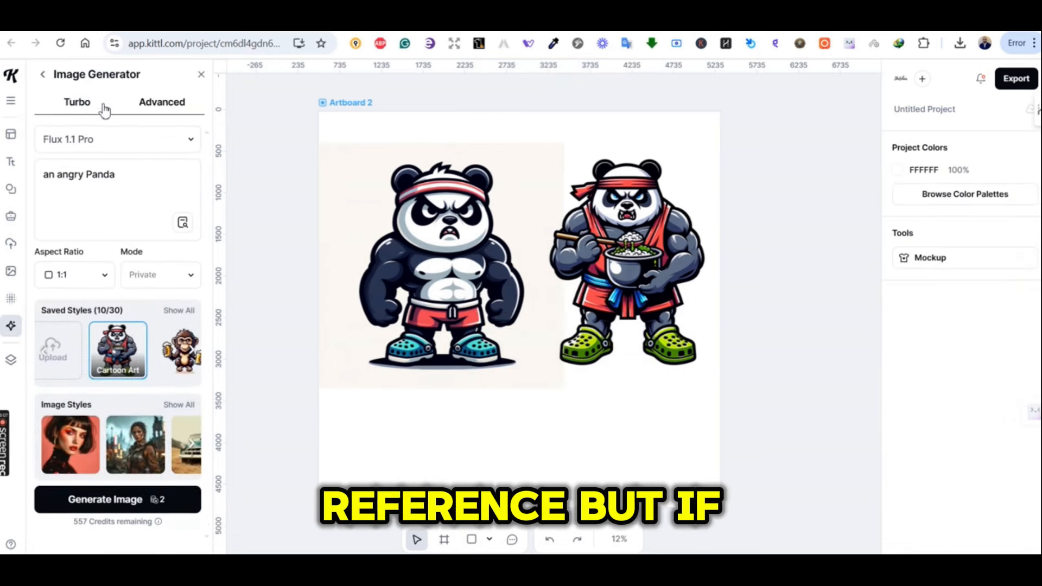
left_click(81, 112)
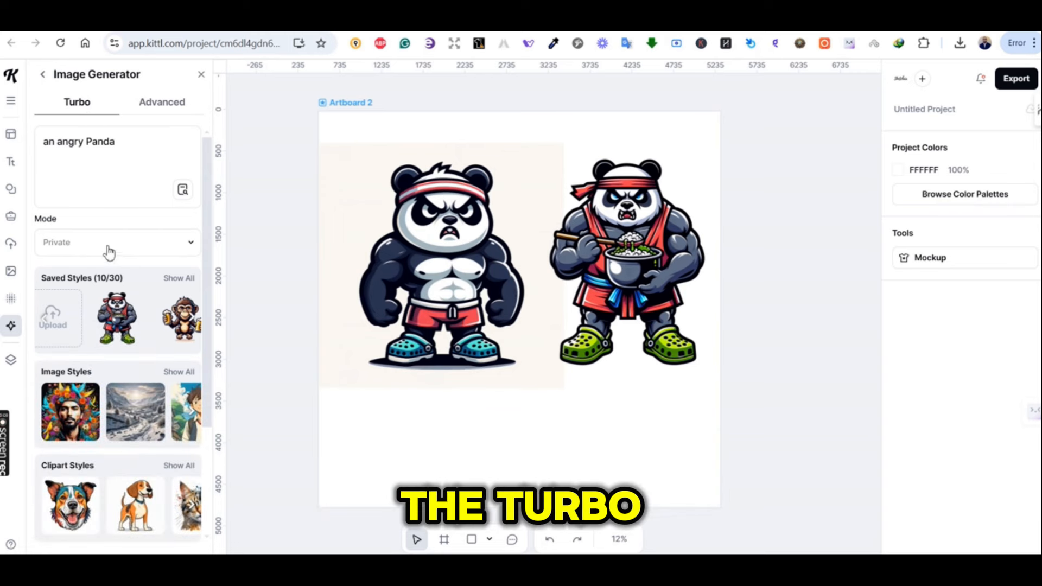
left_click(121, 317)
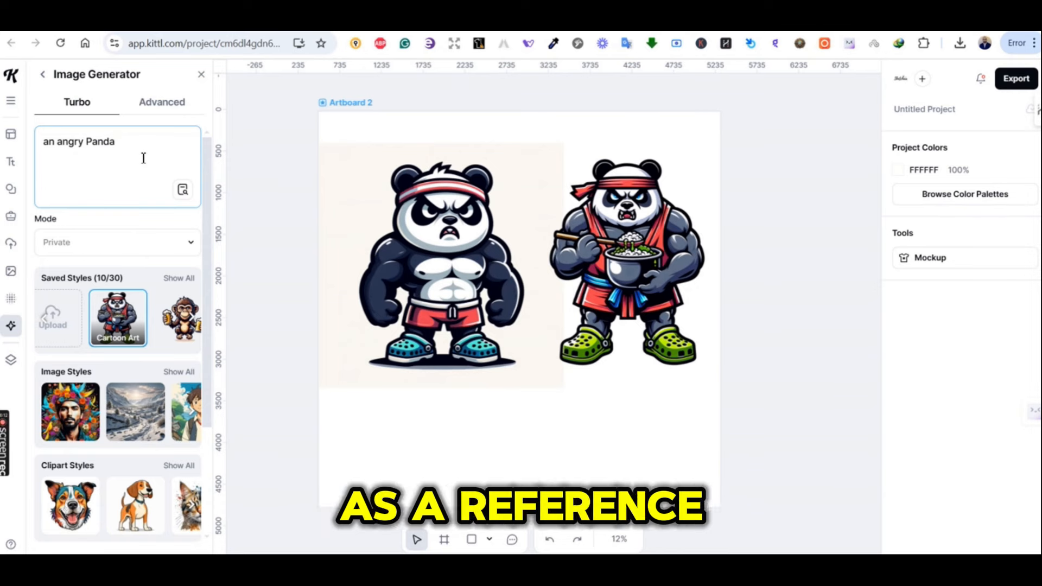
key("Return")
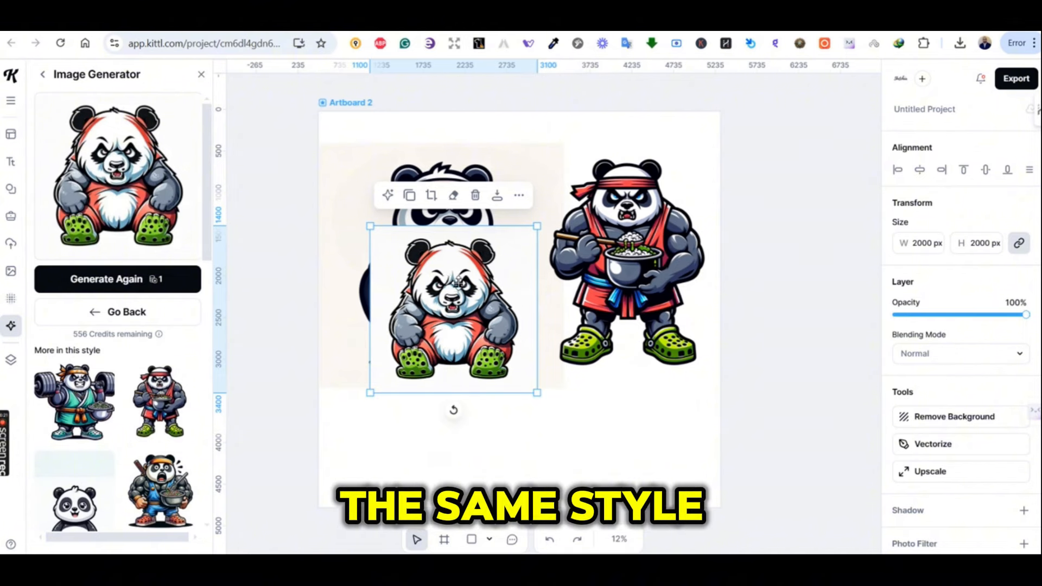
Step: Arrange the Turbo-generated panda below the other two pandas and enlarge it to compare the three styles
left_click_drag(451, 293, 527, 415)
left_click_drag(462, 250, 434, 209)
left_click(564, 391)
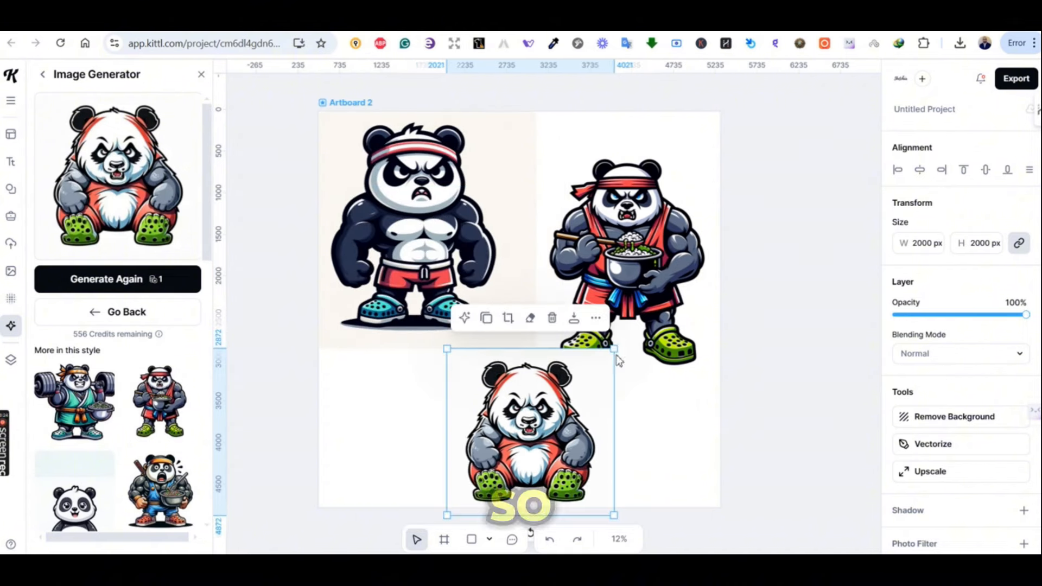
left_click_drag(615, 349, 698, 269)
left_click_drag(604, 394, 490, 397)
left_click_drag(323, 271, 412, 350)
left_click_drag(561, 440, 532, 435)
left_click(639, 436)
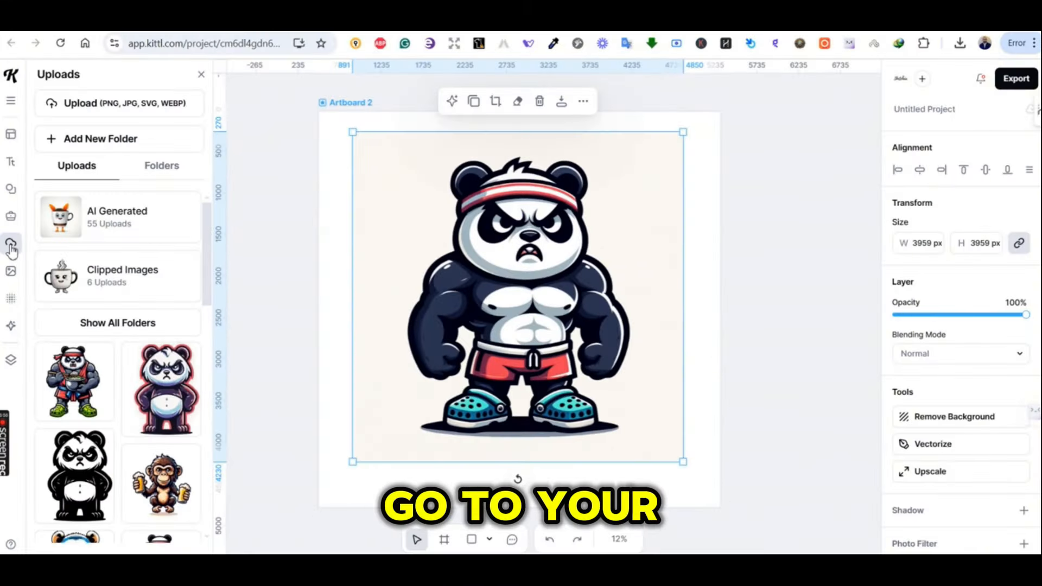
Step: Browse the previously generated images in the AI Generated uploads folder, and look through the template categories
left_click(135, 325)
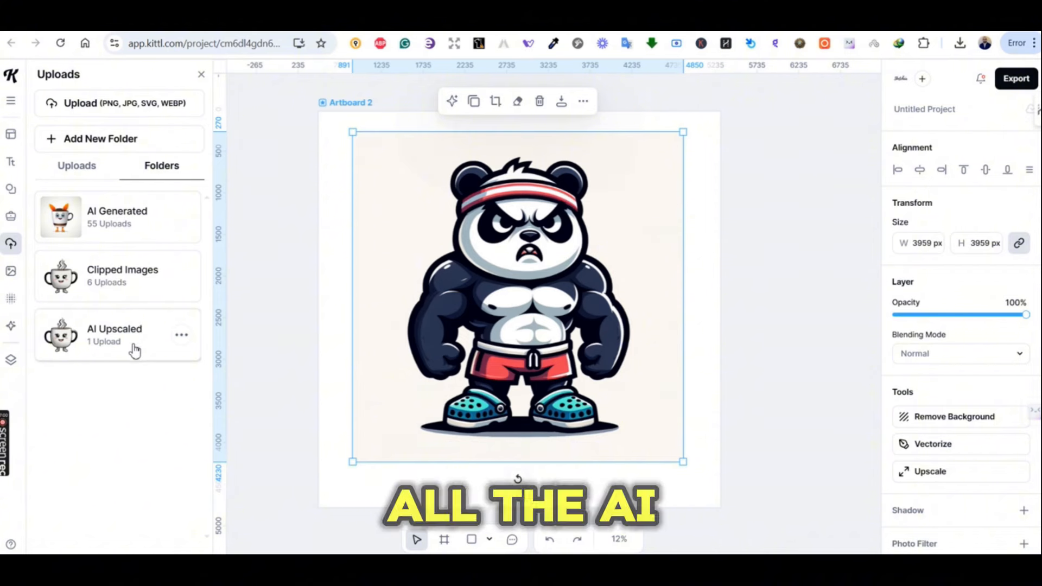
left_click(129, 234)
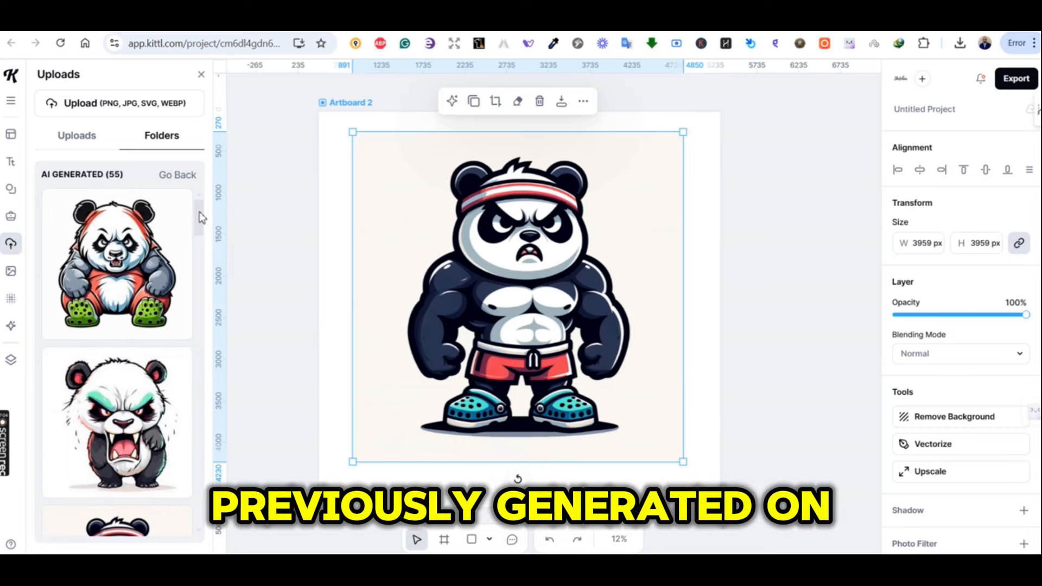
left_click_drag(202, 218, 209, 340)
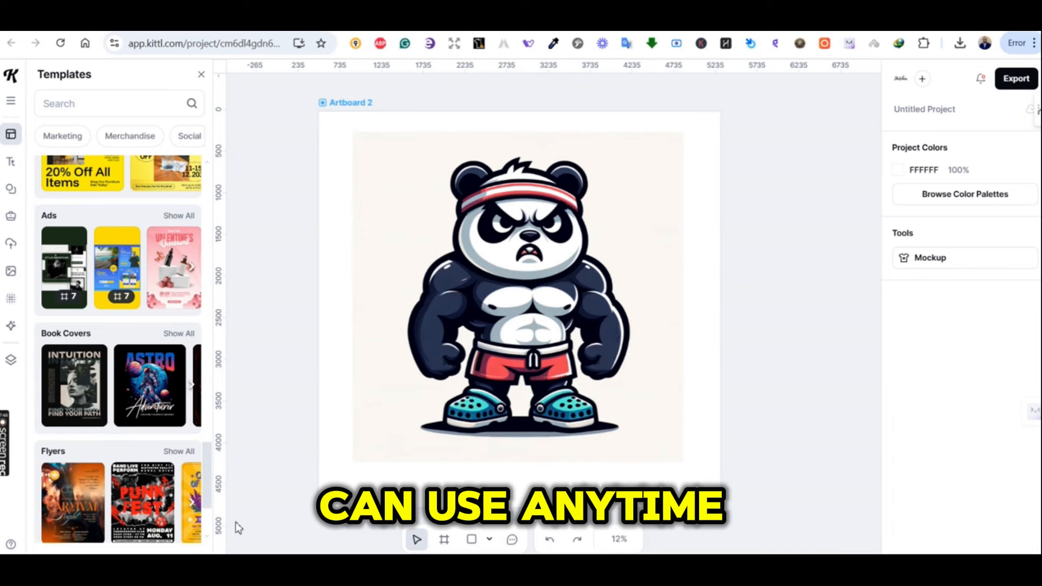
left_click_drag(235, 522, 238, 533)
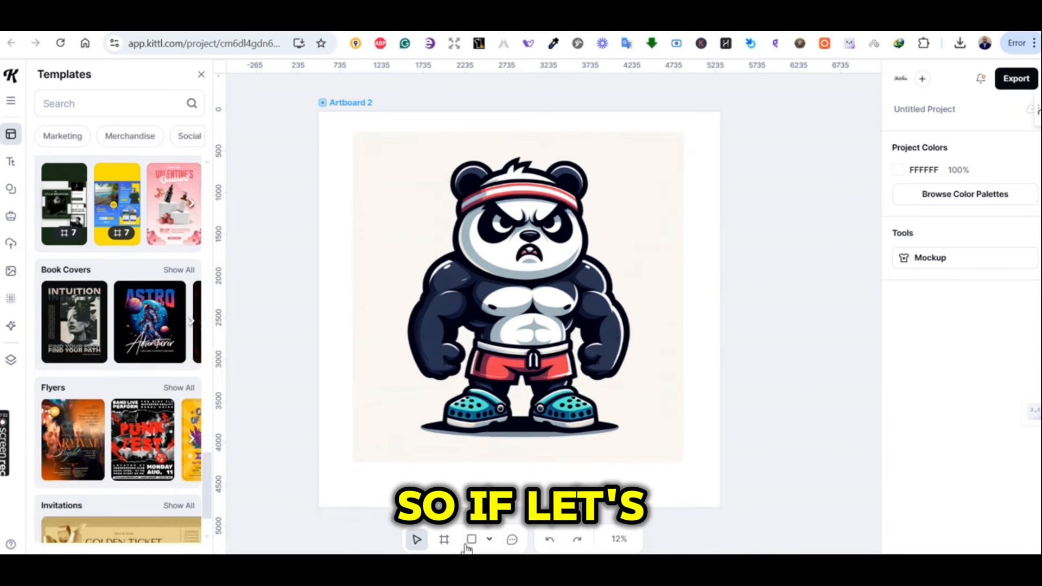
Step: Draw a second, blank artboard beside the panda artboard and widen it to 2992 × 3166 px
left_click(444, 543)
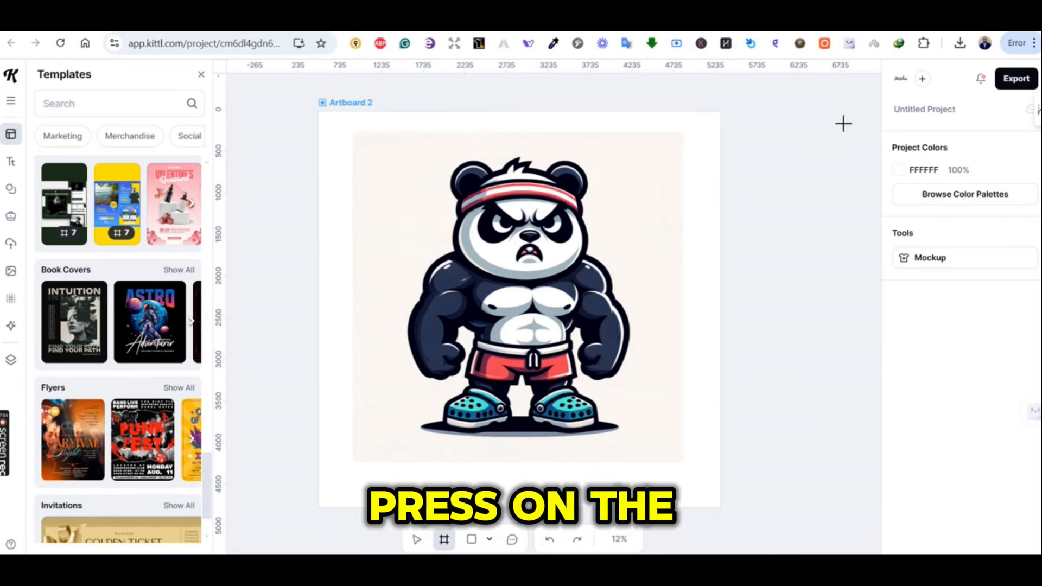
left_click_drag(739, 120, 907, 386)
key("space")
left_click_drag(765, 418, 670, 413)
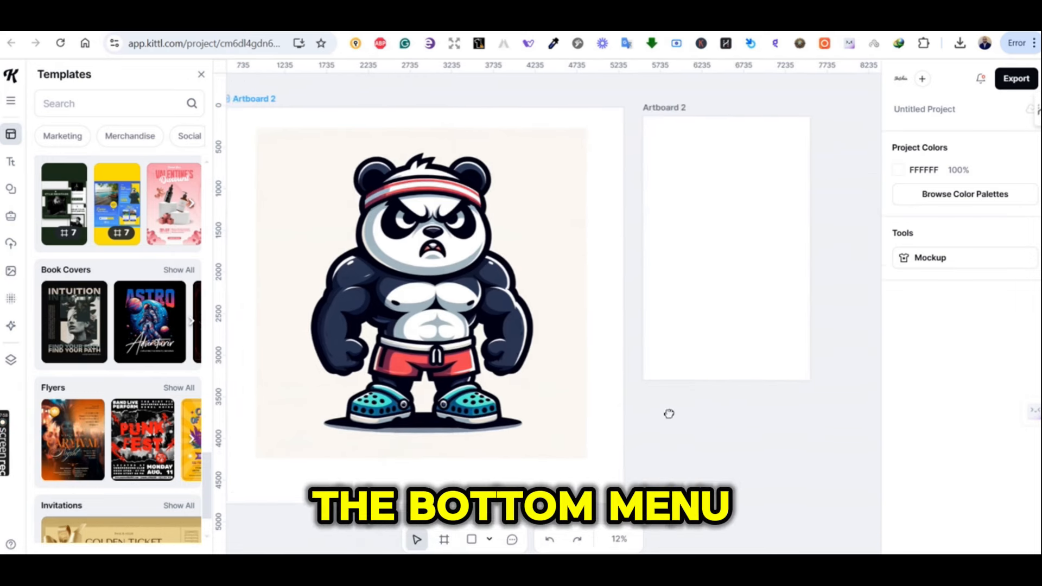
left_click(726, 278)
left_click_drag(810, 248, 892, 248)
key("space")
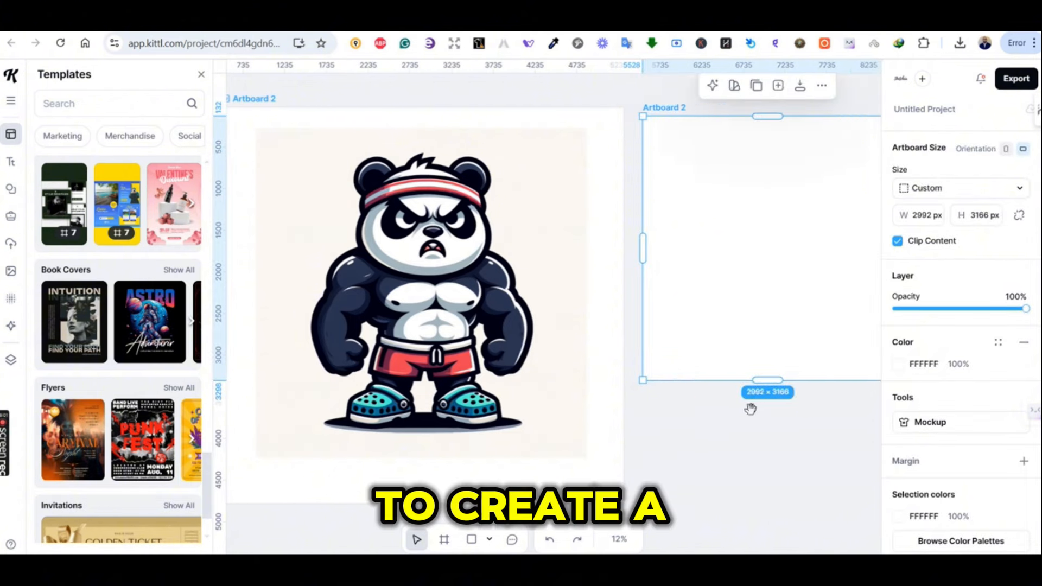
left_click_drag(751, 408, 689, 439)
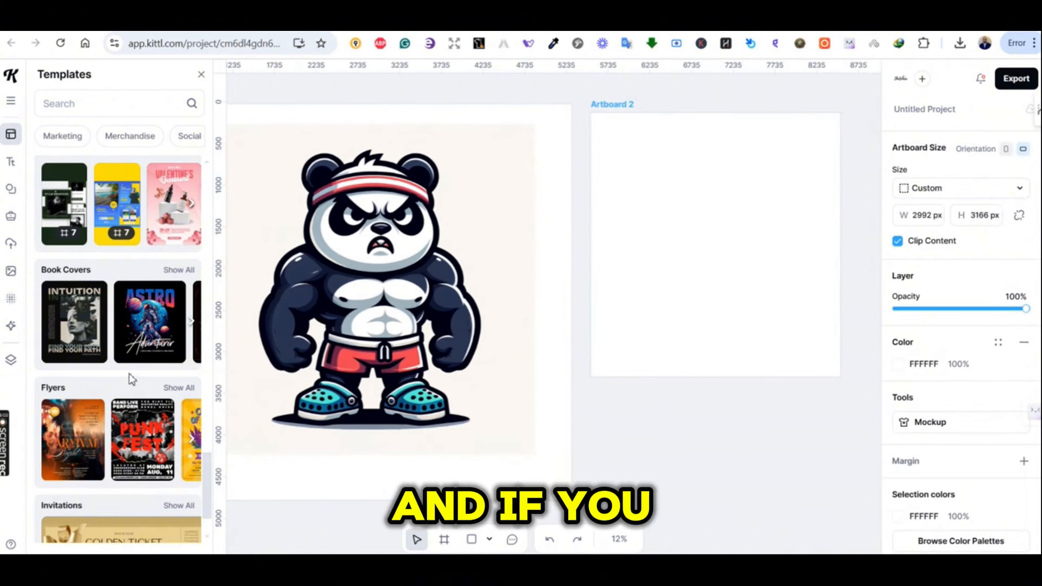
Step: Add the Astro Adventurer book cover template as a new artboard and delete the blank artboard next to it
left_click(158, 341)
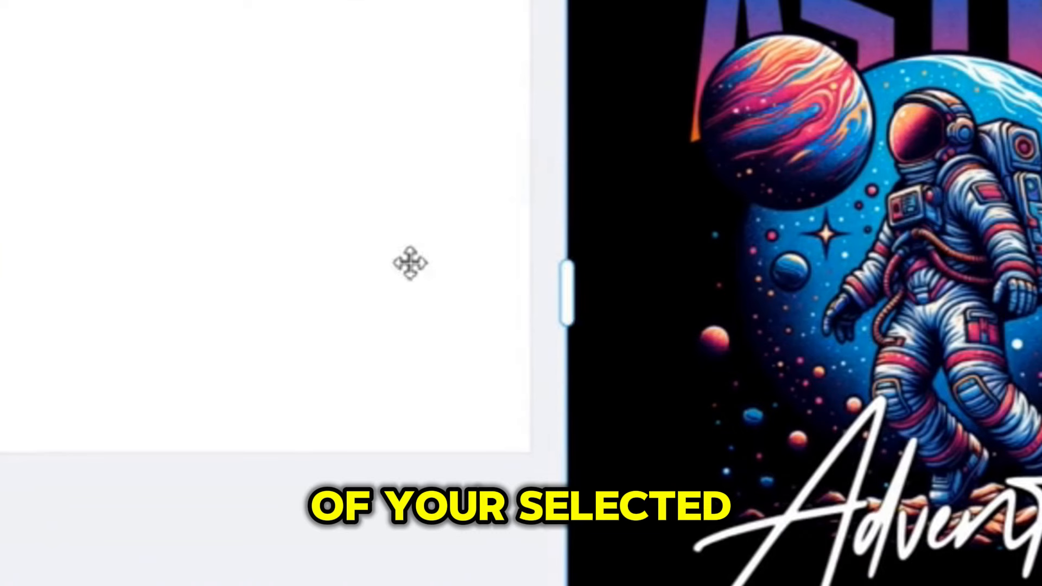
left_click(397, 268)
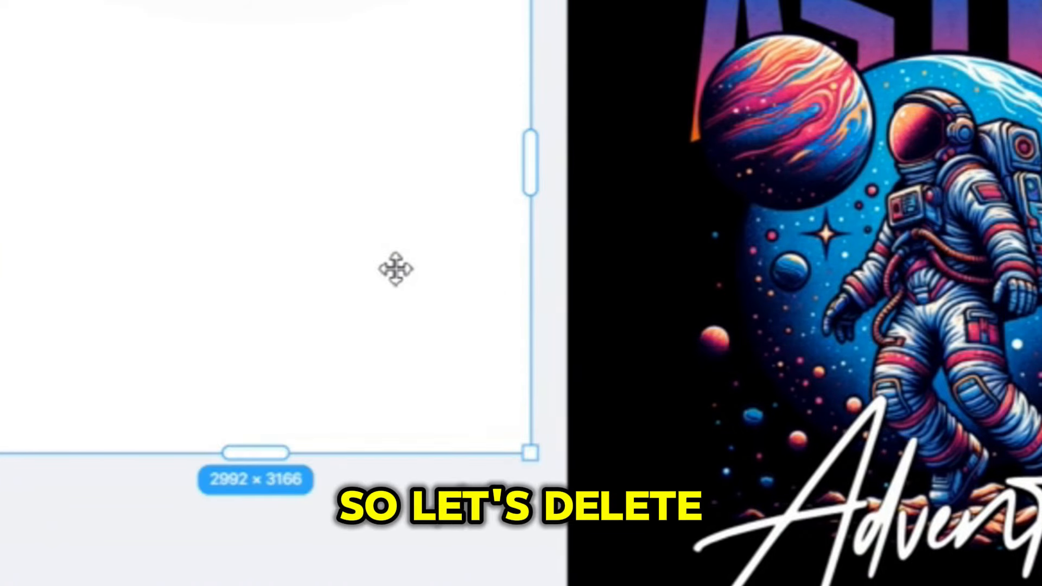
key("Delete")
Step: Try to move the astronaut illustration on the cover, and undo the move
left_click_drag(822, 340, 590, 309)
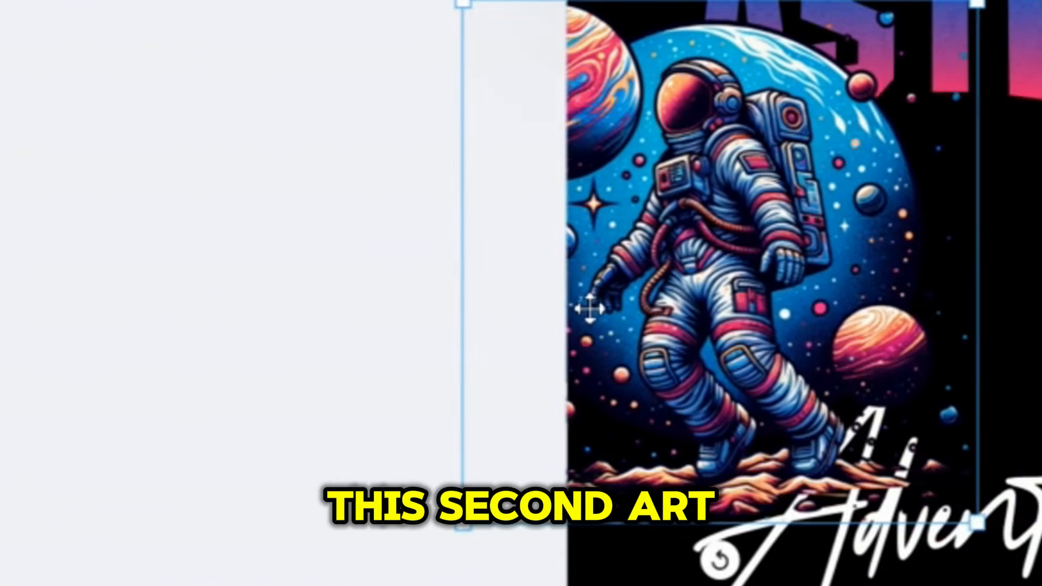
key("ctrl+z")
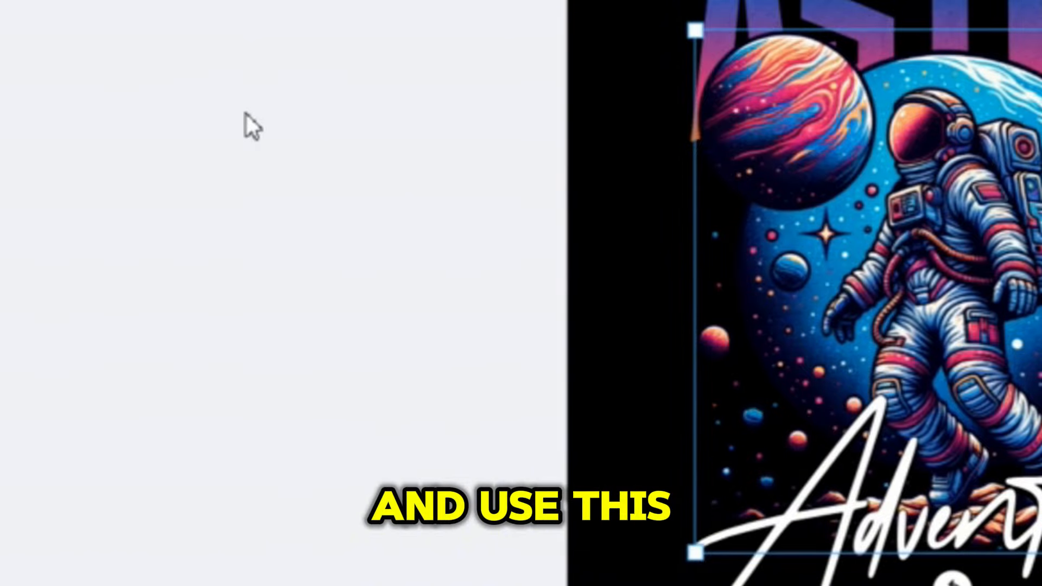
left_click(246, 115)
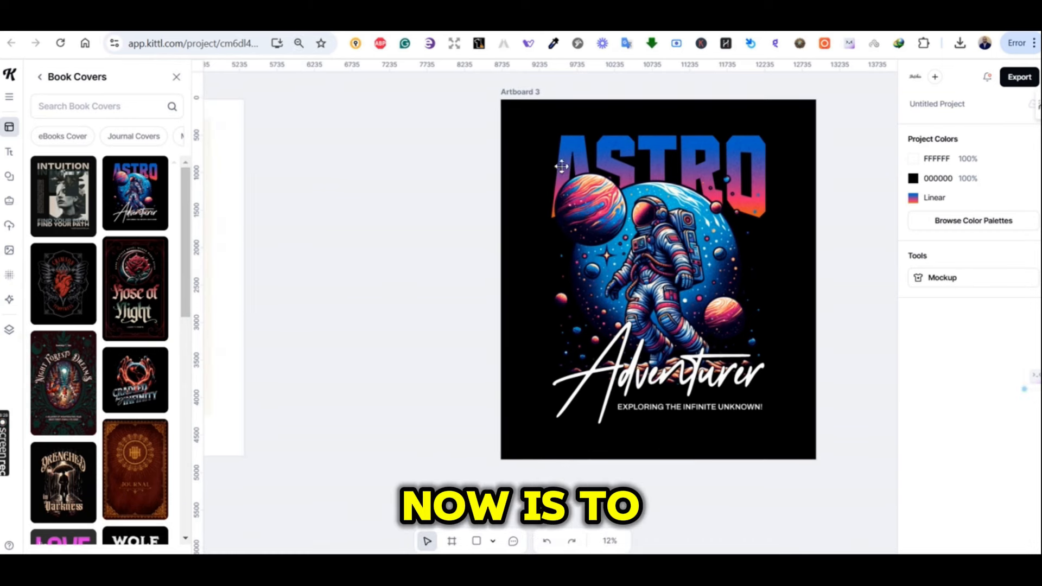
left_click(451, 541)
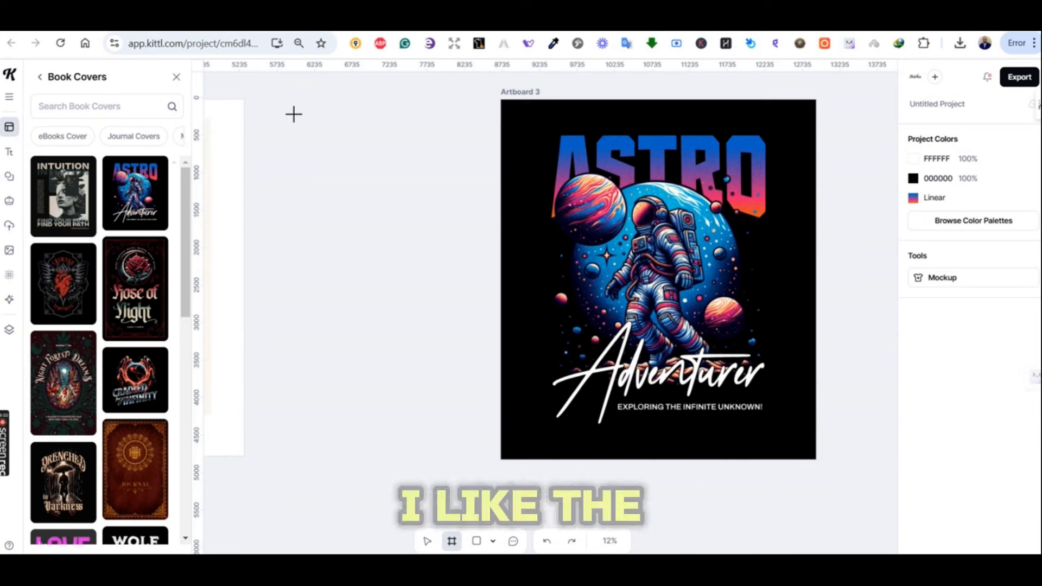
key("v")
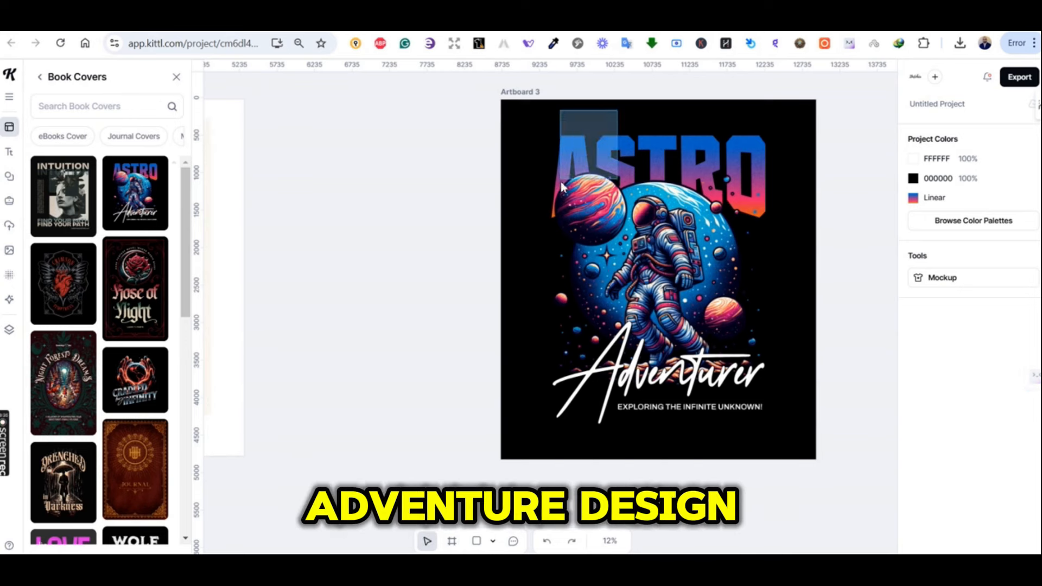
left_click(676, 348)
left_click(763, 330)
left_click(810, 372)
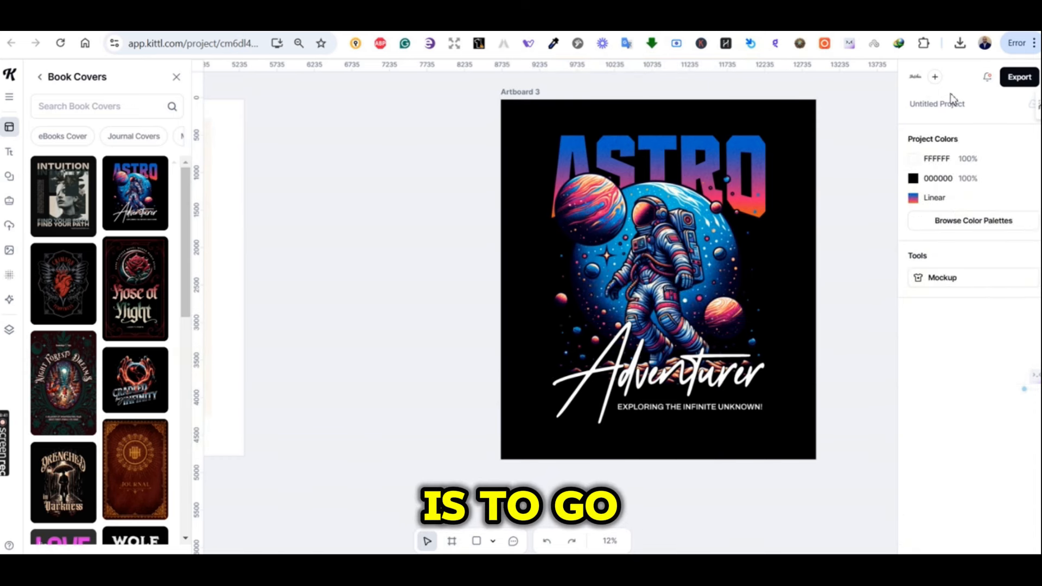
Step: Select the Astro Adventurer artboard from its layers and move it closer to the panda artboard
left_click(9, 331)
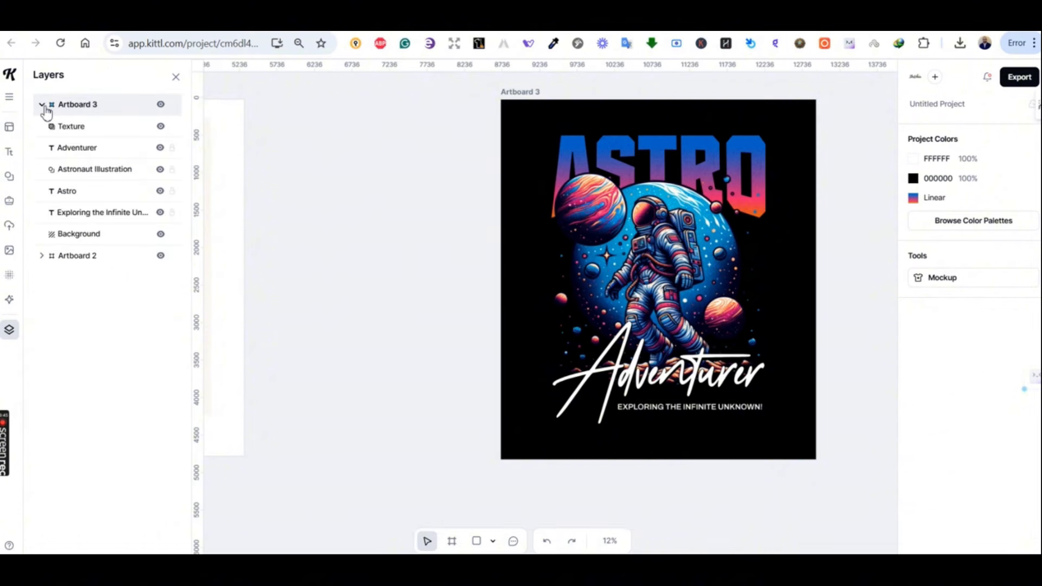
left_click(106, 116)
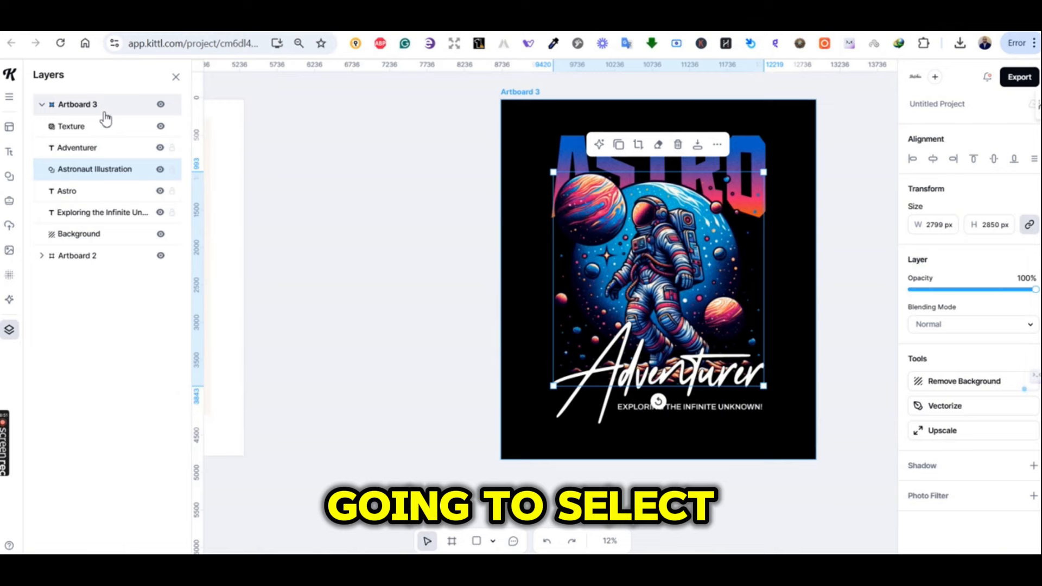
left_click(105, 112)
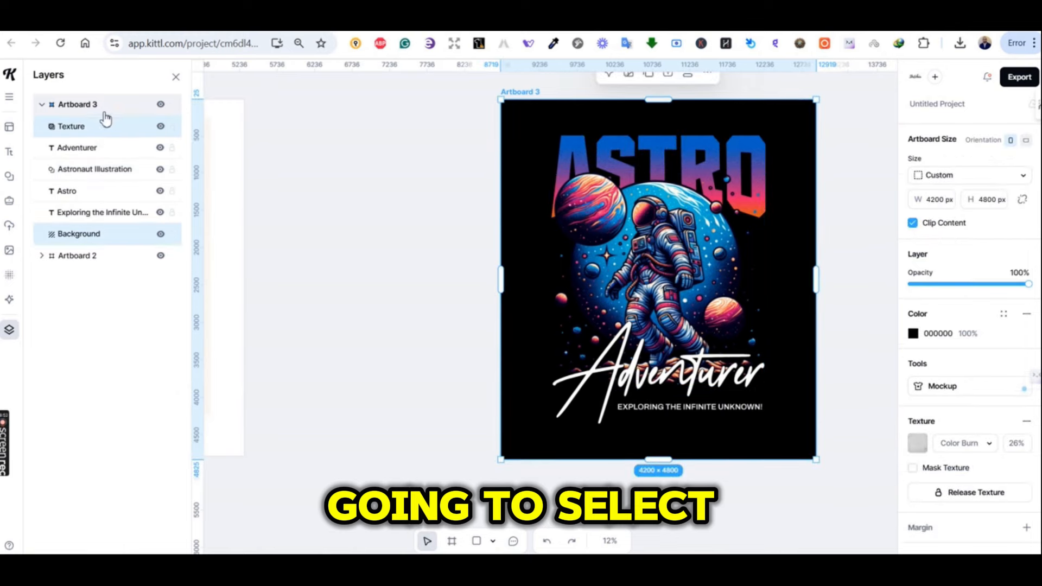
left_click_drag(524, 136, 284, 140)
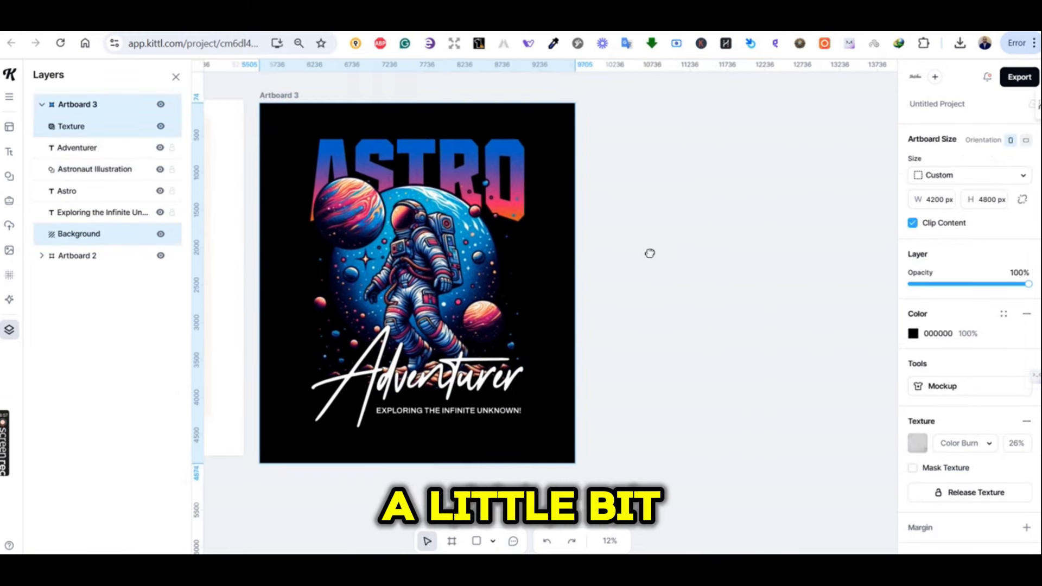
Step: Delete the astronaut illustration from the Astro Adventurer cover
left_click_drag(651, 251, 815, 242)
key("ctrl+minus")
left_click_drag(357, 434, 534, 450)
left_click(512, 296)
left_click(694, 254)
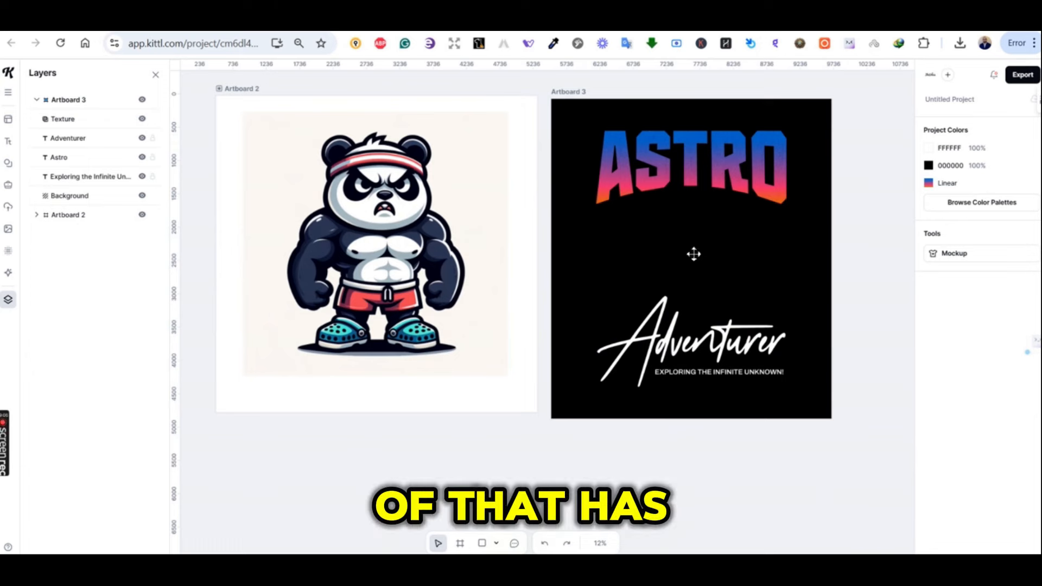
Step: Remove the background of the panda image and move the panda onto the Astro Adventurer cover between its two titles
left_click(369, 227)
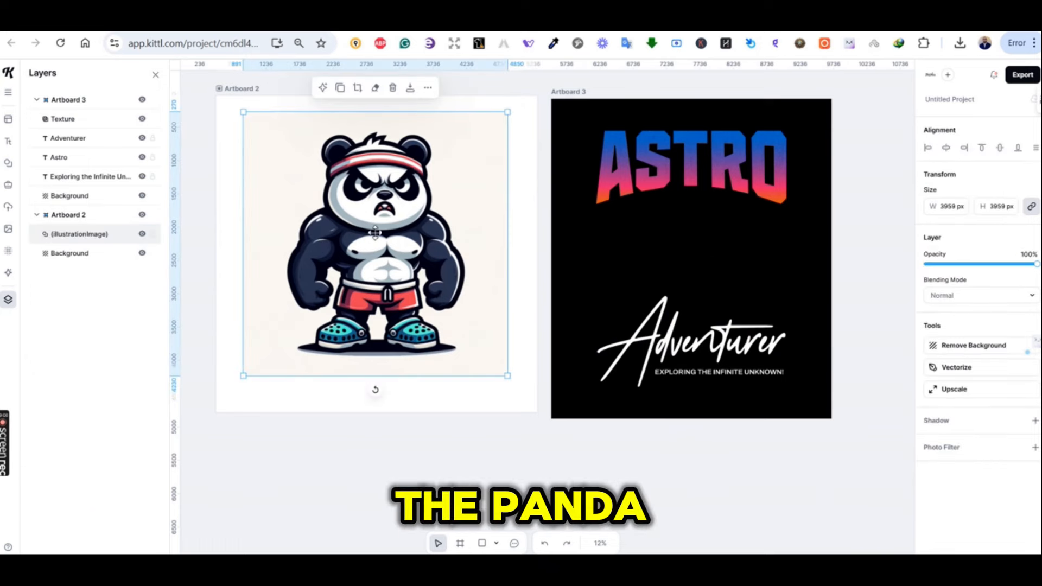
left_click(954, 345)
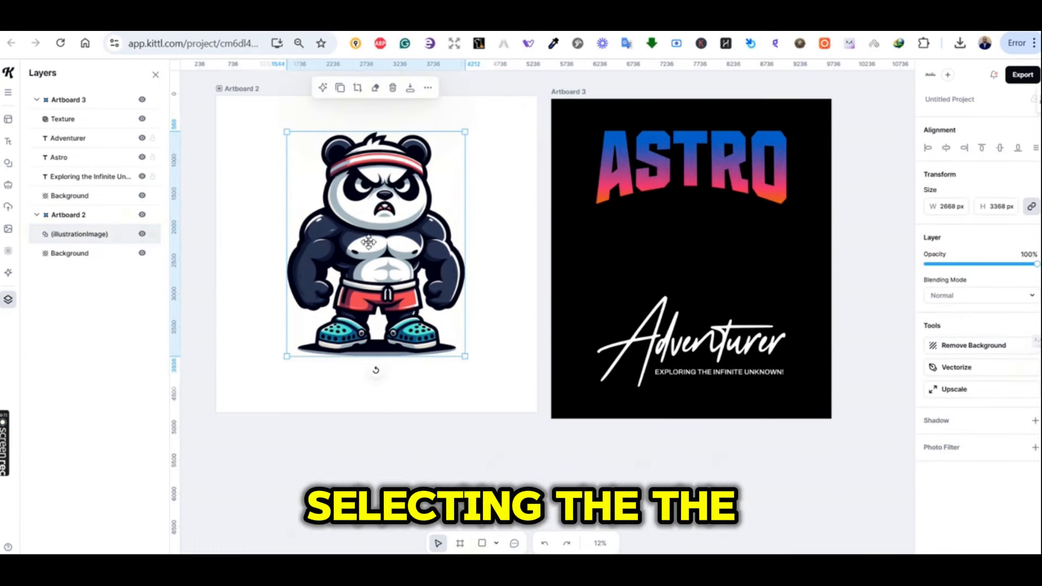
left_click_drag(369, 244, 685, 264)
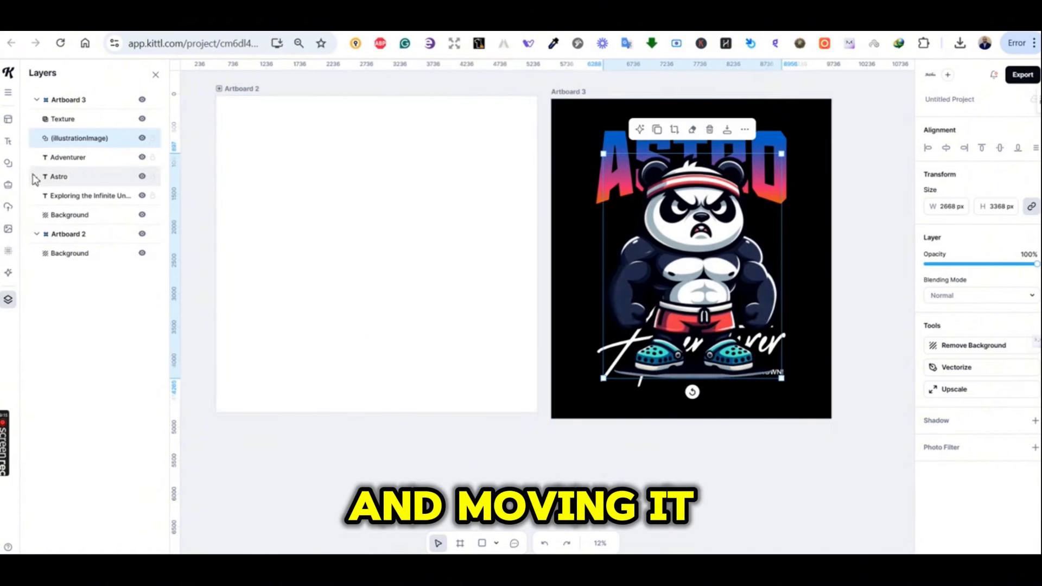
Step: Reorder the panda illustration's layer so it sits beneath the Adventurer text and above the Astro text
left_click_drag(112, 142, 107, 223)
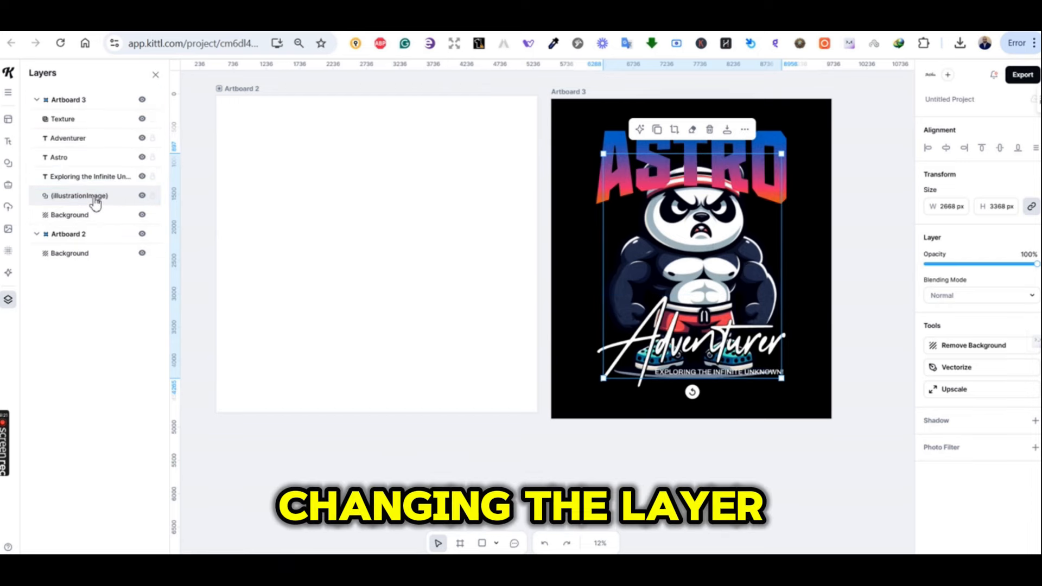
left_click_drag(95, 202, 89, 156)
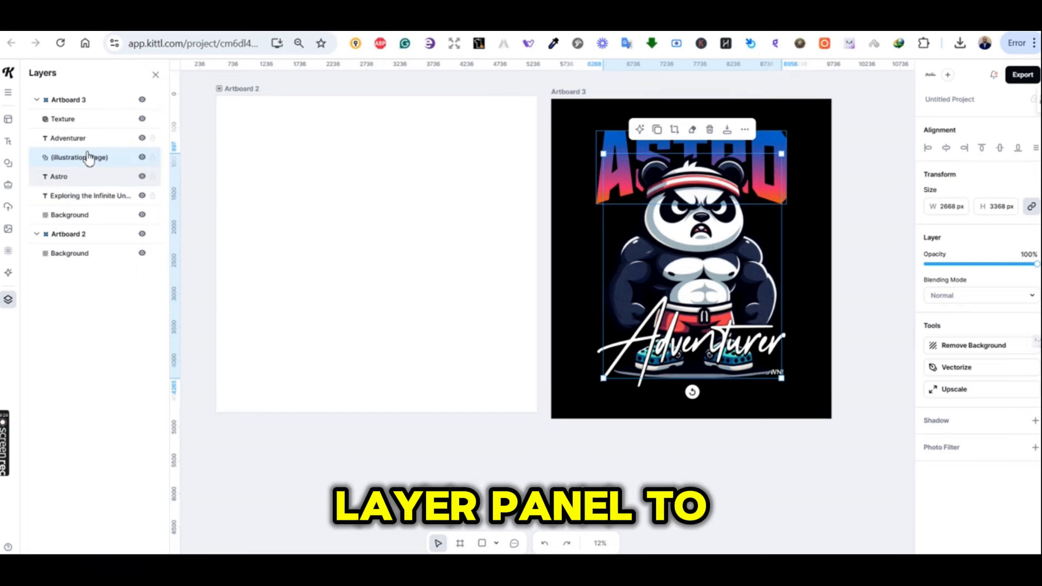
left_click(849, 145)
Step: Shift the Adventurer text slightly lower and place the "Exploring the Infinite Unknown!" tagline centred beneath it
left_click(702, 345)
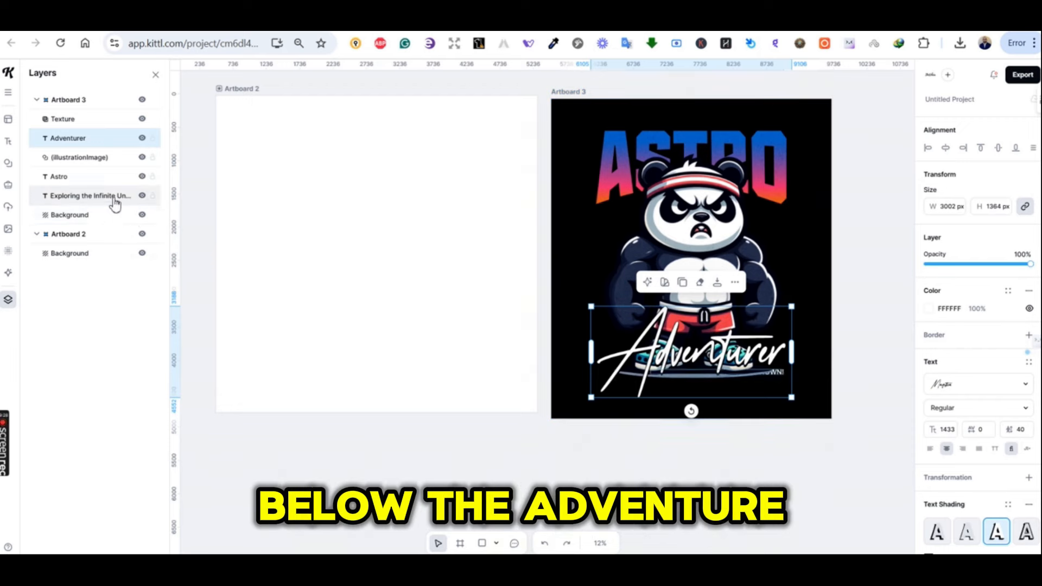
left_click(90, 195)
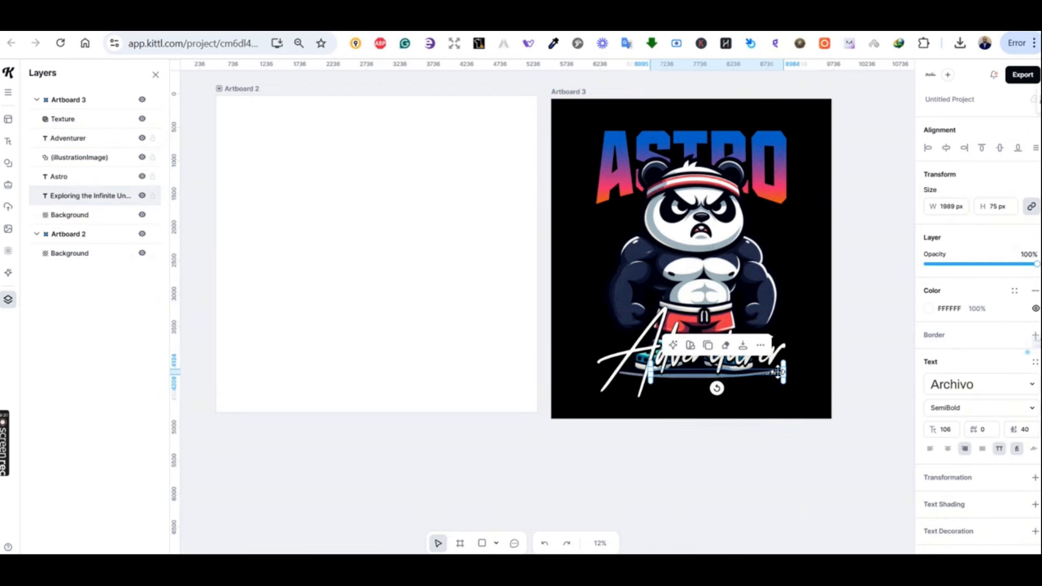
left_click_drag(779, 373, 779, 384)
left_click(821, 265)
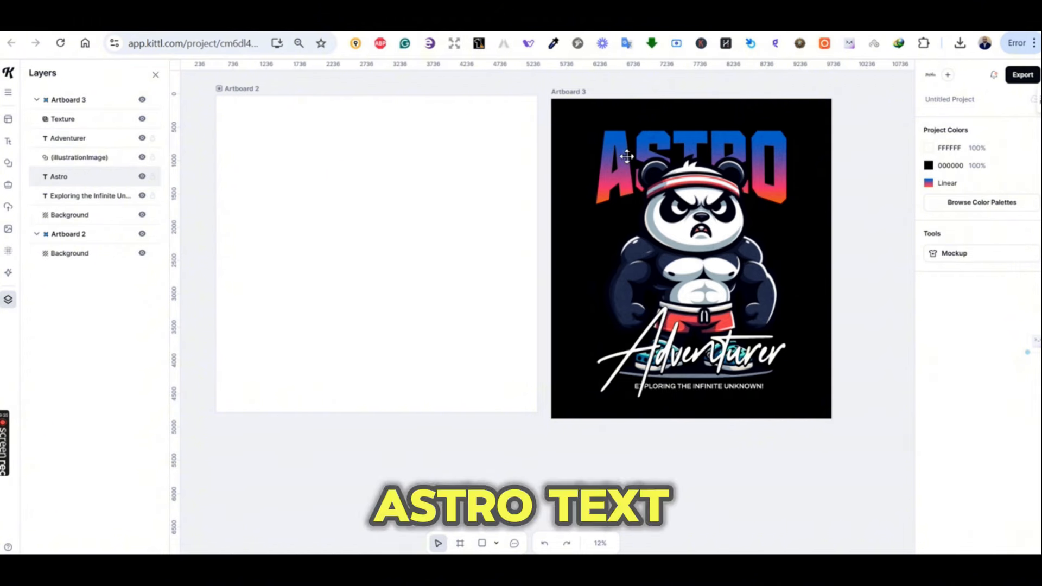
Step: Move the Astro heading slightly higher, change its text to "PANDA", and adjust its position above the panda
left_click_drag(624, 155, 622, 150)
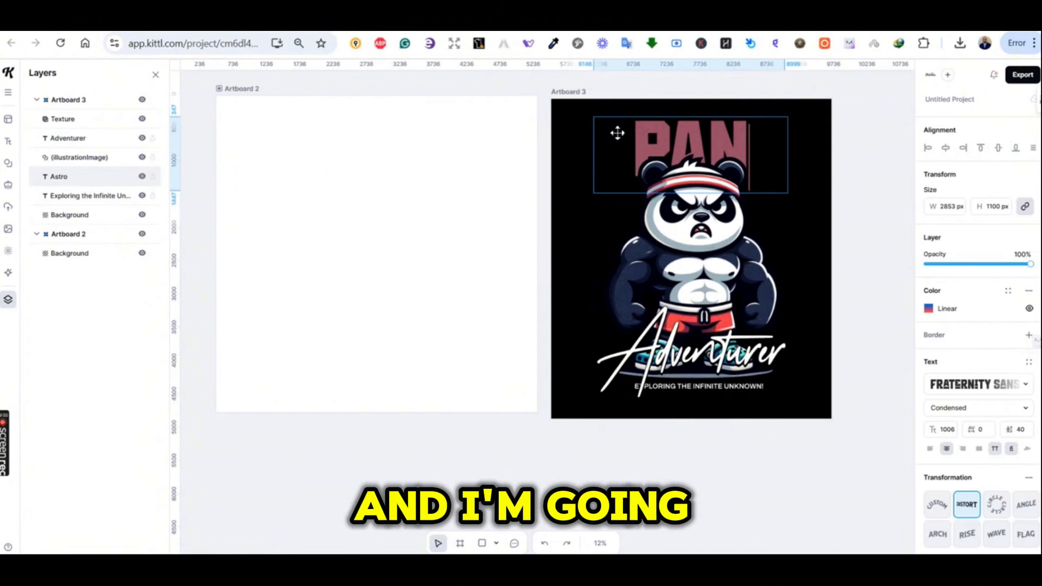
type("DA")
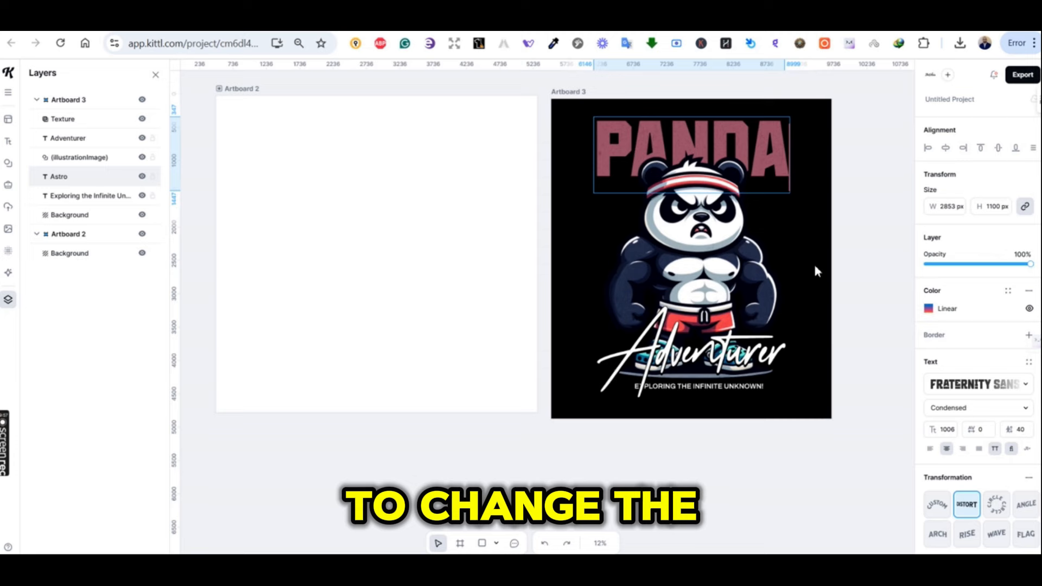
key("Escape")
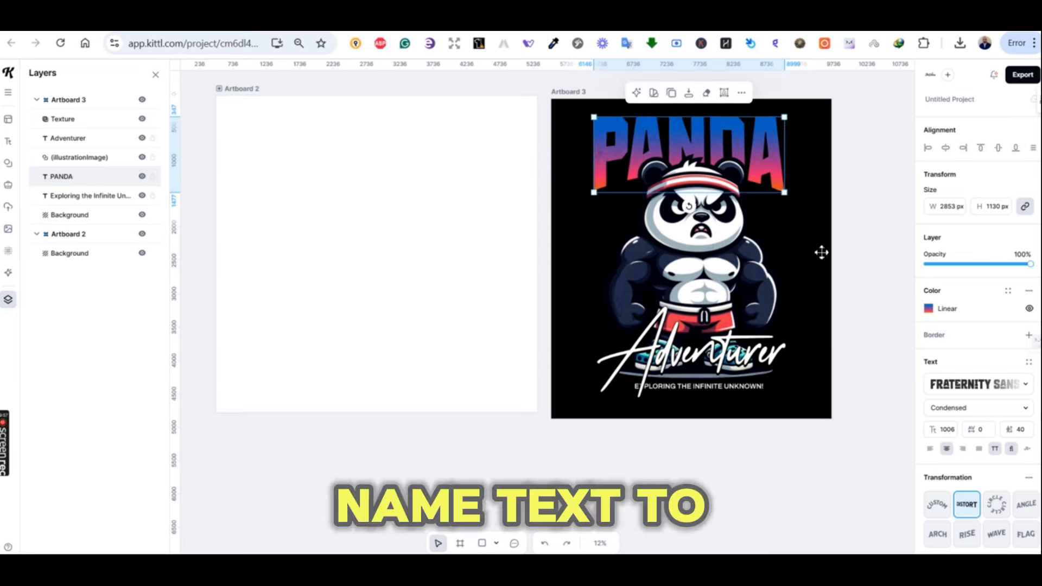
left_click(823, 256)
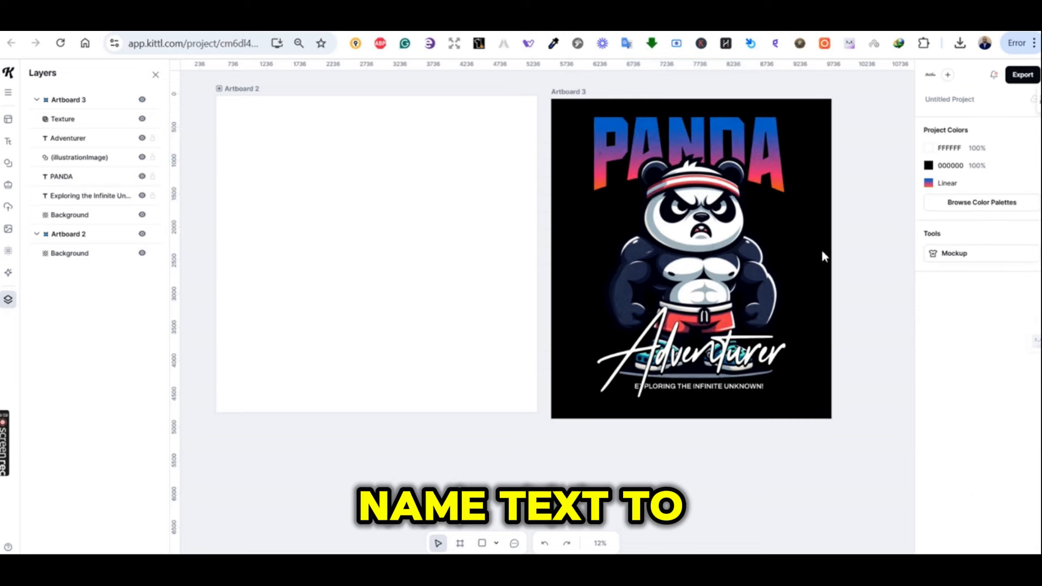
left_click(658, 147)
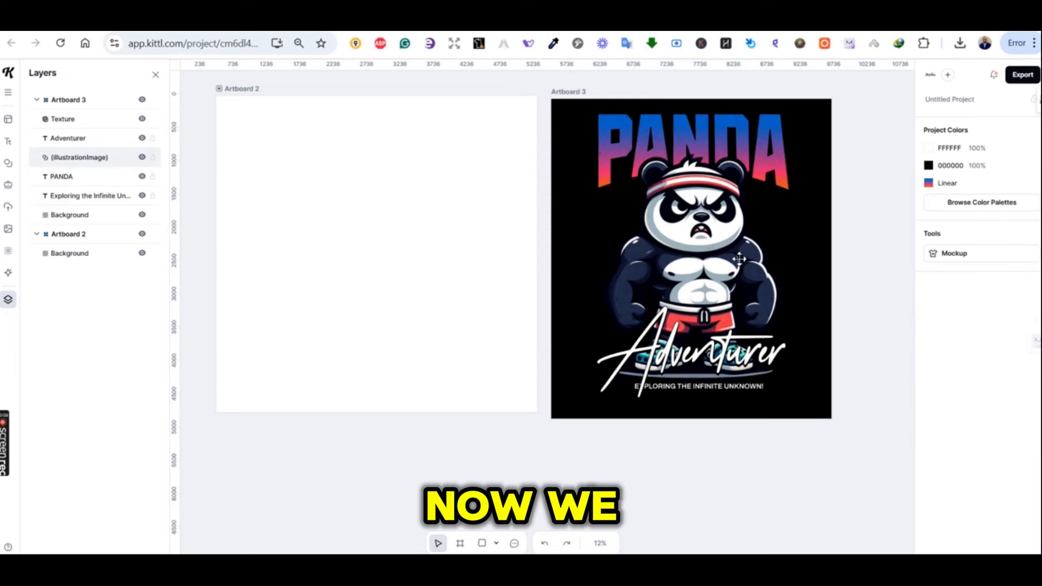
Step: Vectorize the panda illustration with 10 colors
left_click(739, 259)
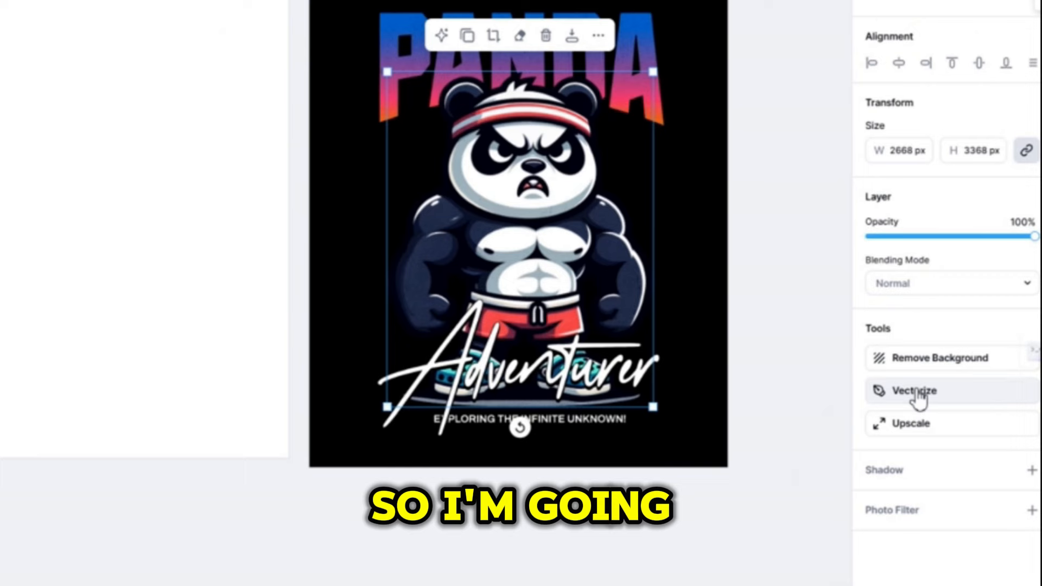
left_click(916, 392)
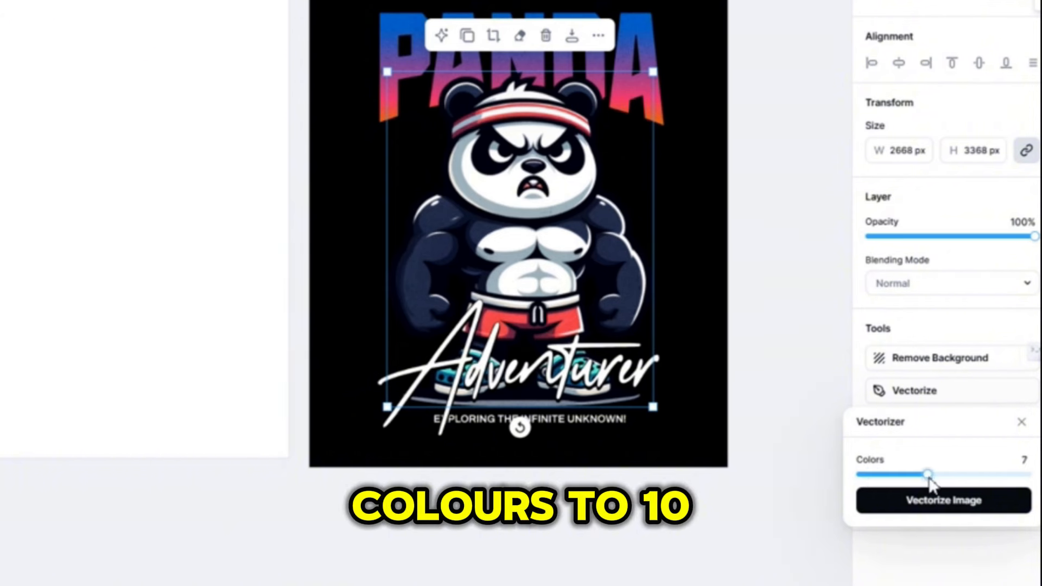
left_click_drag(930, 478, 963, 482)
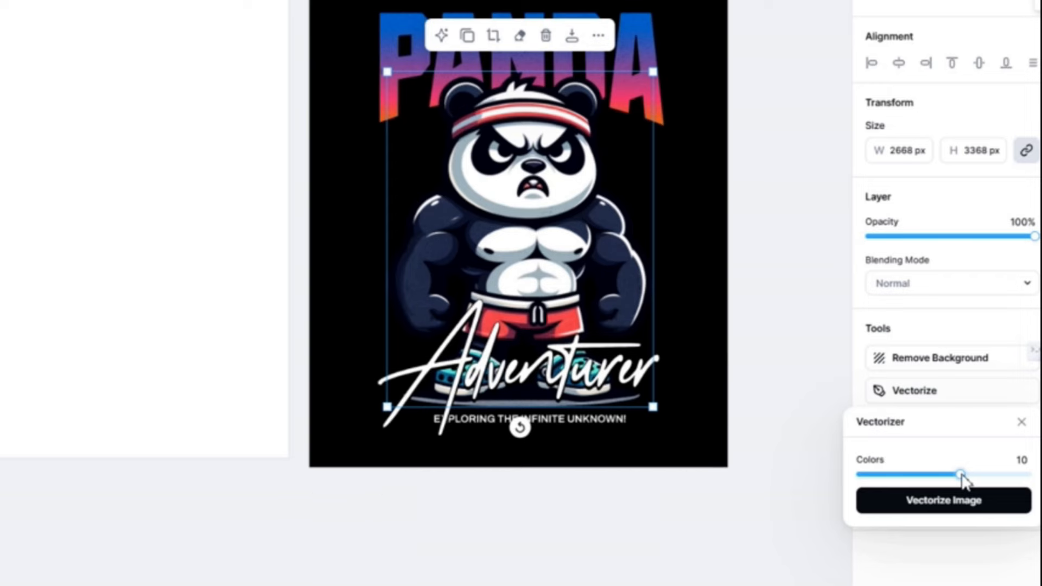
left_click(953, 497)
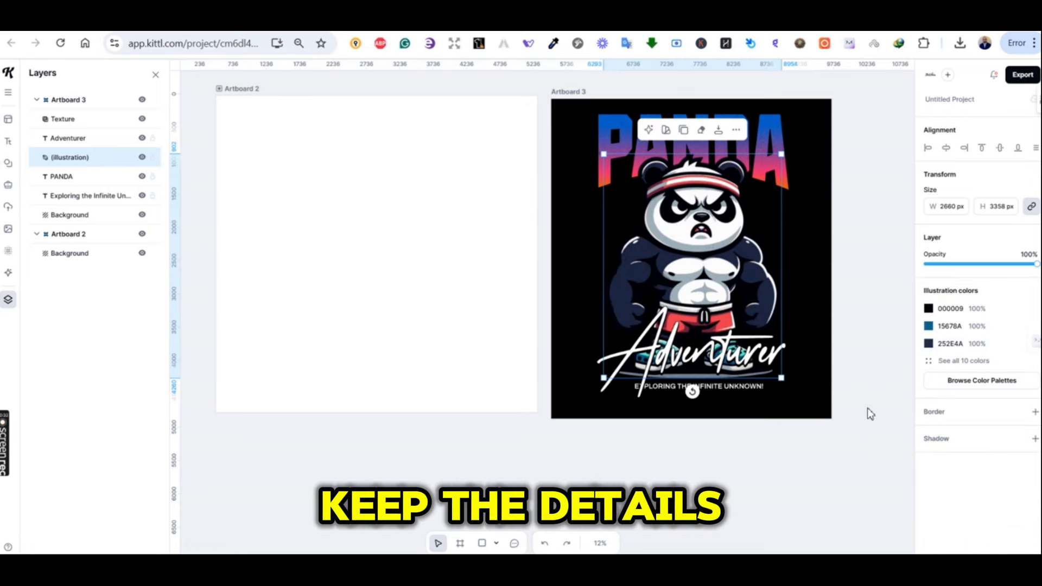
left_click(845, 295)
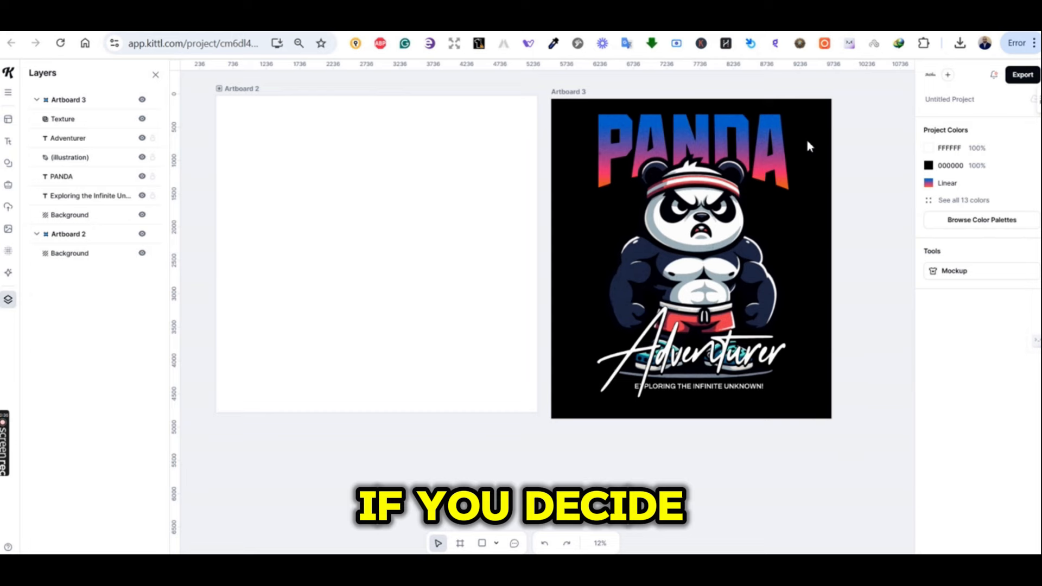
Step: Move the heading, panda, Adventurer text and tagline to Artboard 2, make the tagline black and larger, and enlarge PANDA to 2985 × 1182 px
left_click_drag(806, 138, 658, 367)
left_click_drag(706, 313, 380, 321)
left_click_drag(698, 387, 419, 405)
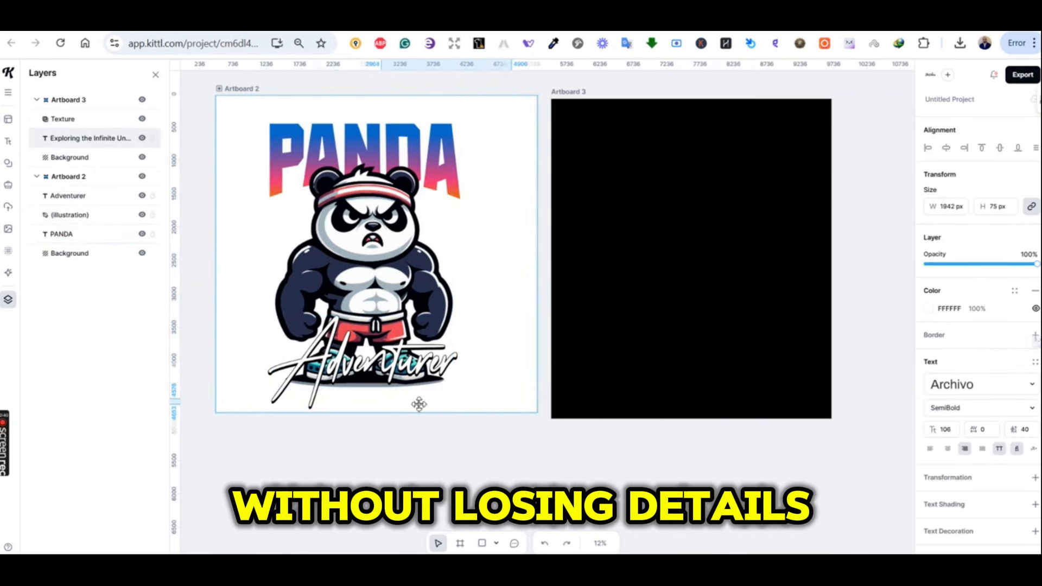
left_click_drag(355, 394, 356, 395)
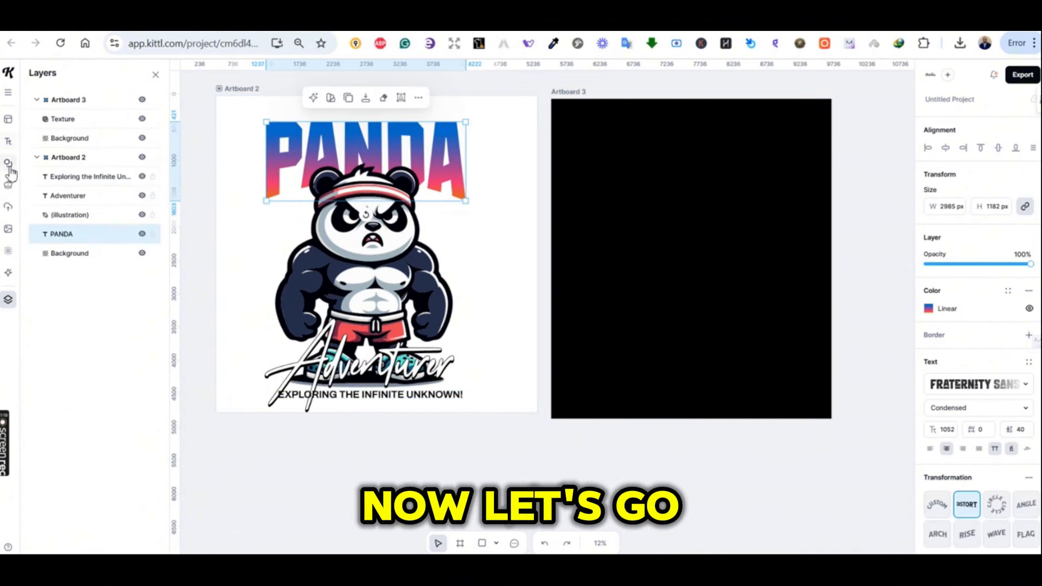
Step: Add the swirling starburst from the Basic Shapes elements, shrink it, and arrange four small copies around the panda's head and shoulders
left_click(9, 166)
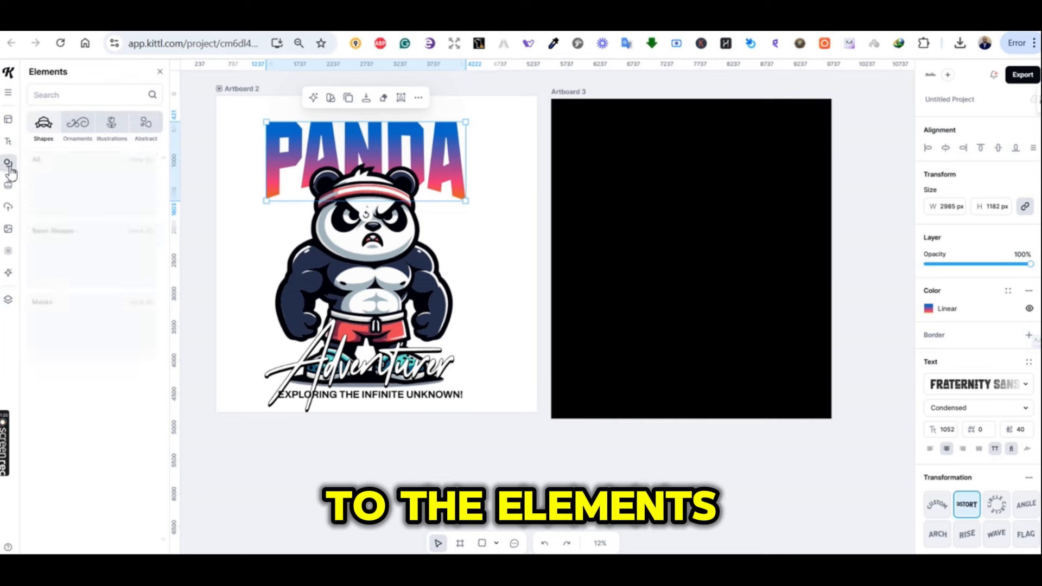
left_click(92, 94)
type("ang")
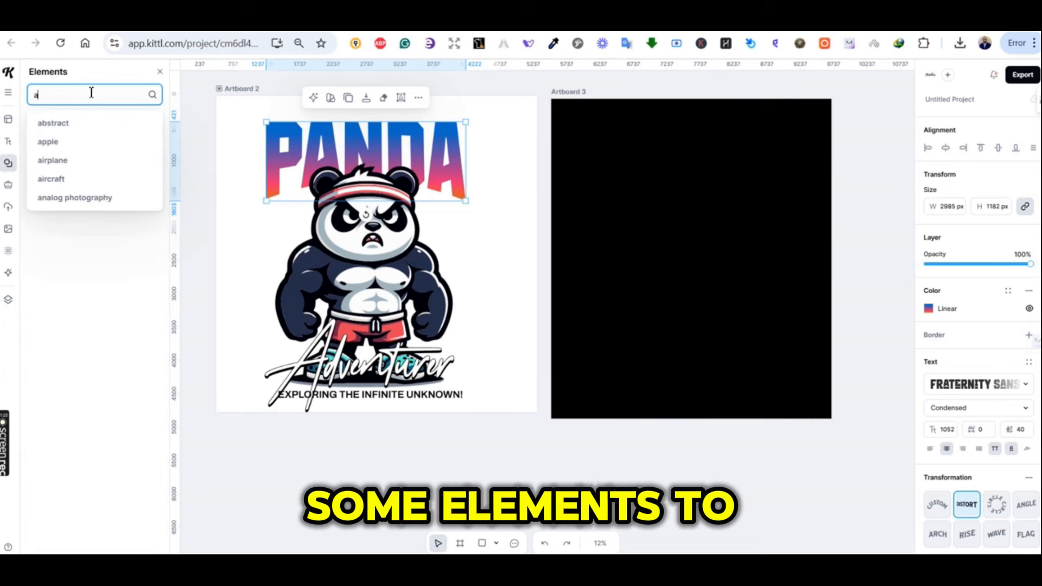
key("Return")
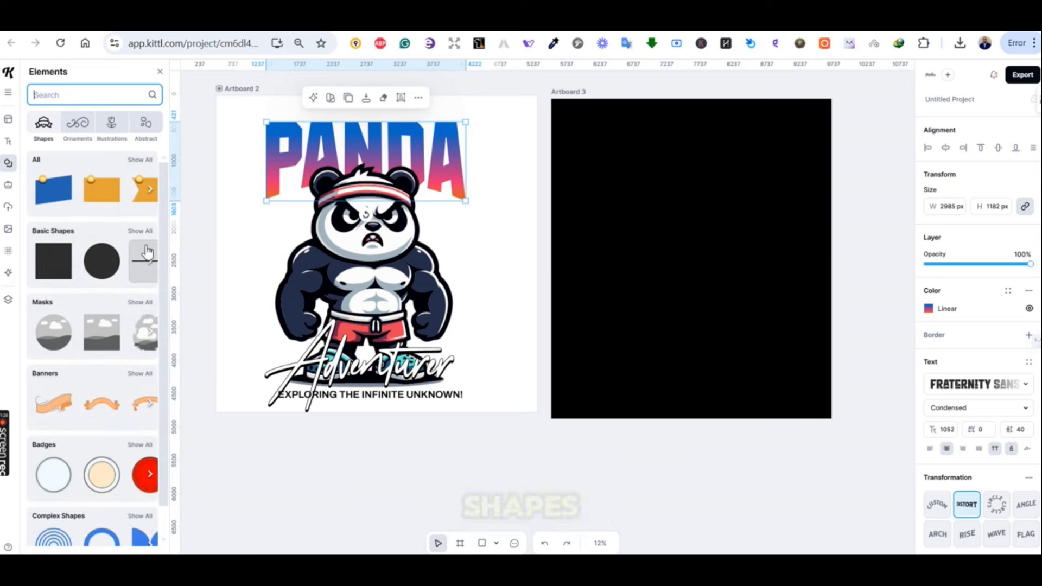
left_click(146, 238)
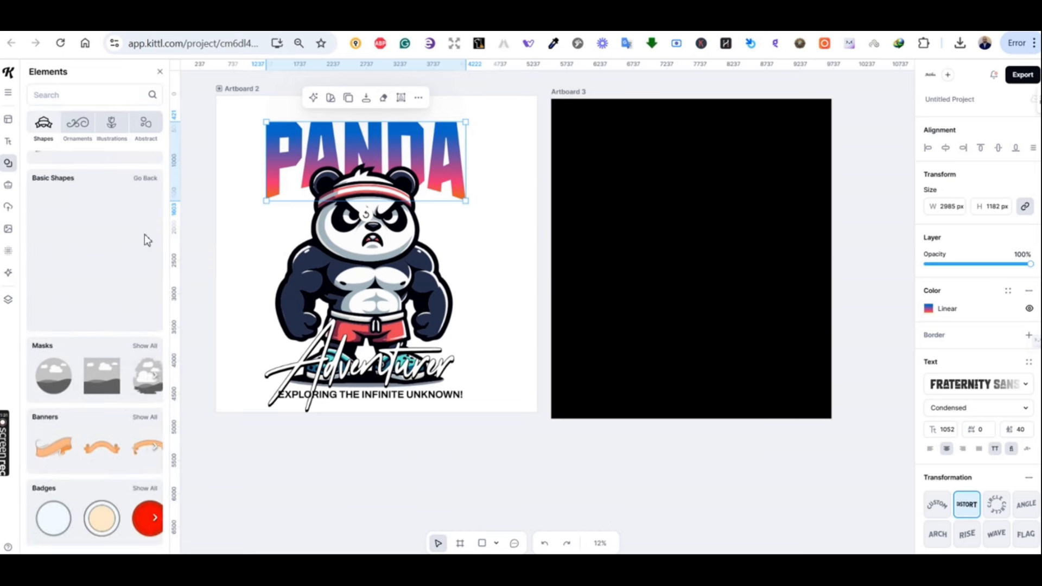
scroll(143, 265, "down", 2)
scroll(142, 265, "down", 10)
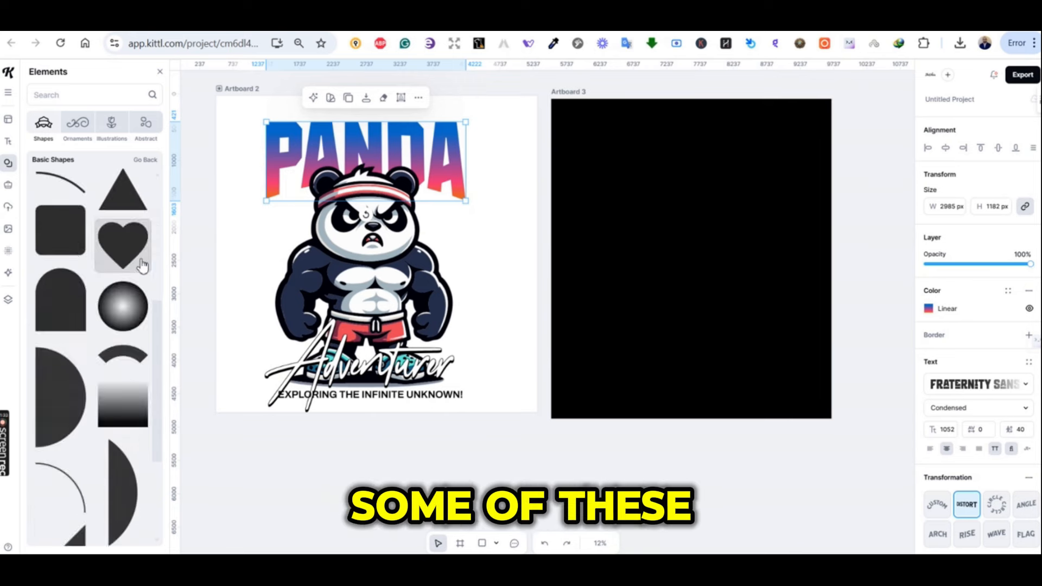
scroll(142, 266, "down", 8)
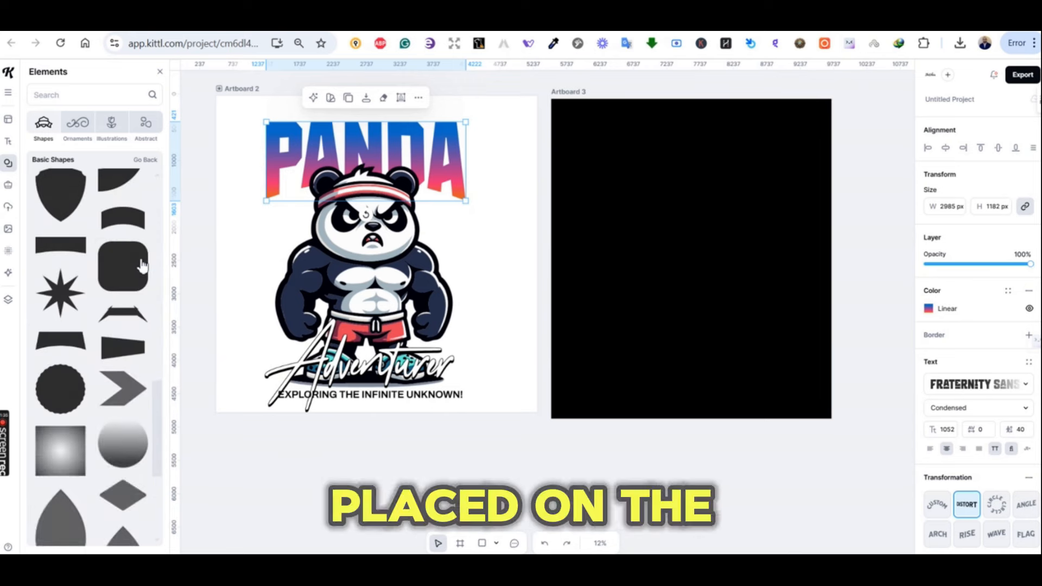
scroll(142, 266, "down", 8)
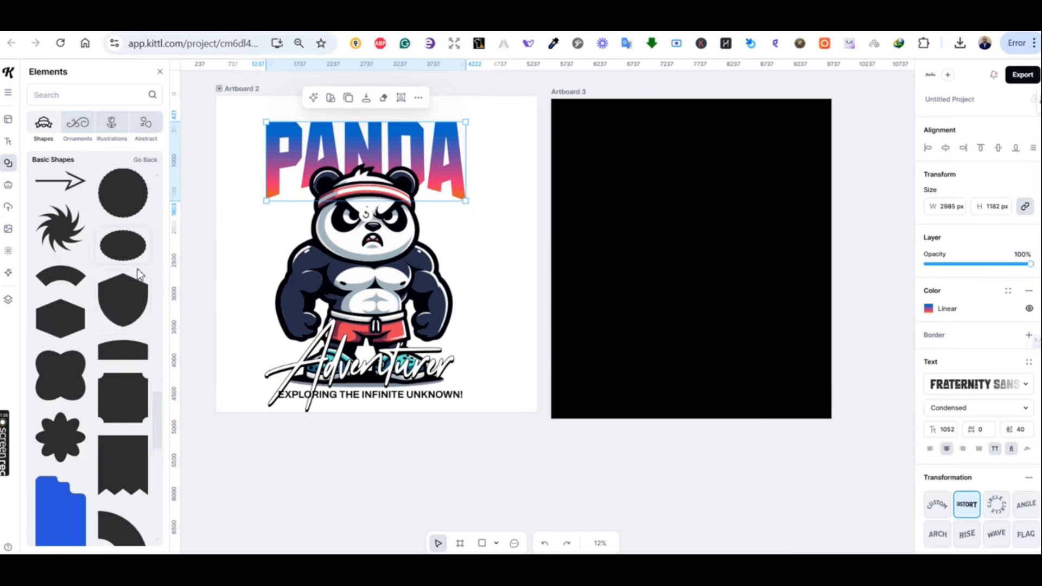
left_click(61, 243)
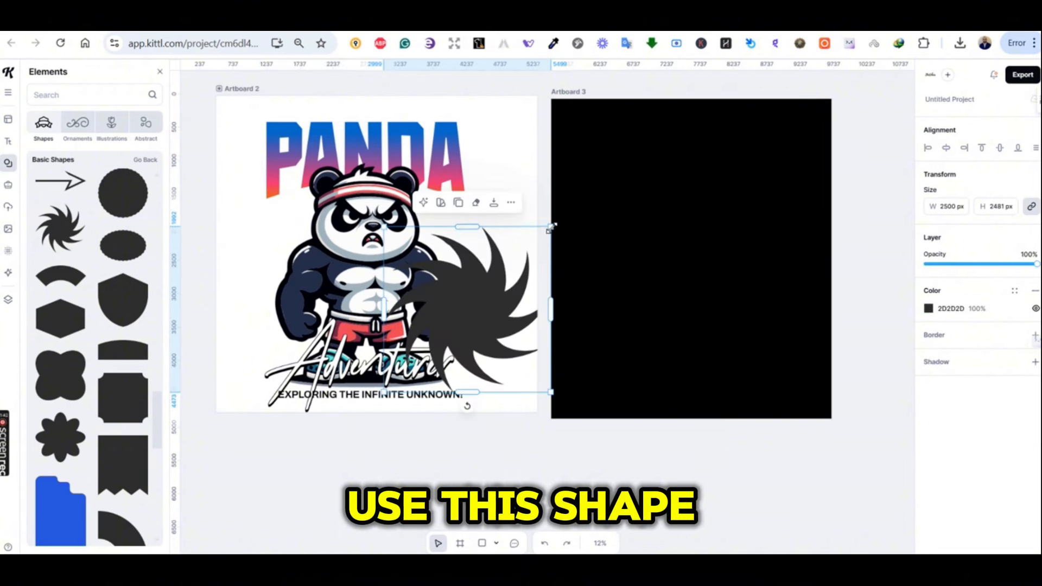
left_click_drag(552, 228, 291, 210)
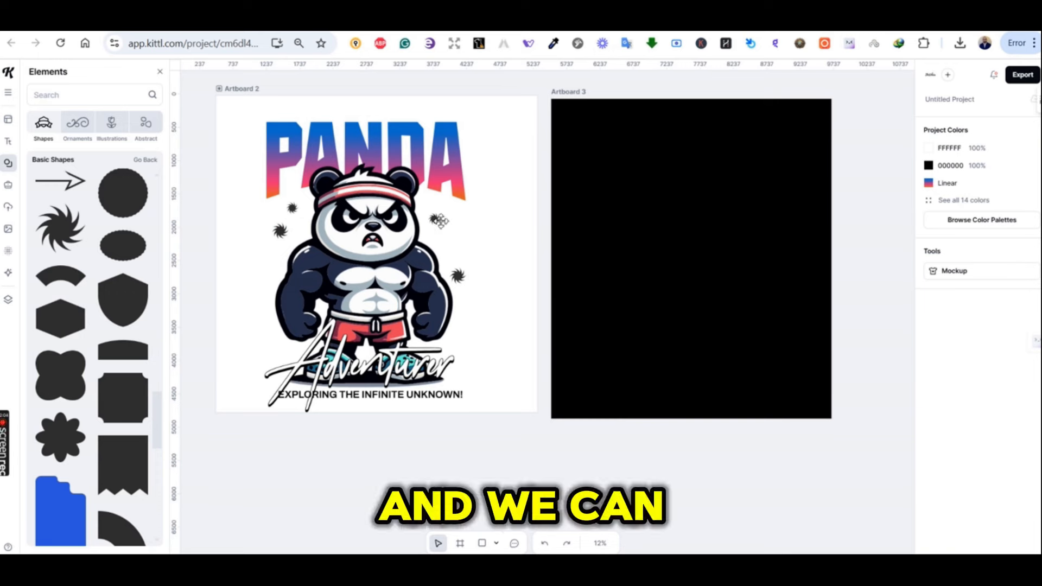
Step: Recolor all four starburst shapes around the panda with the red from the document colors
left_click(435, 220)
left_click(292, 209, "shift")
left_click(280, 231, "shift")
left_click(459, 277, "shift")
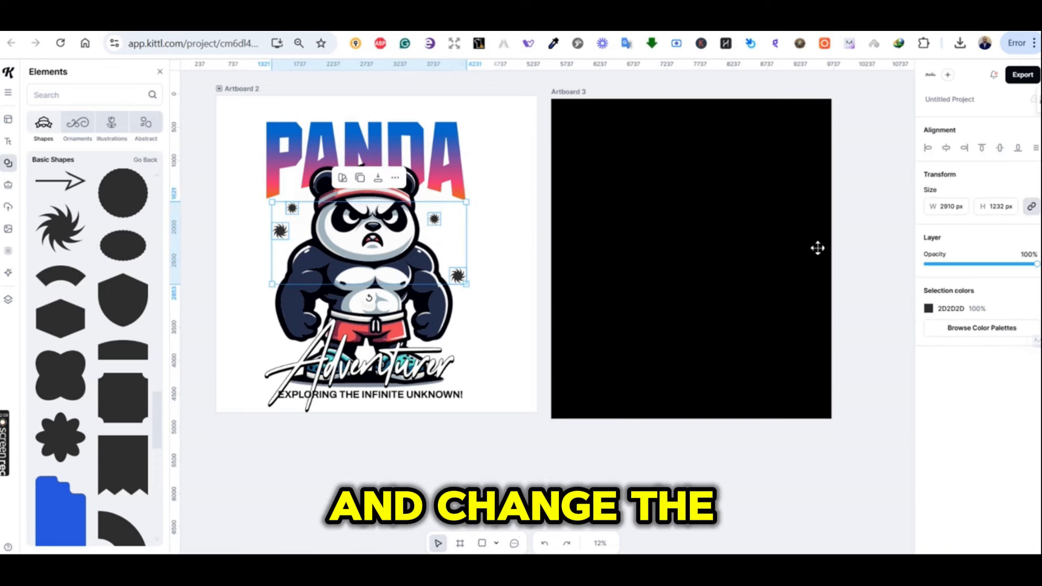
left_click(929, 309)
left_click(809, 531)
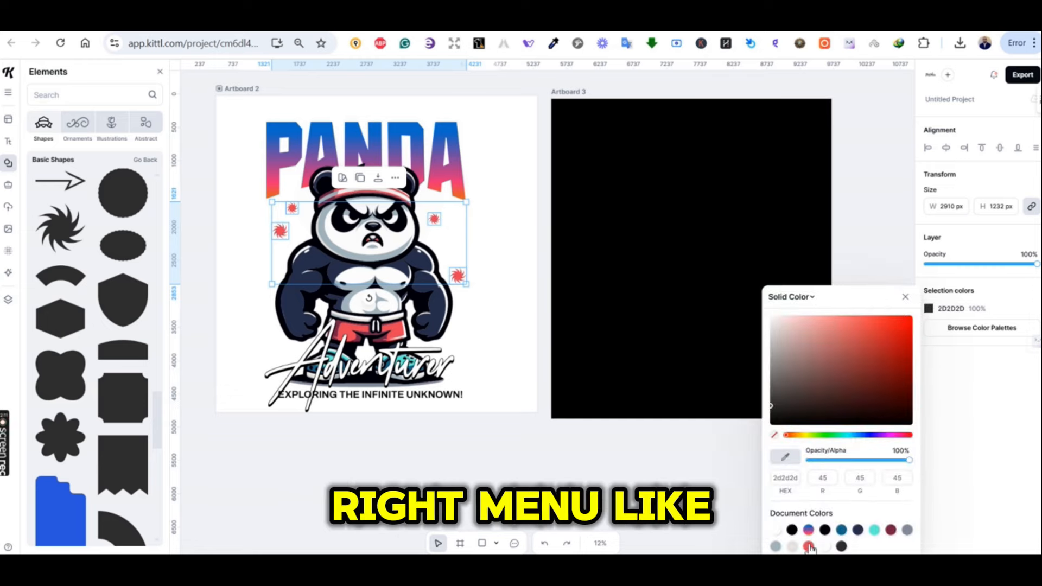